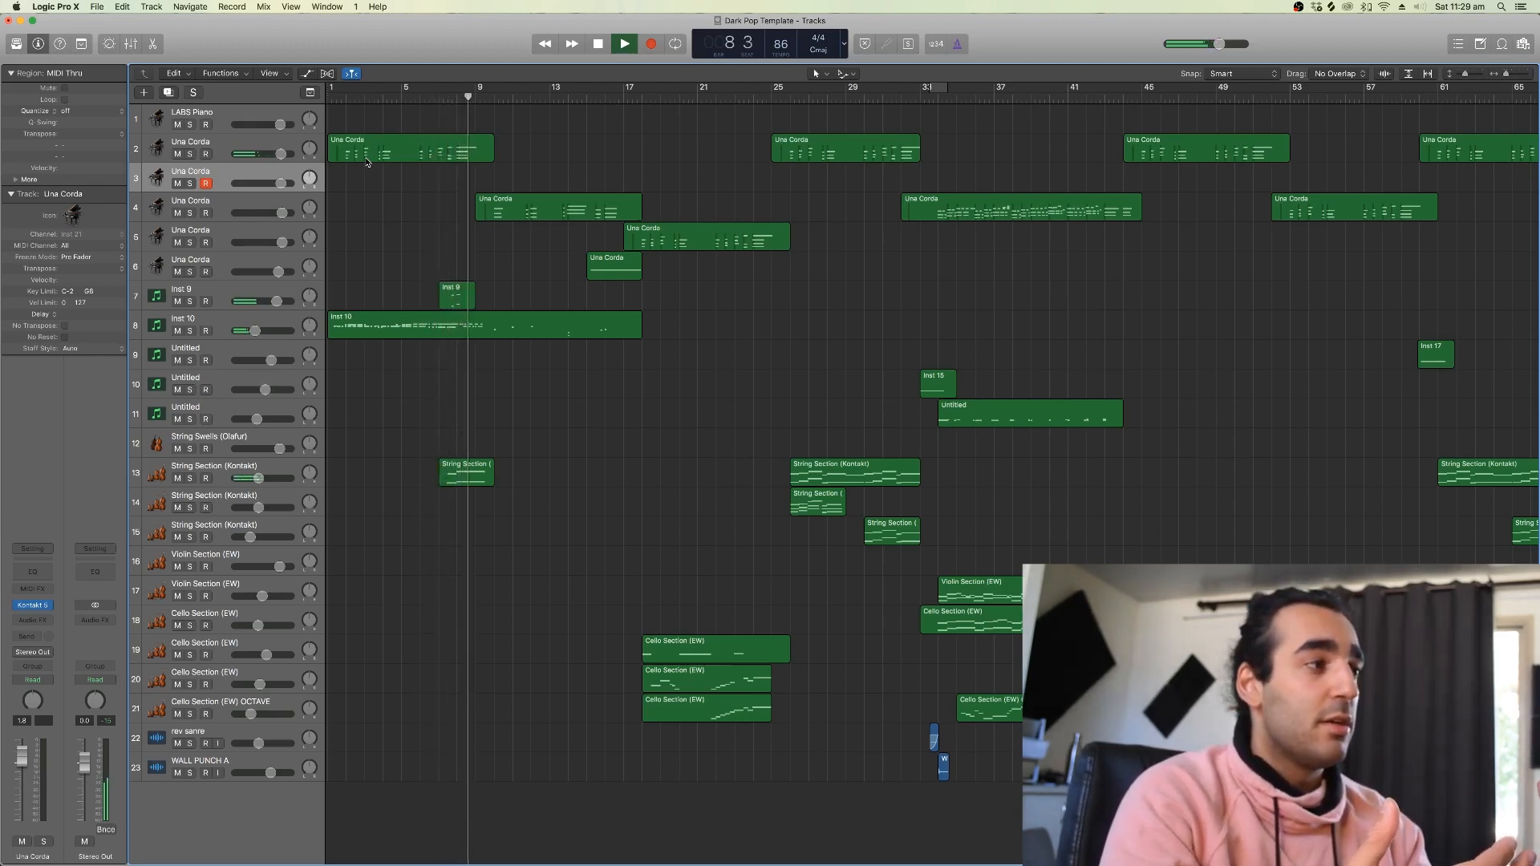
# - Play the arrangement around bars 9 to 10, briefly solo the Inst 10 track, and stop playback
pyautogui.press('space')
pyautogui.hscroll(5, 609, 387)
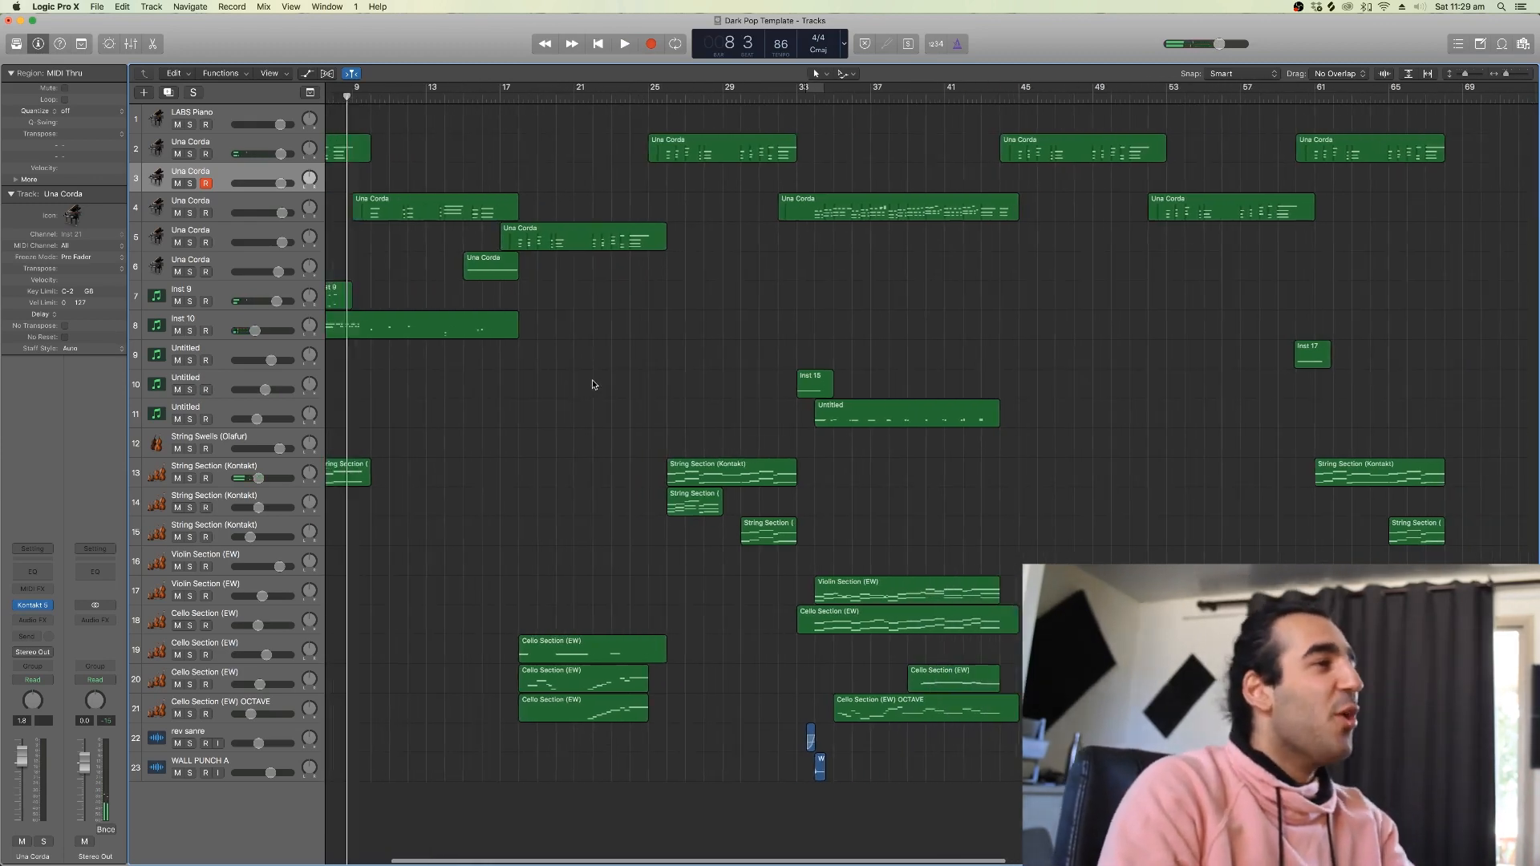
pyautogui.hscroll(-5, 592, 379)
pyautogui.press('space')
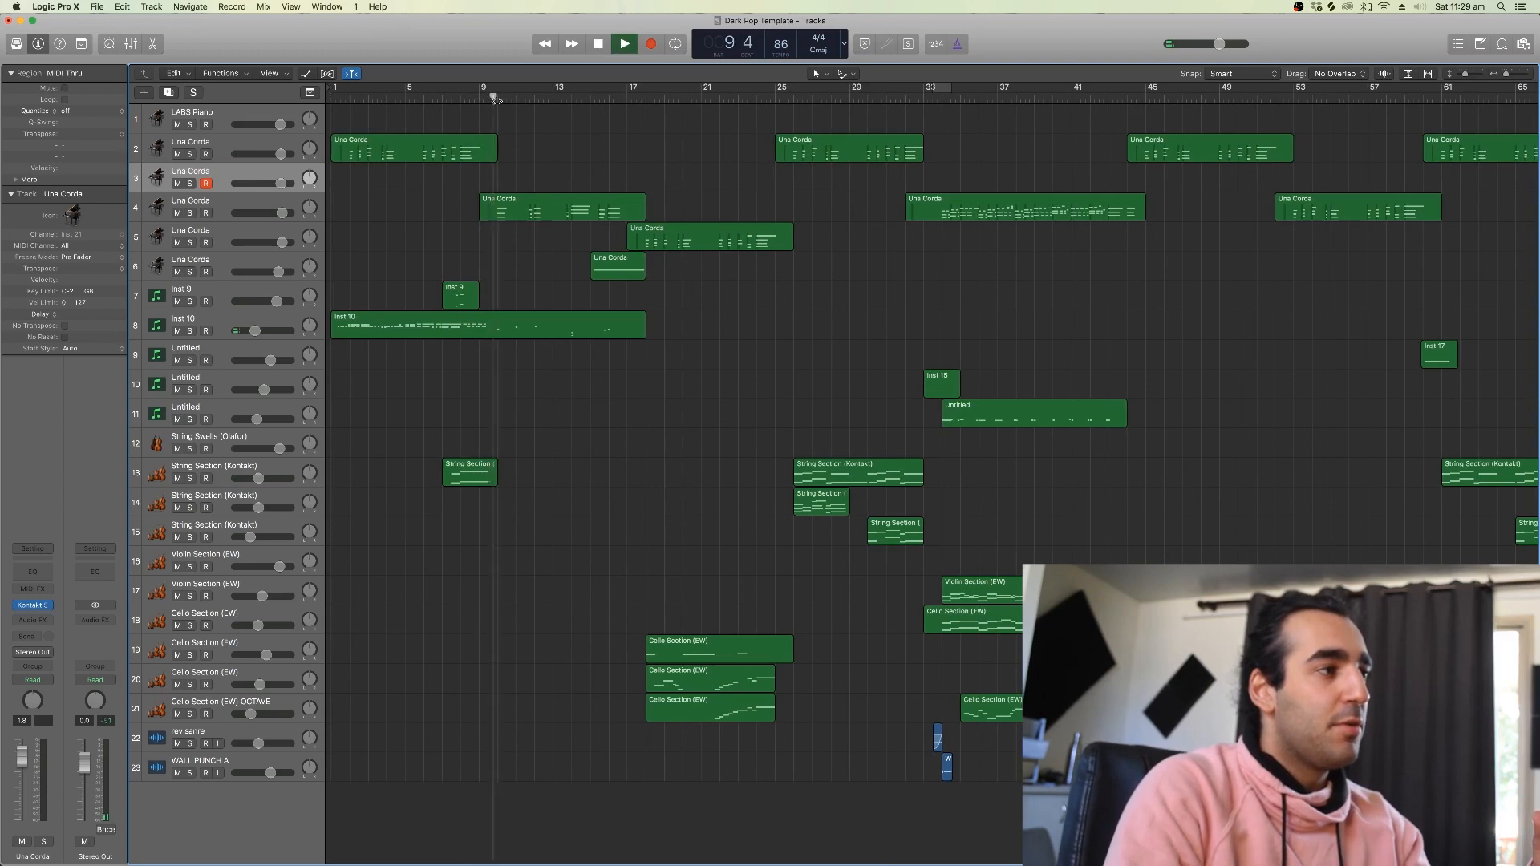
pyautogui.click(189, 331)
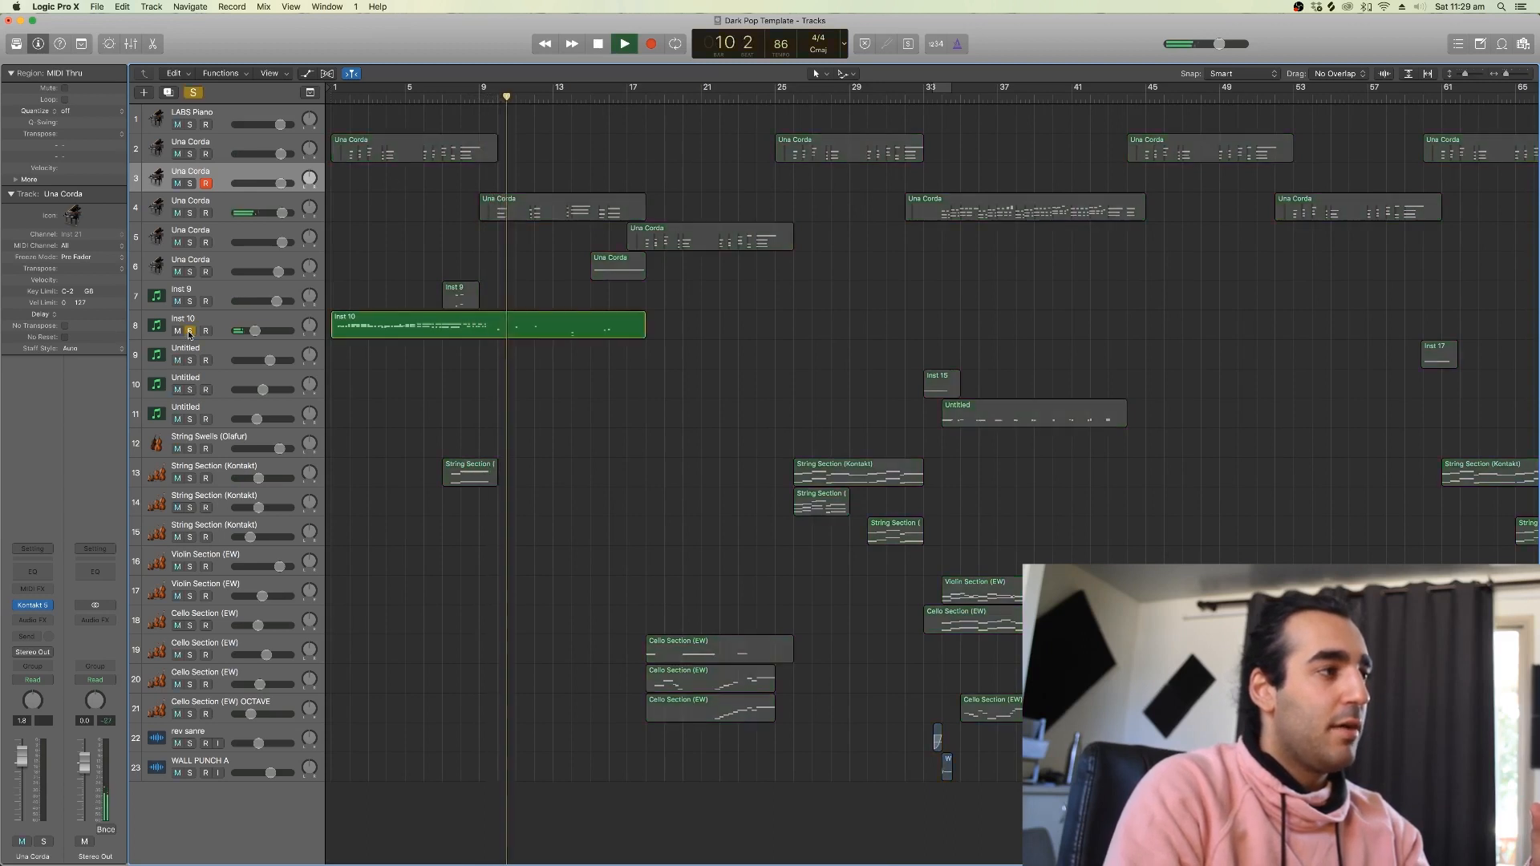
pyautogui.click(189, 332)
pyautogui.press('space')
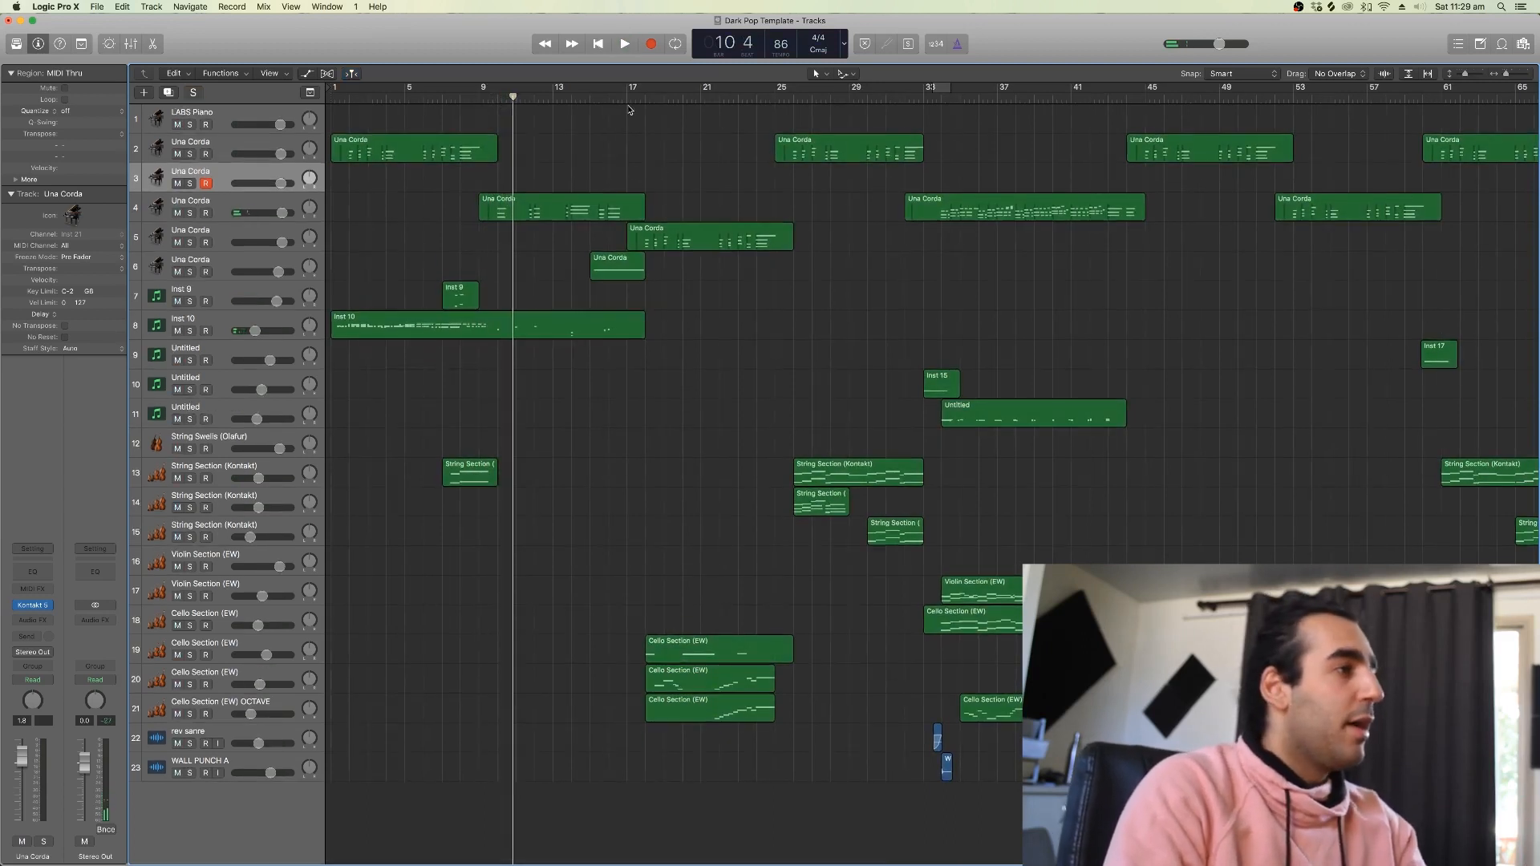
# - Place the playhead at bar 17 and play the passage where the Cello Section (EW) tracks enter
pyautogui.moveTo(630, 97); pyautogui.dragTo(635, 98)
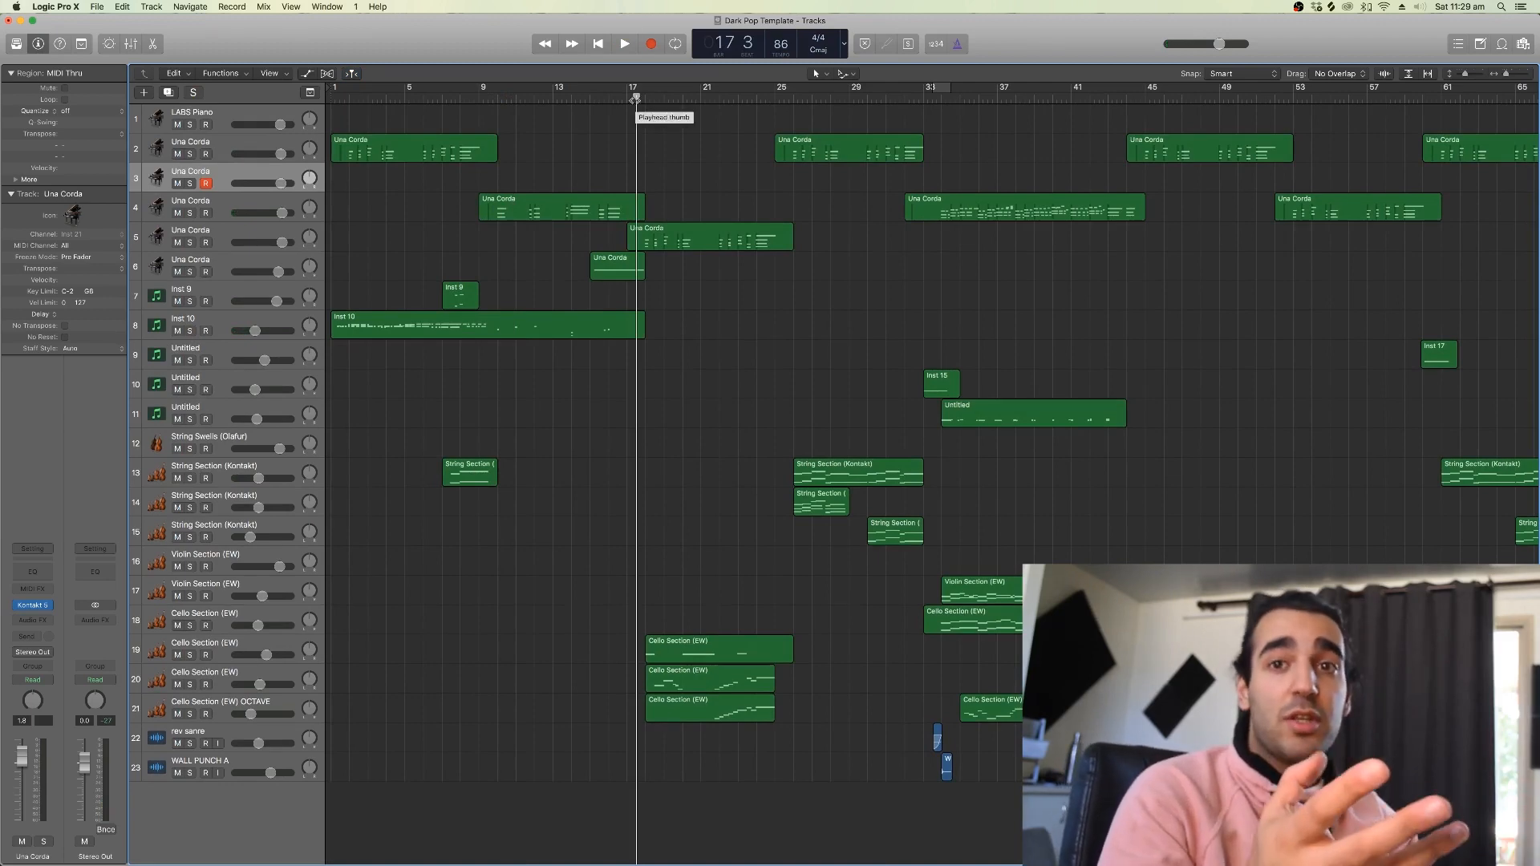
pyautogui.press('space')
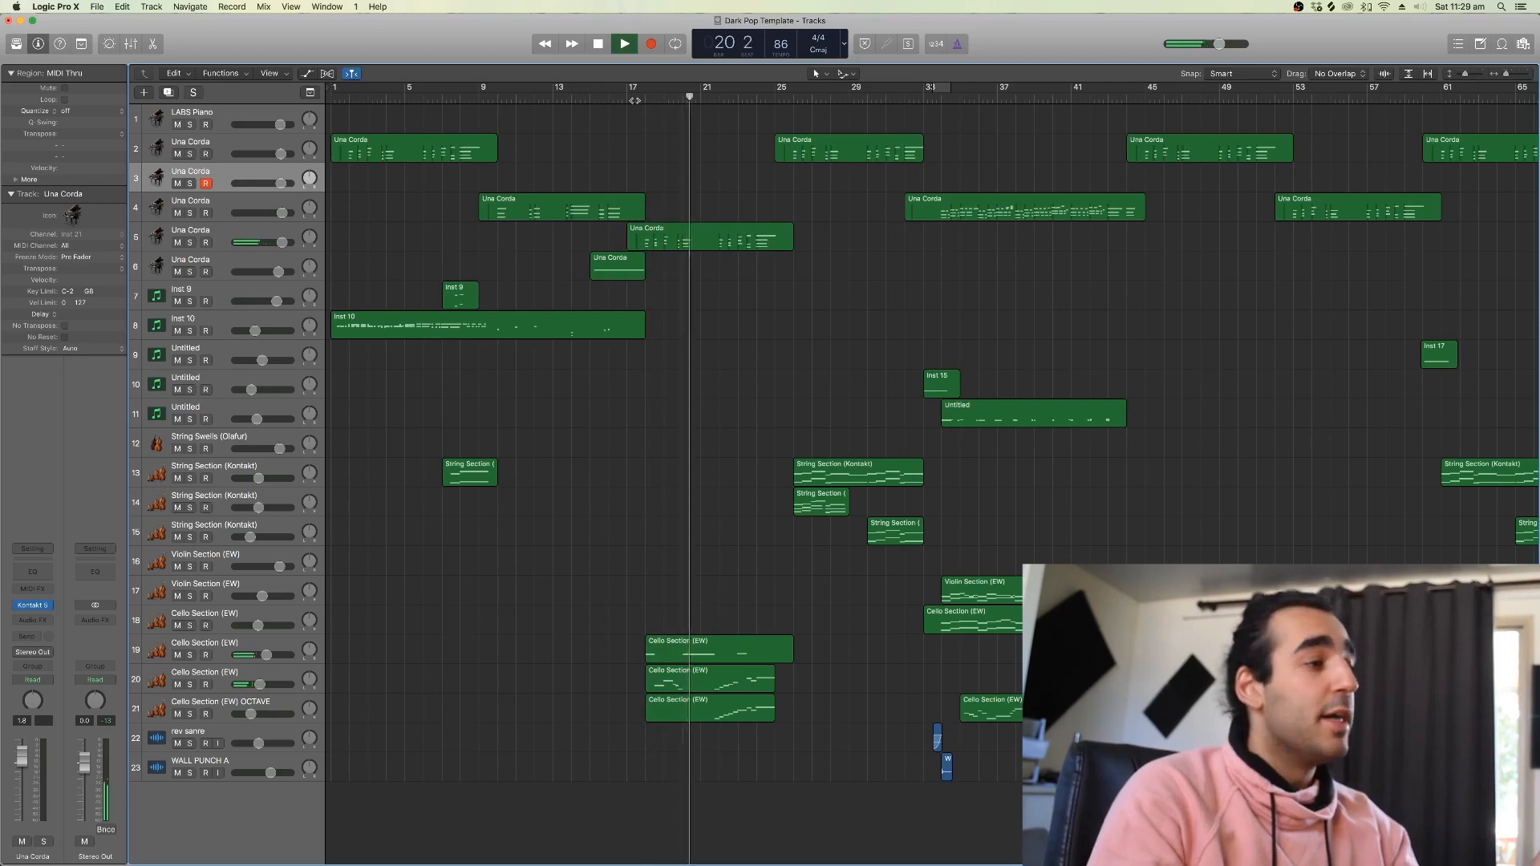
pyautogui.press('space')
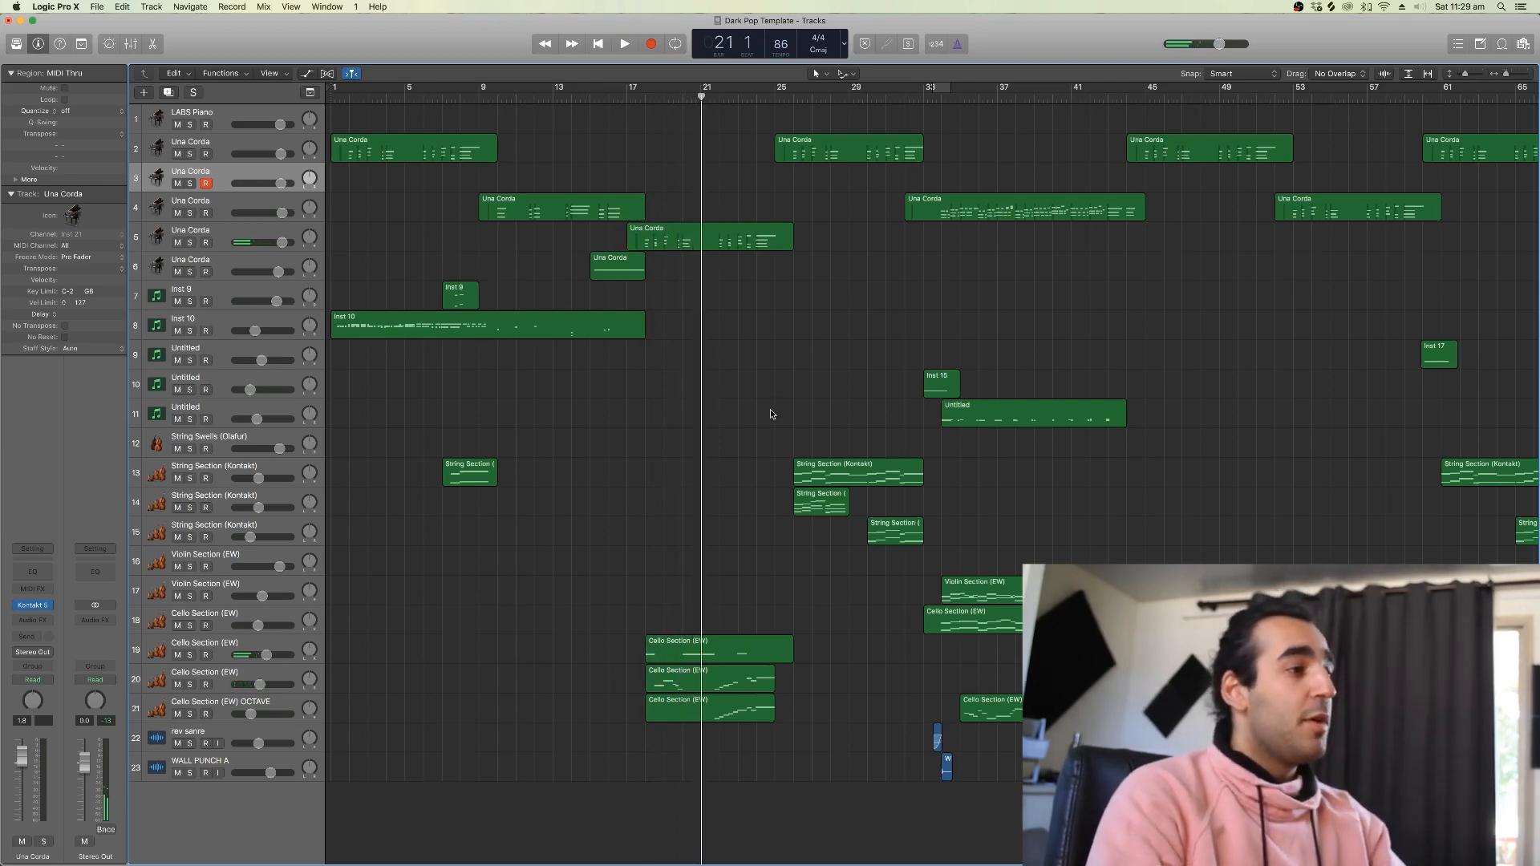
# - Inspect the Play instrument patch on Cello Section (EW) track 20, close its window, and resume playback
pyautogui.click(215, 682)
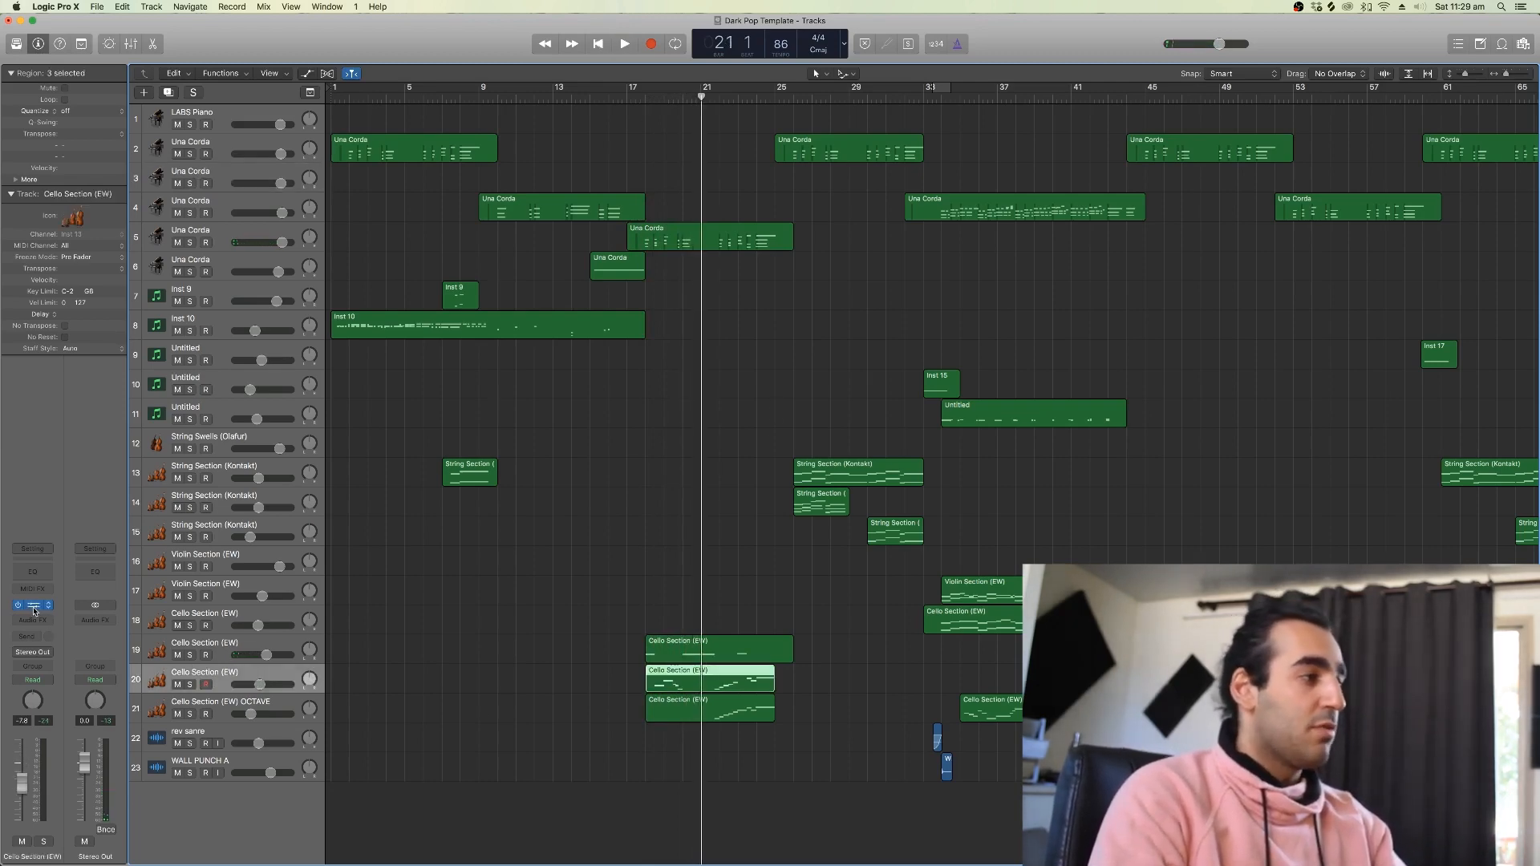
pyautogui.click(33, 606)
pyautogui.click(398, 108)
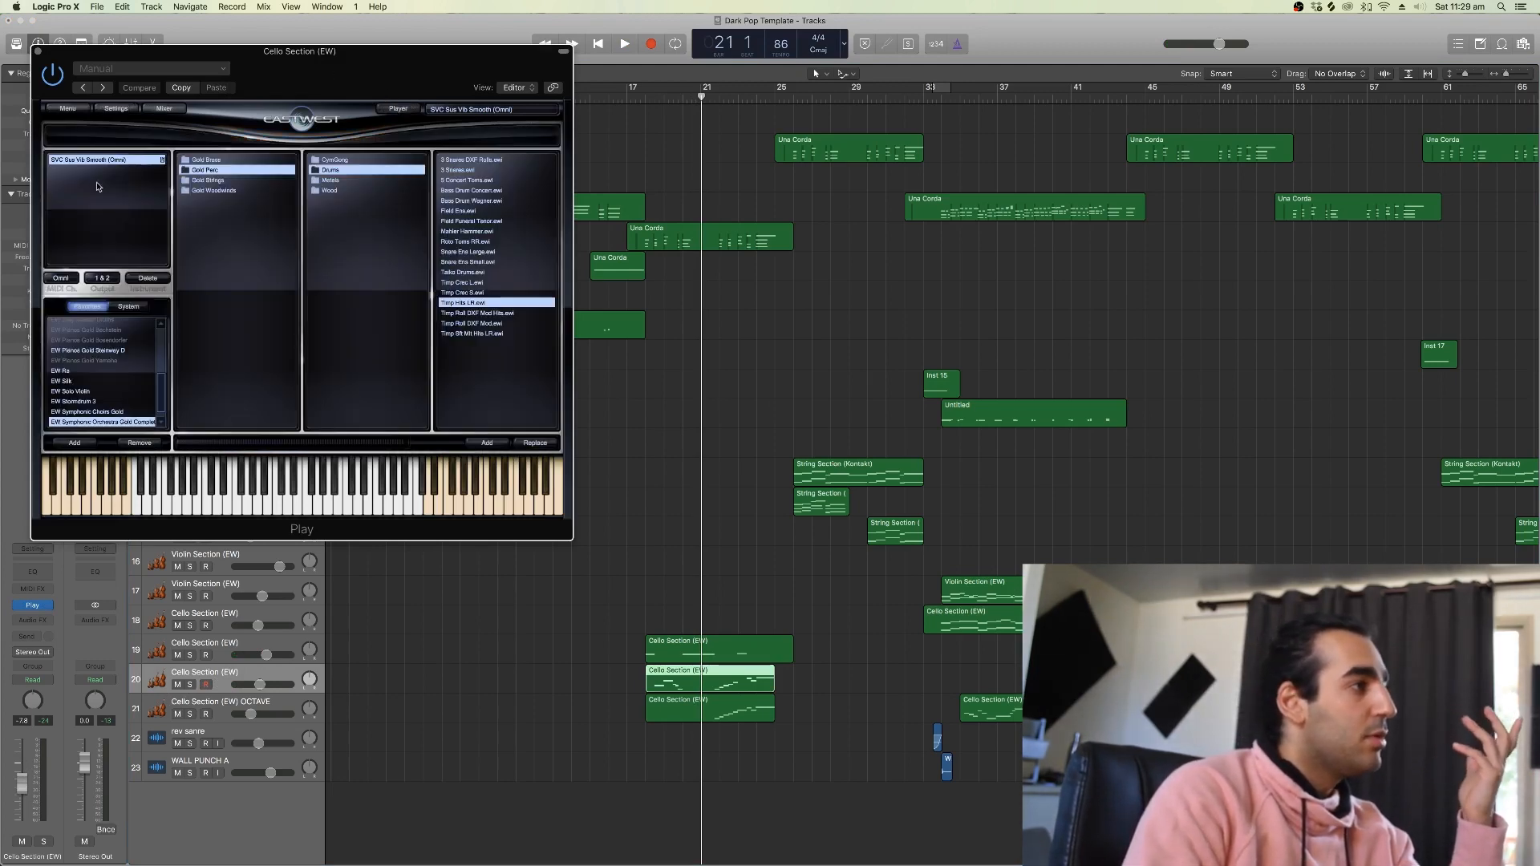
pyautogui.click(36, 52)
pyautogui.press('space')
# - Select the second chord in the soloed String Section (Kontakt) region on track 15, play the region, and enlarge the piano roll
pyautogui.hscroll(2, 564, 601)
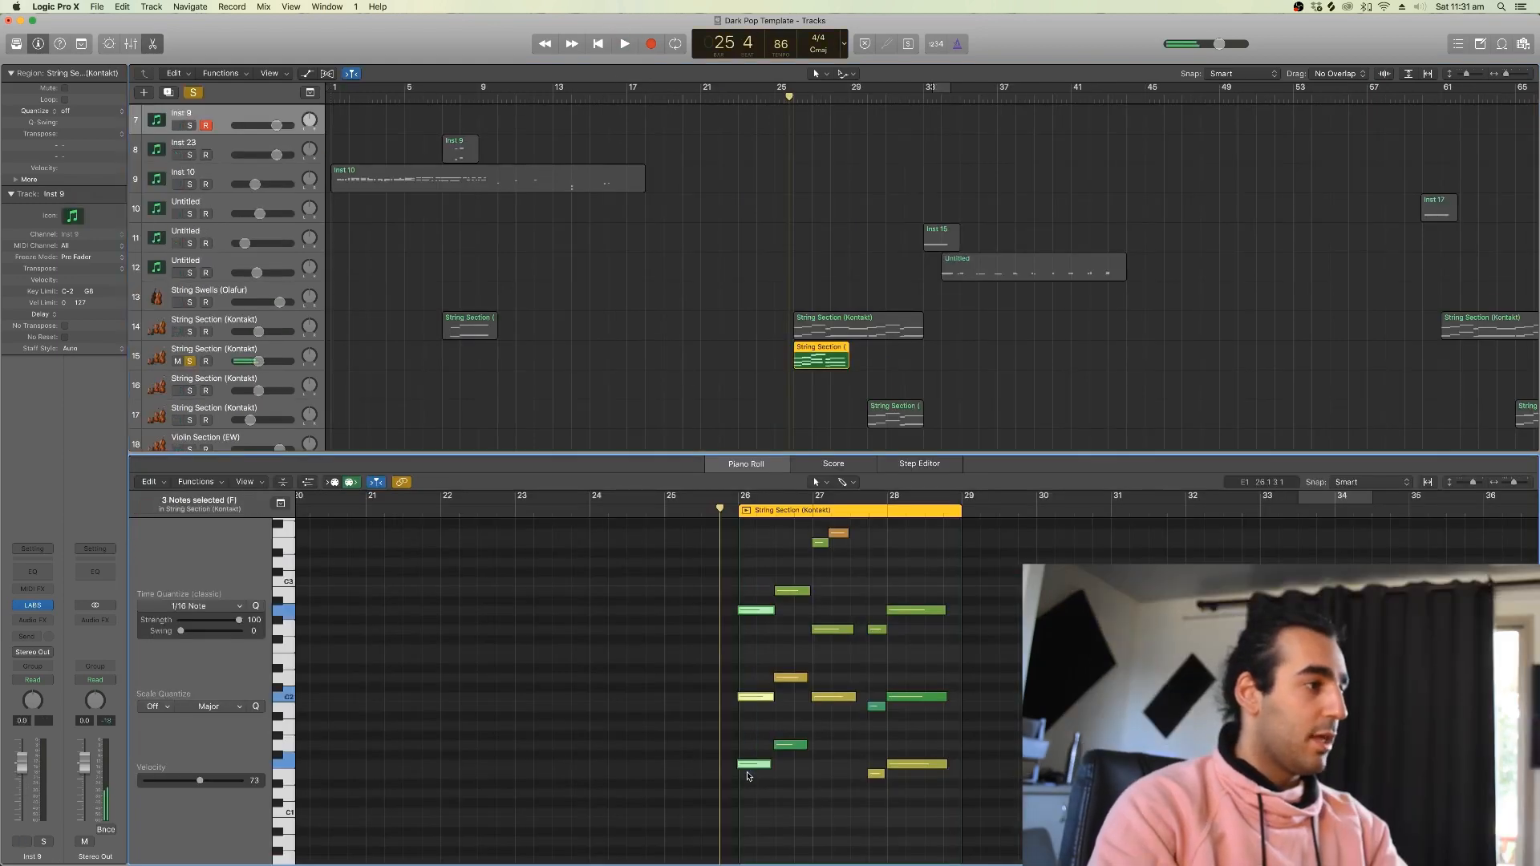
pyautogui.moveTo(792, 609); pyautogui.dragTo(791, 783)
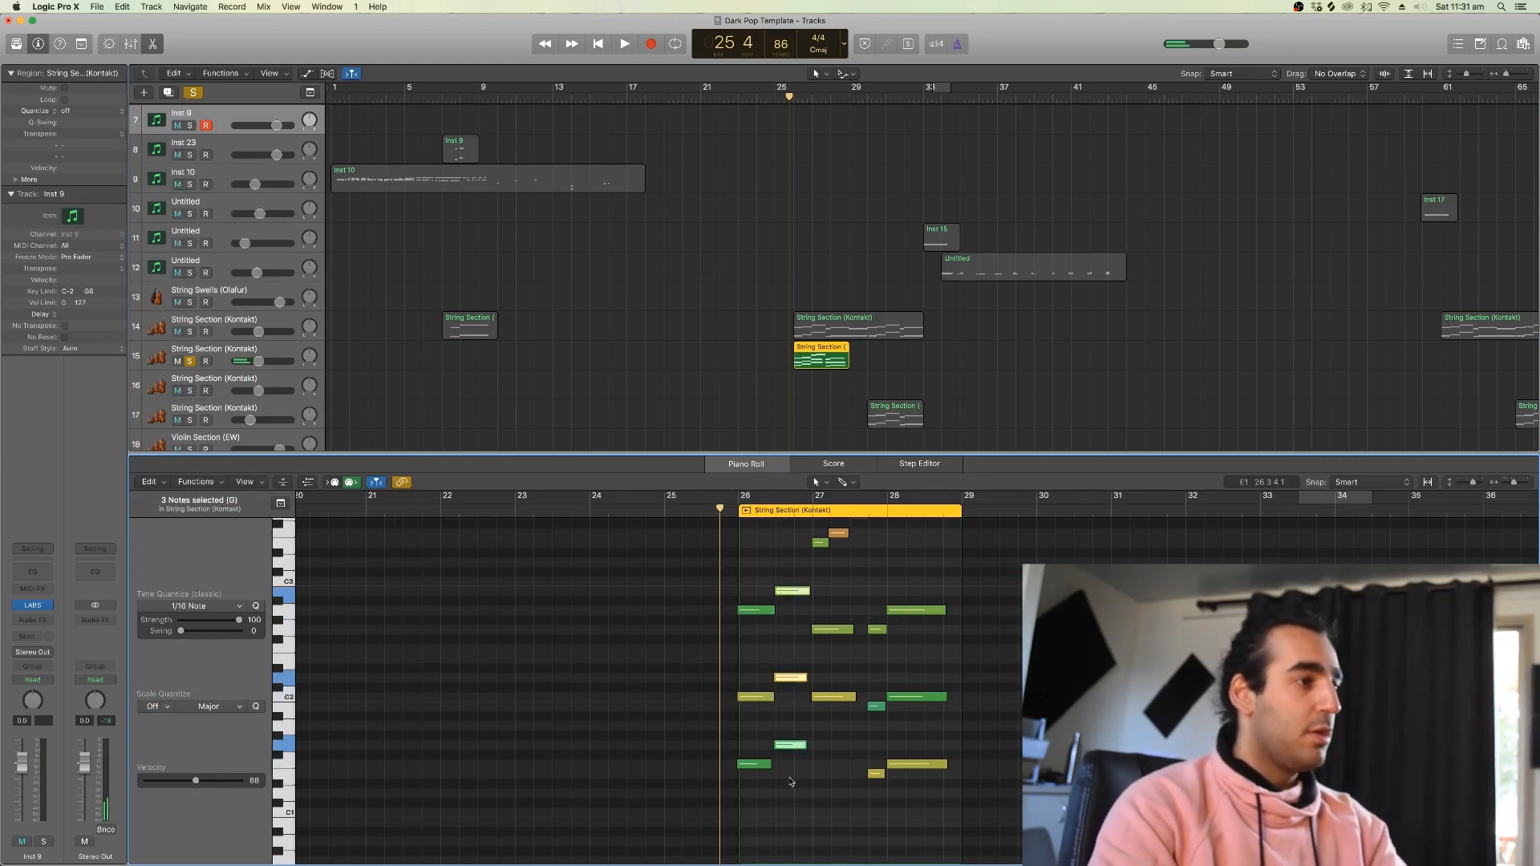
pyautogui.scroll(1, 824, 554)
pyautogui.press('space')
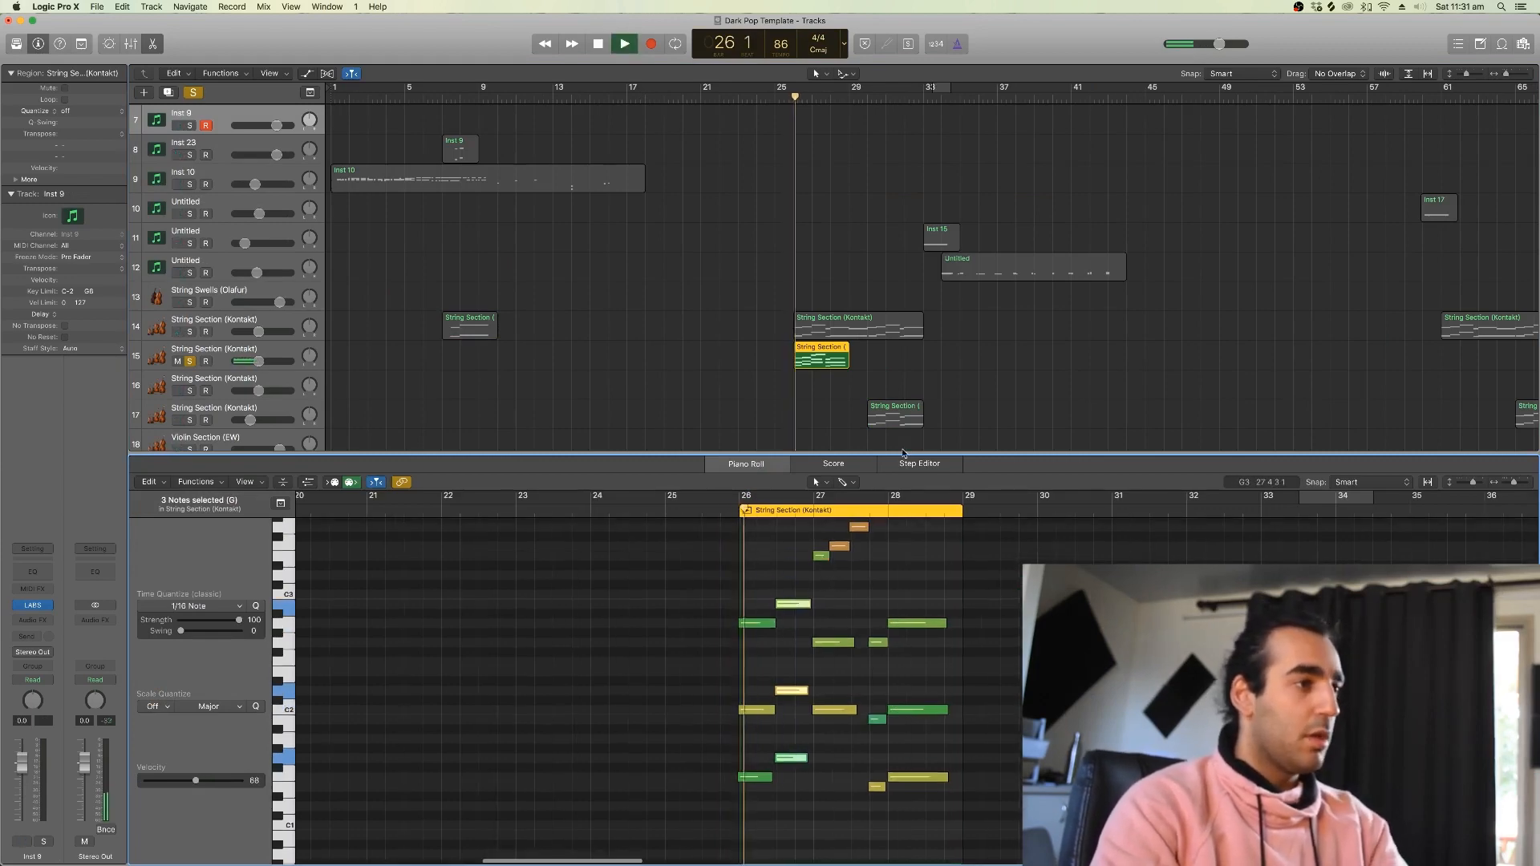
pyautogui.moveTo(900, 452); pyautogui.dragTo(901, 372)
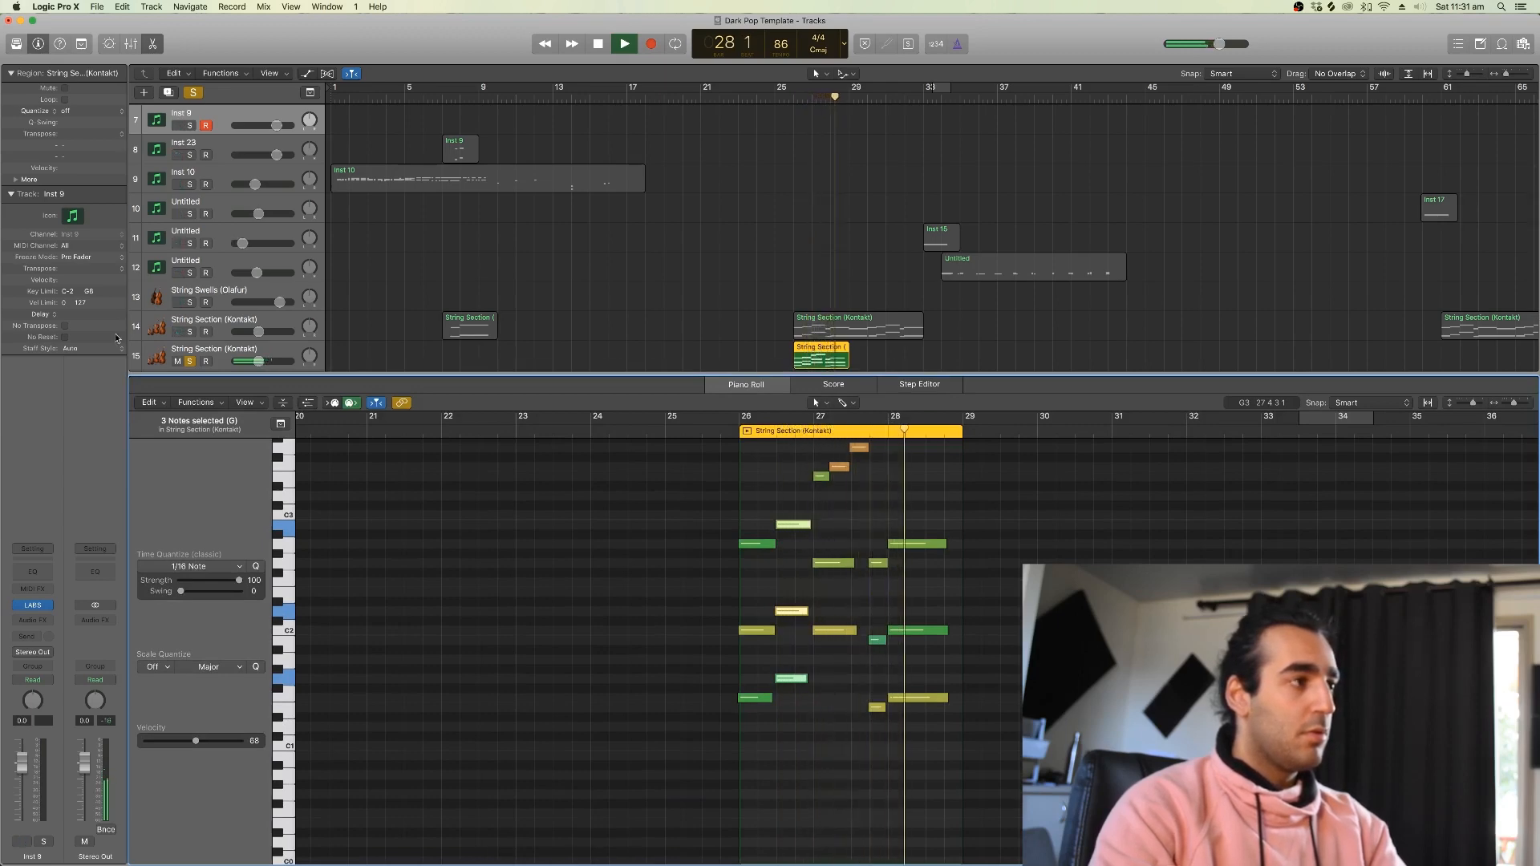
# - Unsolo String Section (Kontakt) track 15, close the piano roll, and stop playback
pyautogui.click(187, 360)
pyautogui.press('p')
pyautogui.press('space')
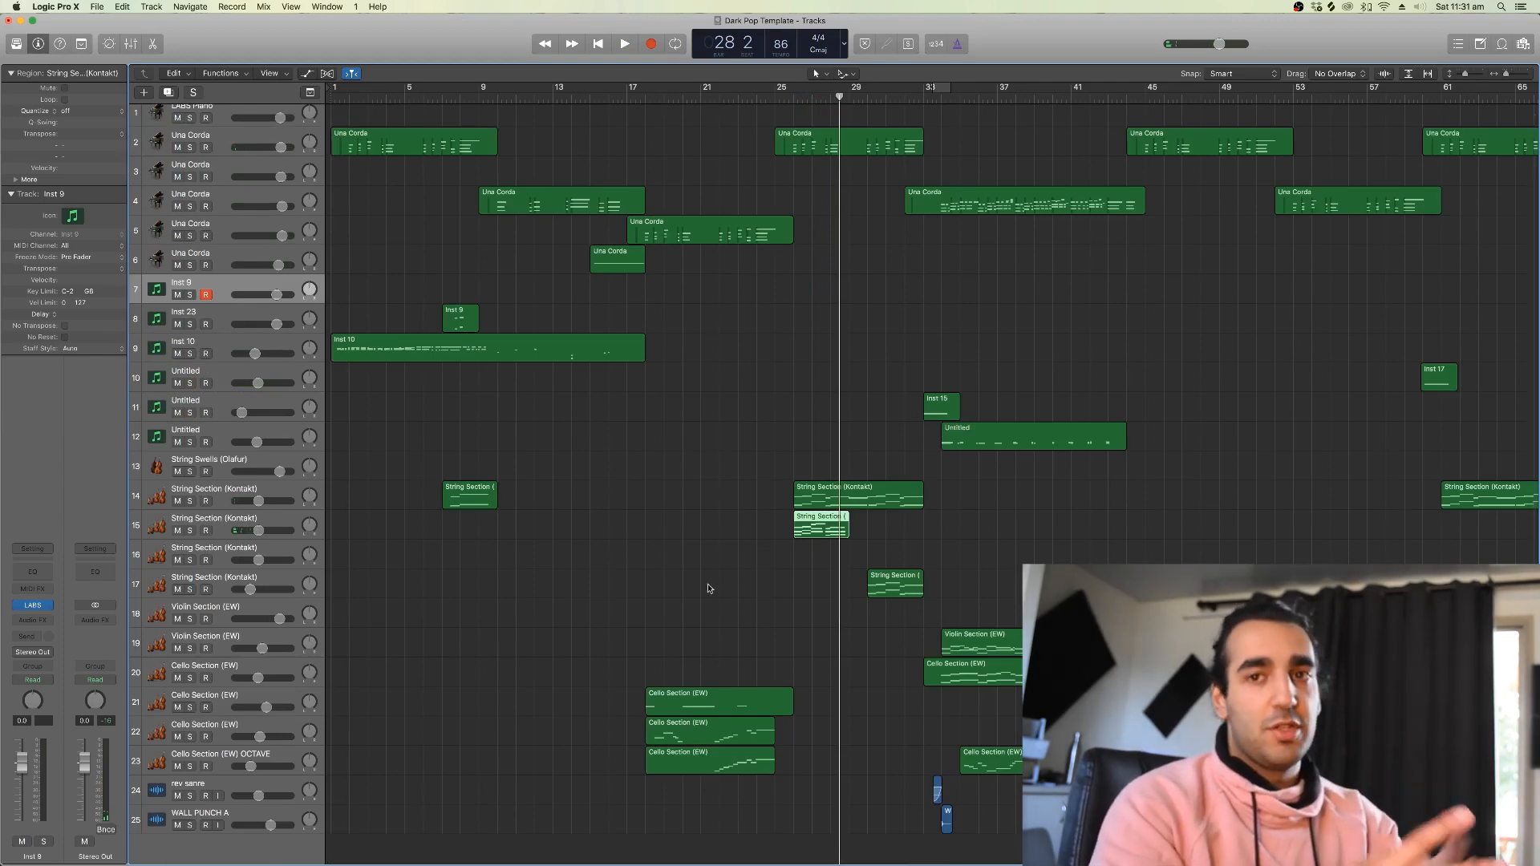
# - Place the playhead at bar 31 and play the transition into the next section
pyautogui.hscroll(3, 734, 444)
pyautogui.click(793, 106)
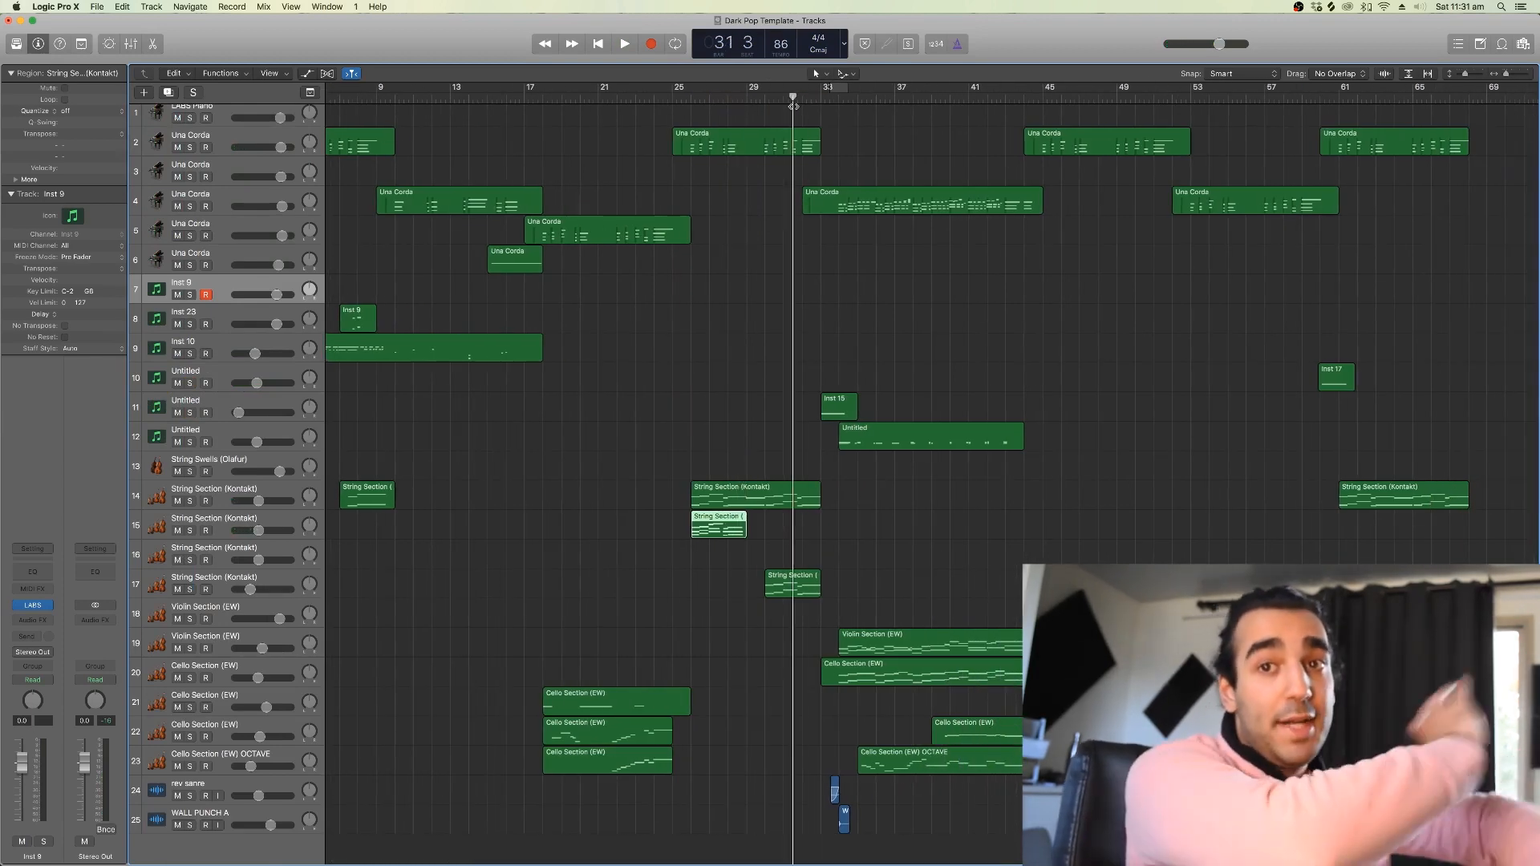
pyautogui.press('space')
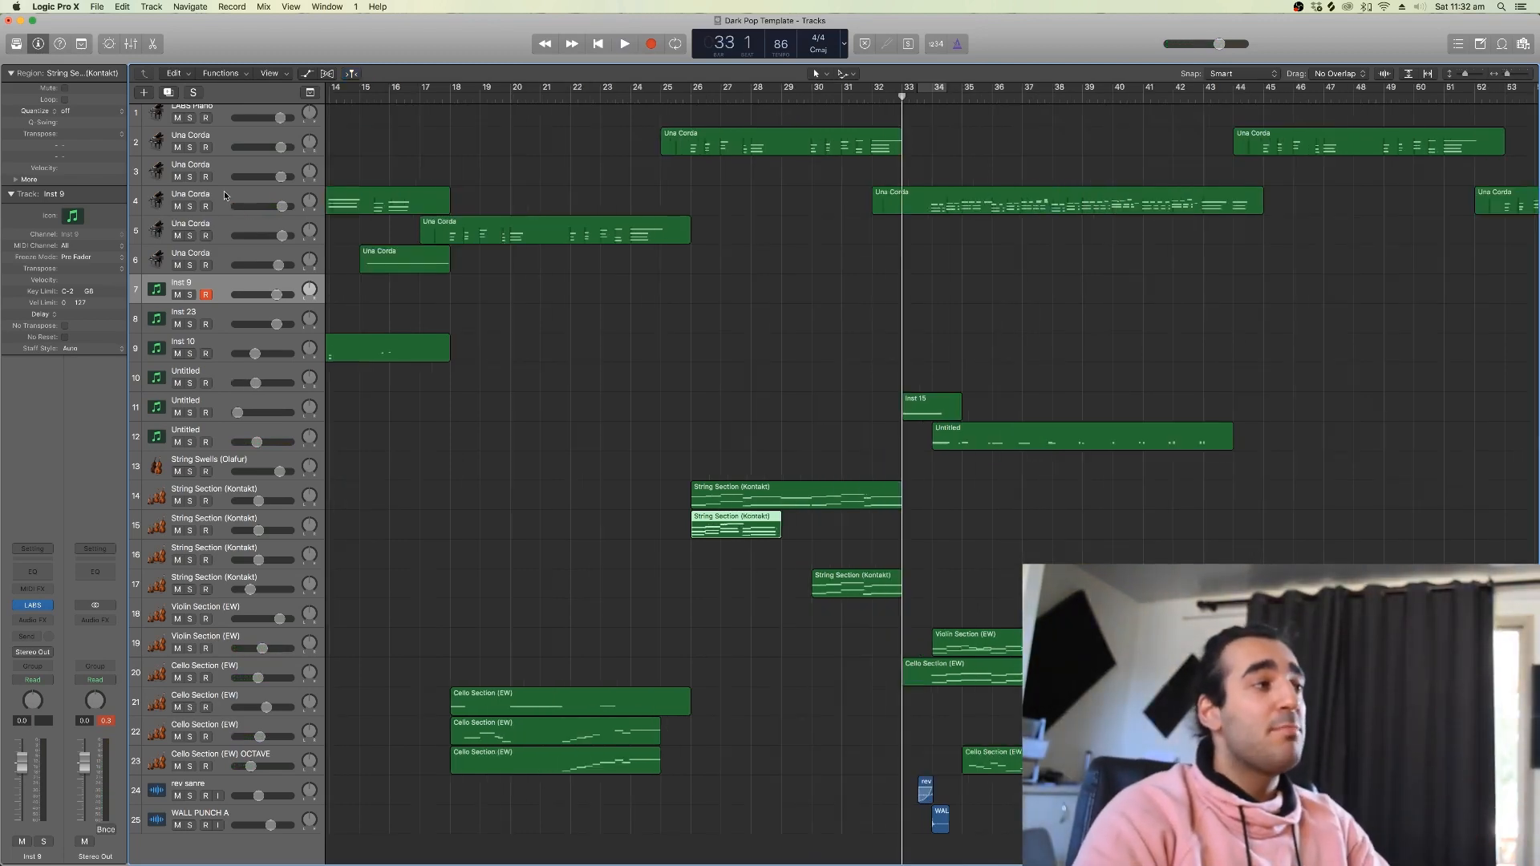
# - Select Una Corda track 4 and play its soloed part from bar 34 with the notes shown in the piano roll
pyautogui.click(224, 190)
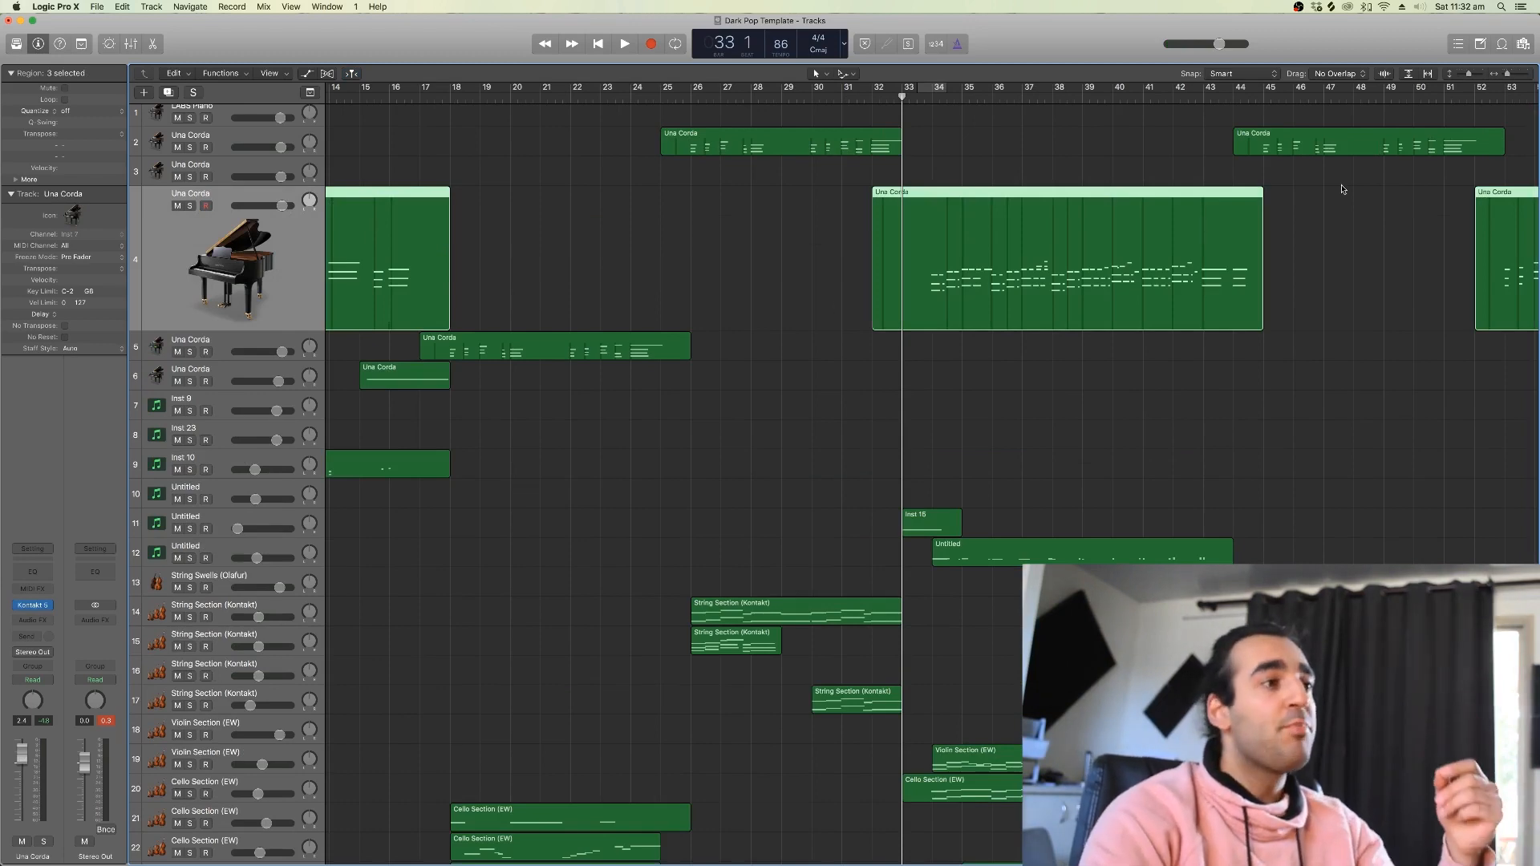
pyautogui.moveTo(1507, 75); pyautogui.dragTo(1508, 75)
pyautogui.hscroll(10, 769, 483)
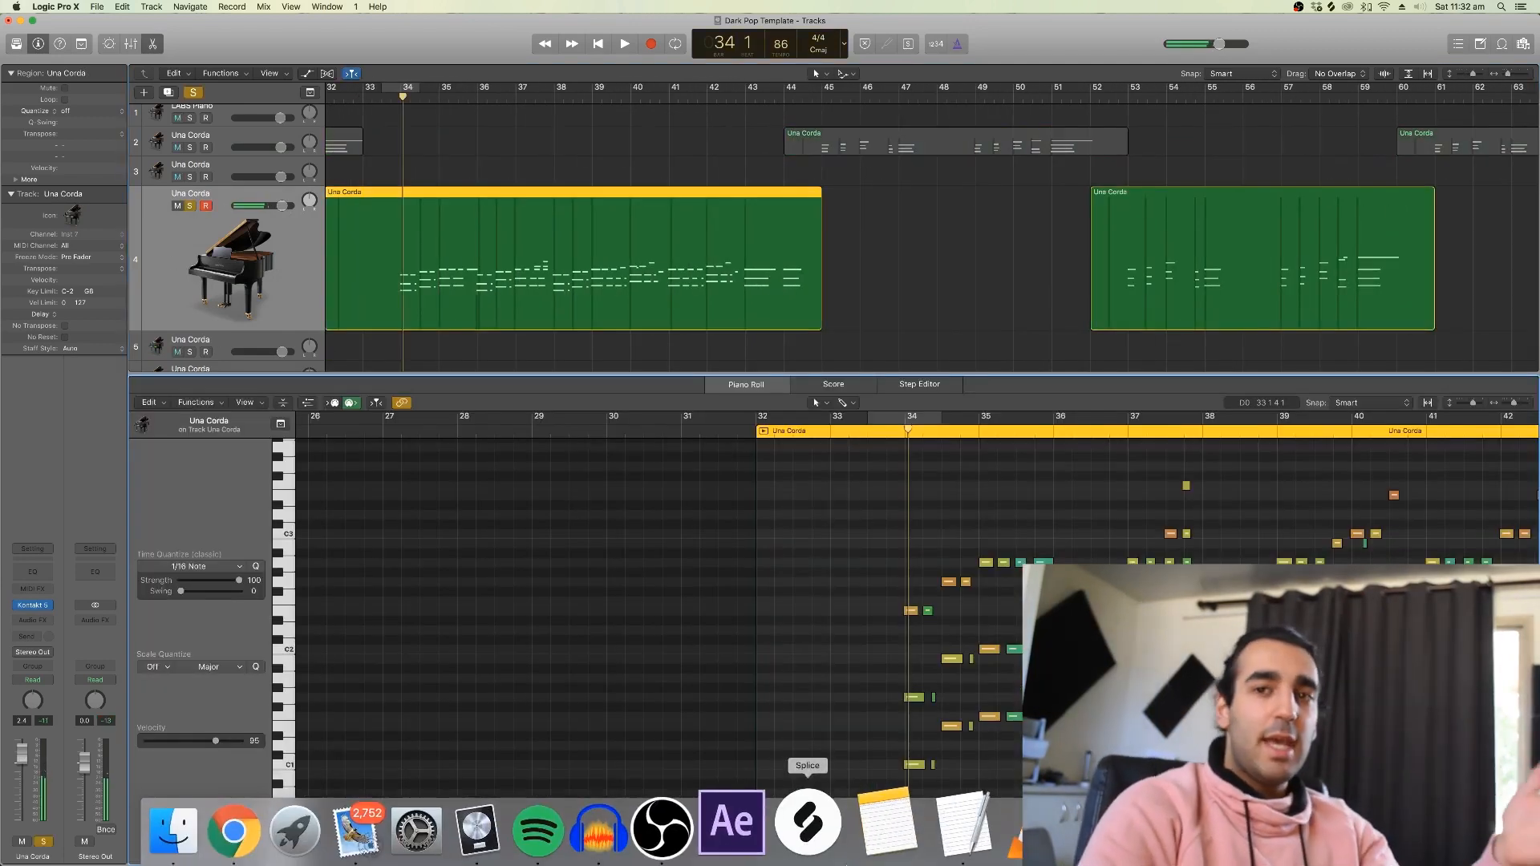
pyautogui.press('space')
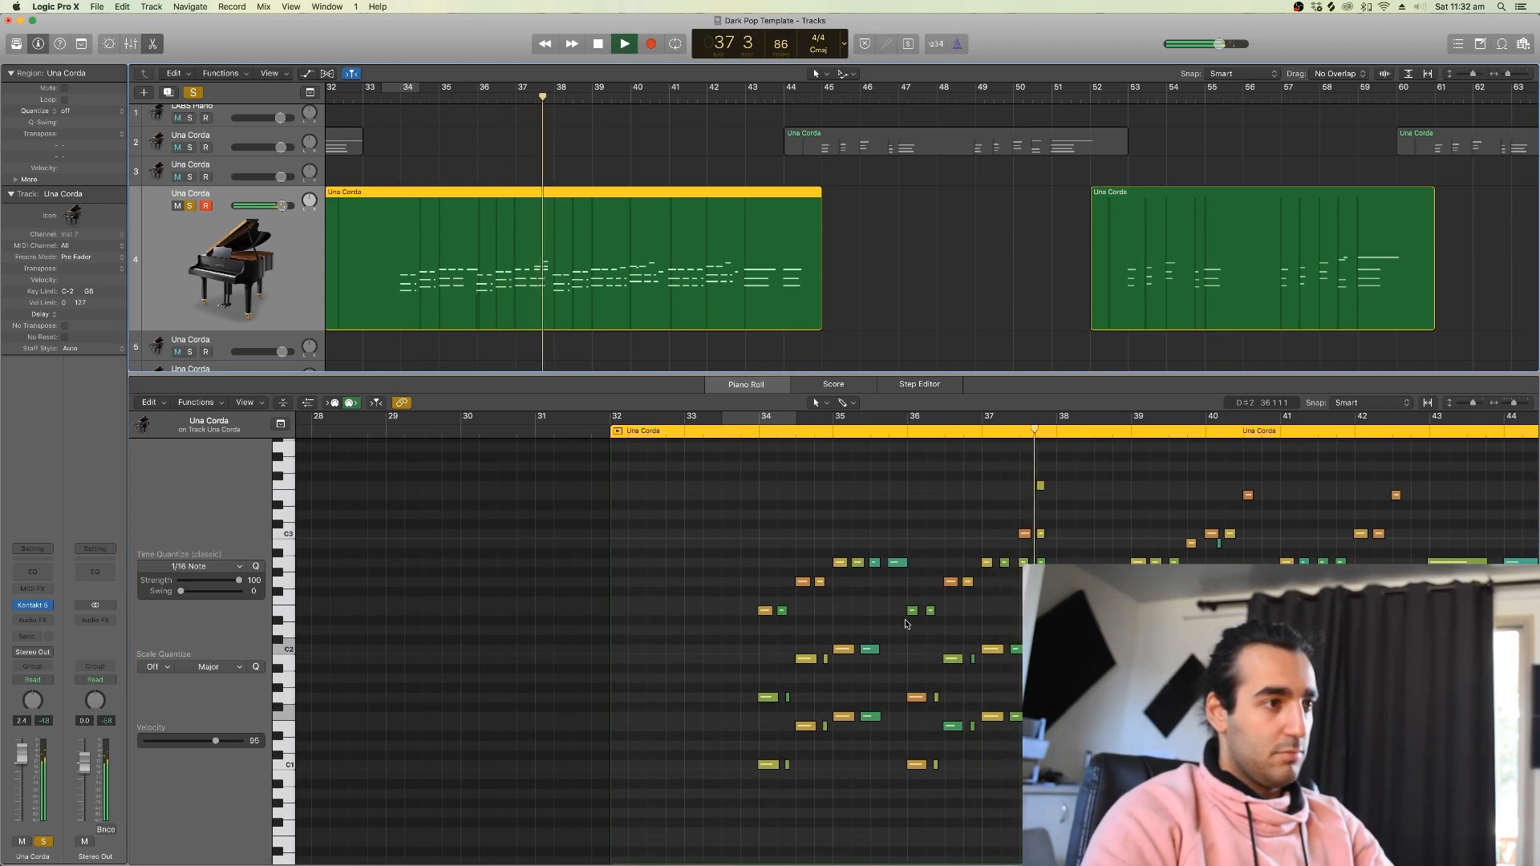
pyautogui.press('space')
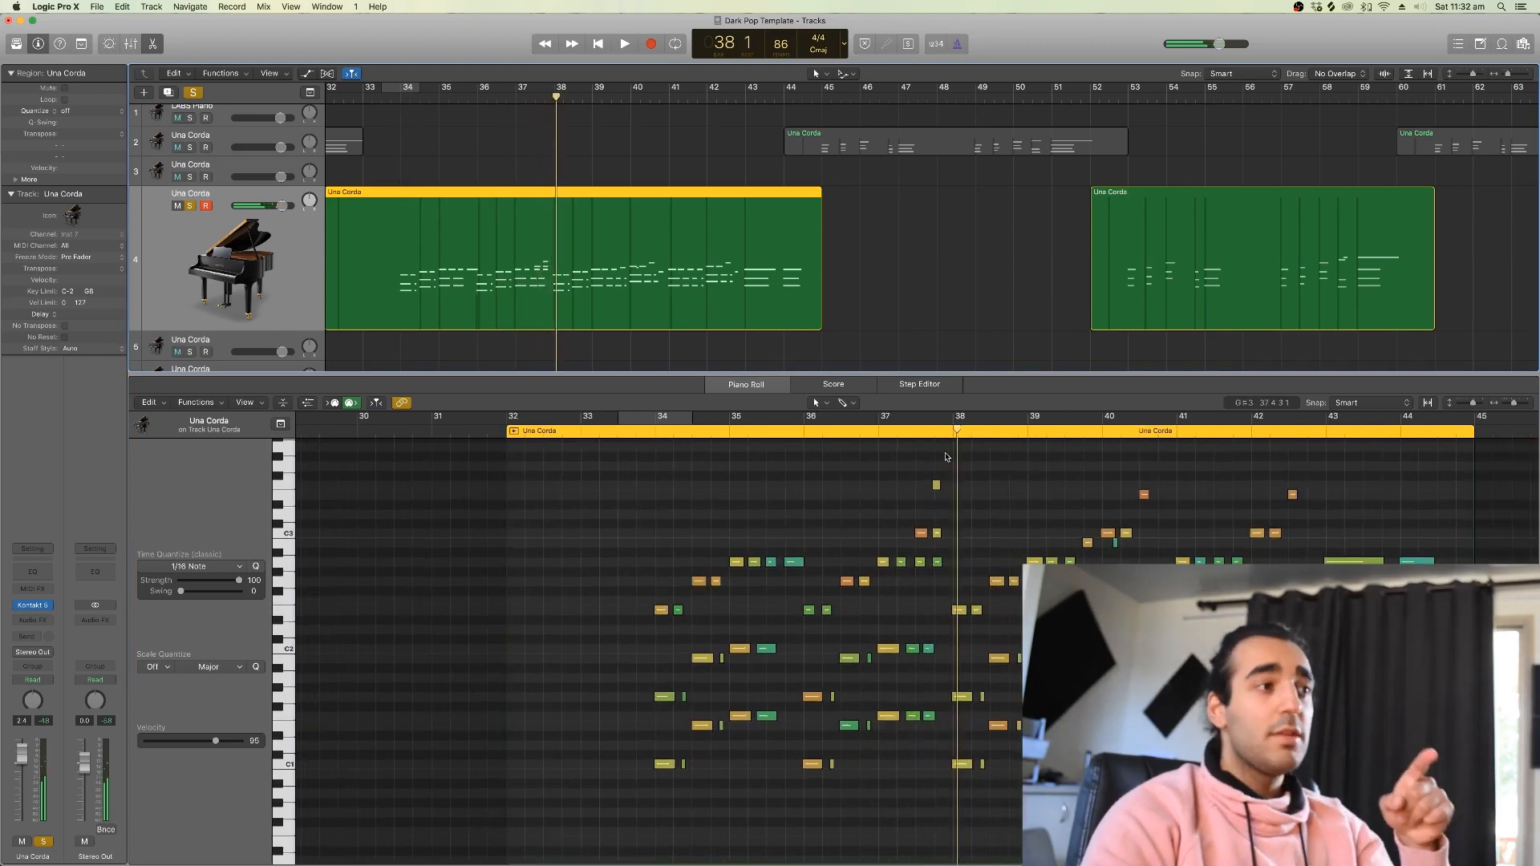
# - Replay the soloed Una Corda part from bar 34 to bar 41, then close the piano roll
pyautogui.press(',')
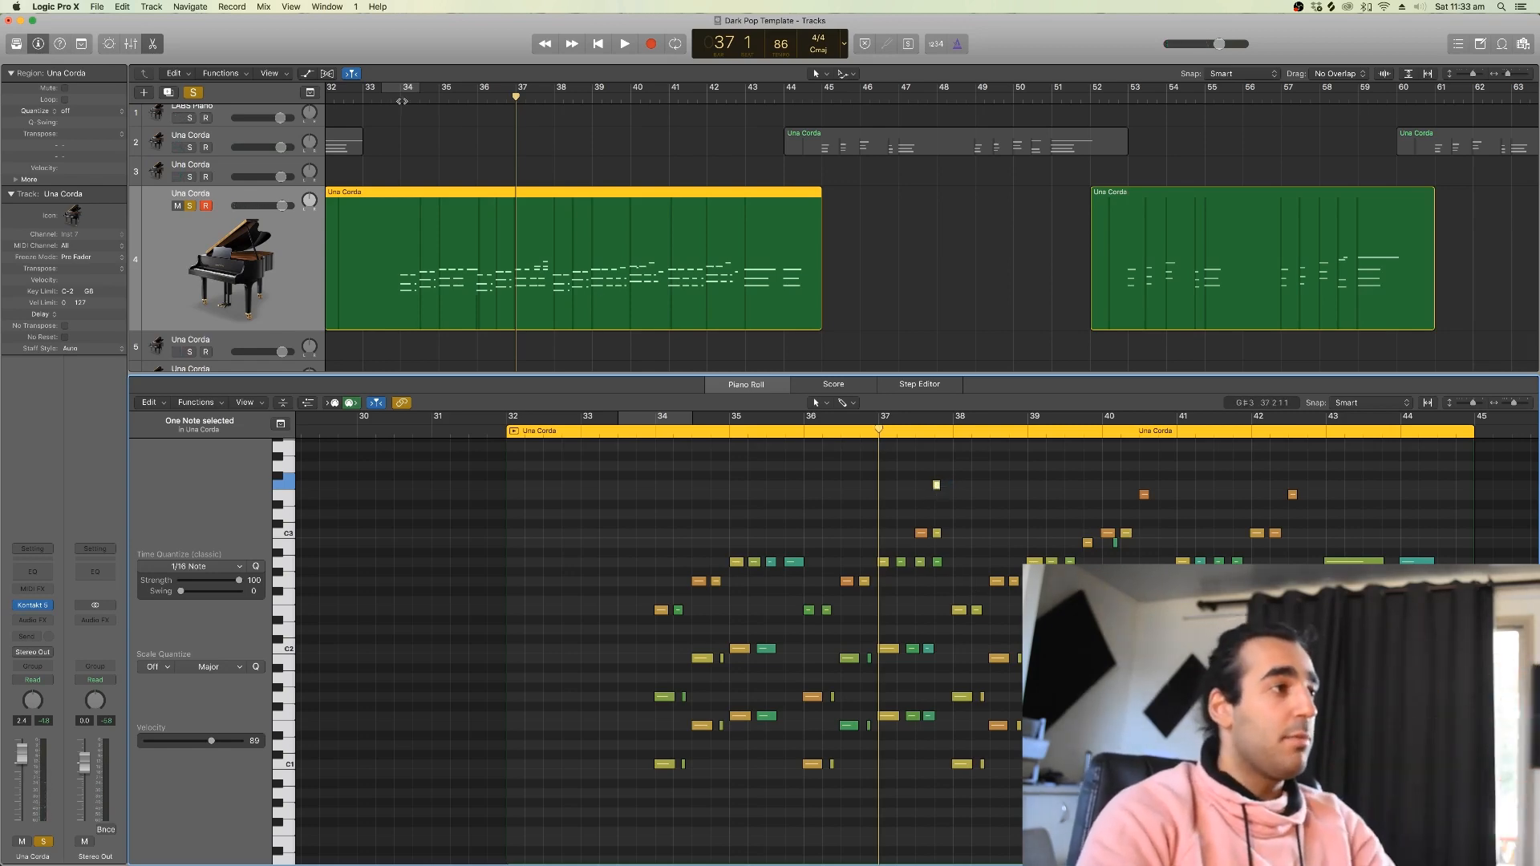
pyautogui.click(401, 102)
pyautogui.press('space')
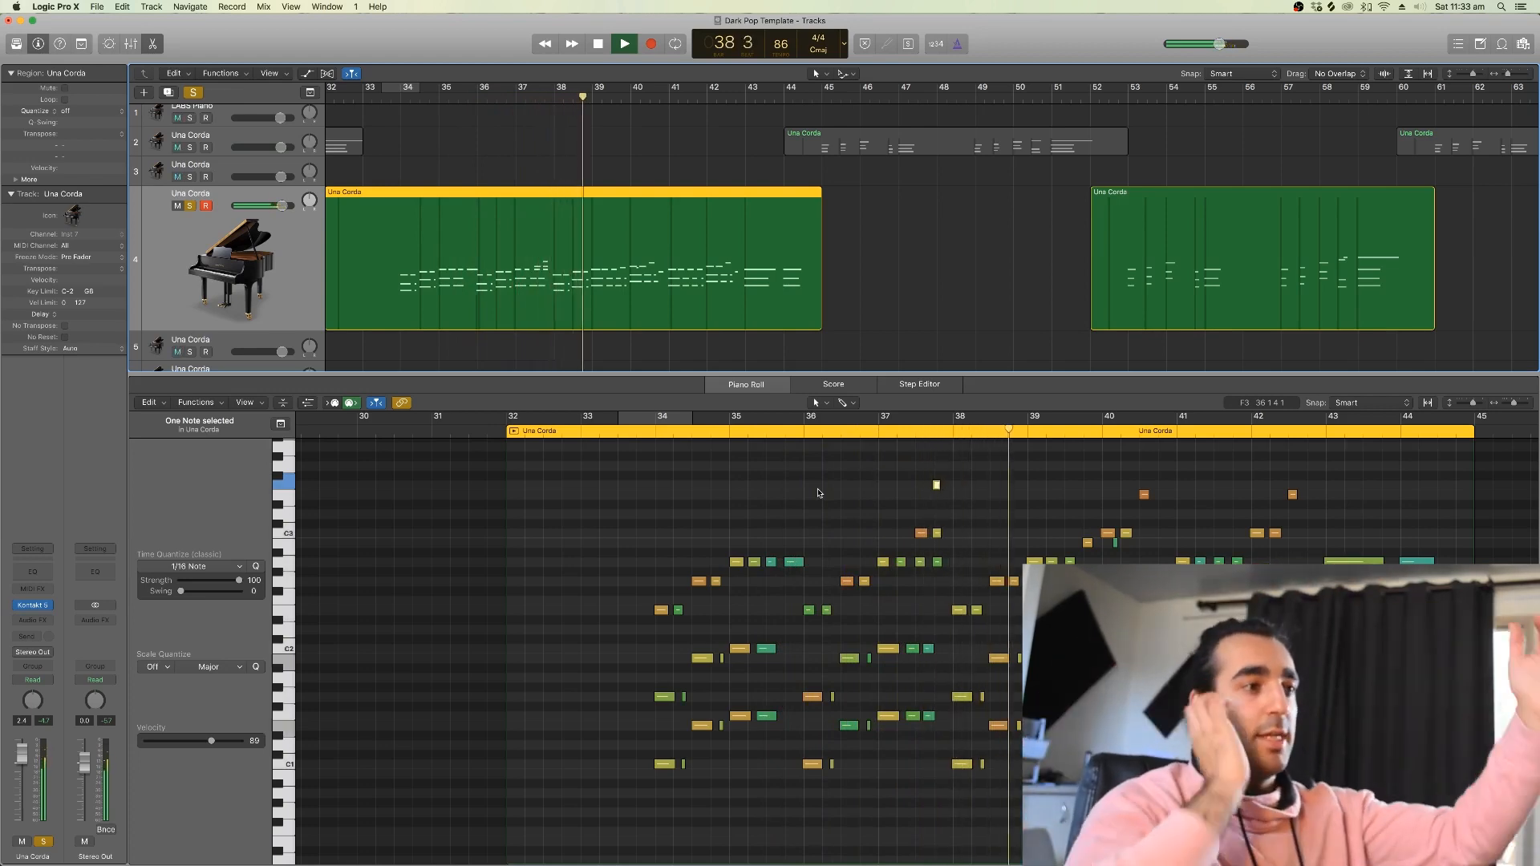
pyautogui.hscroll(5, 818, 492)
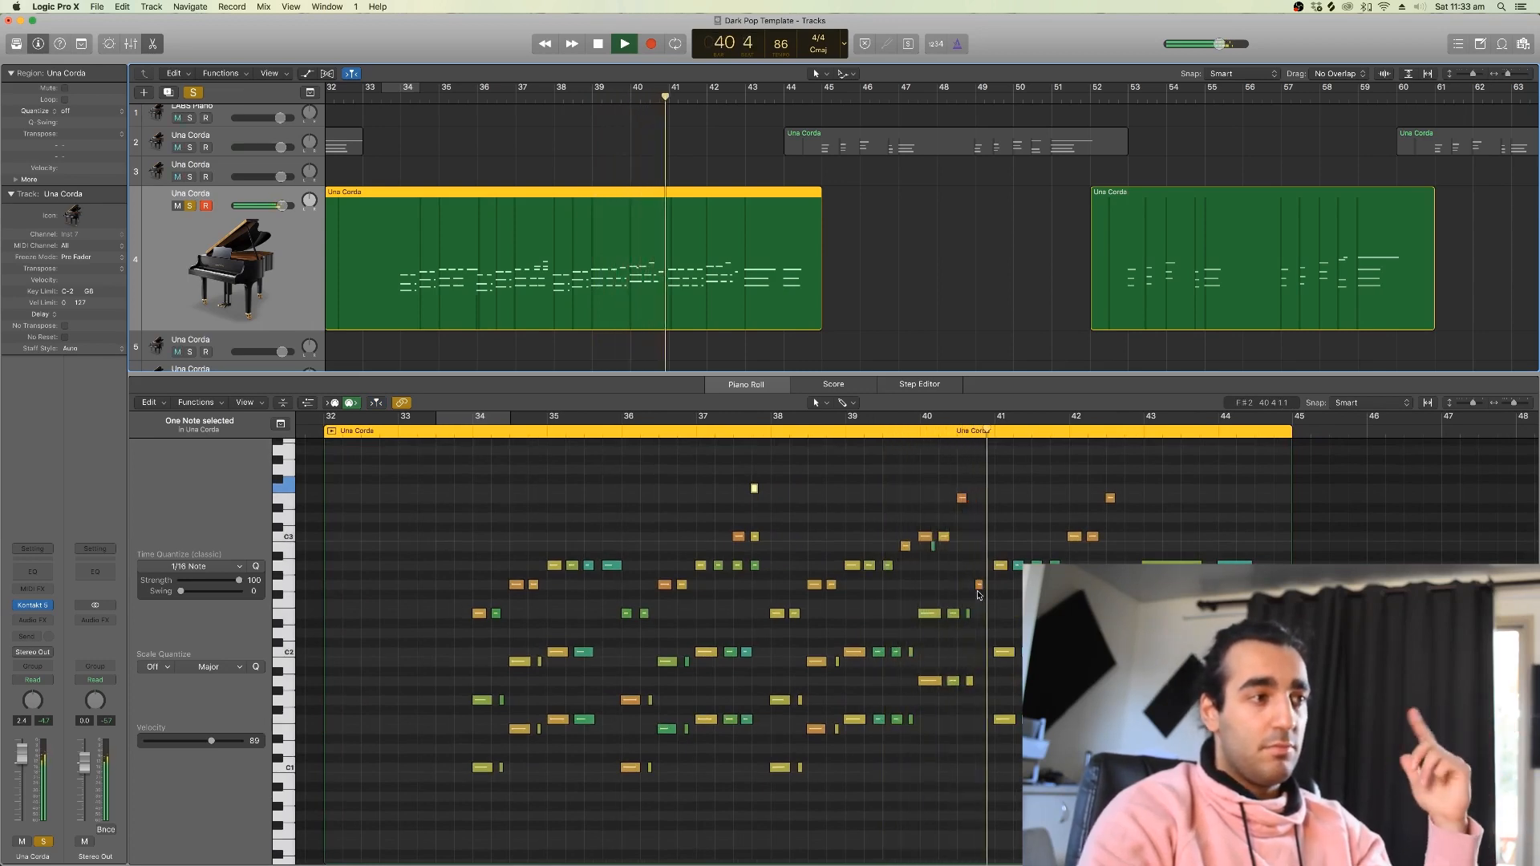
pyautogui.press('space')
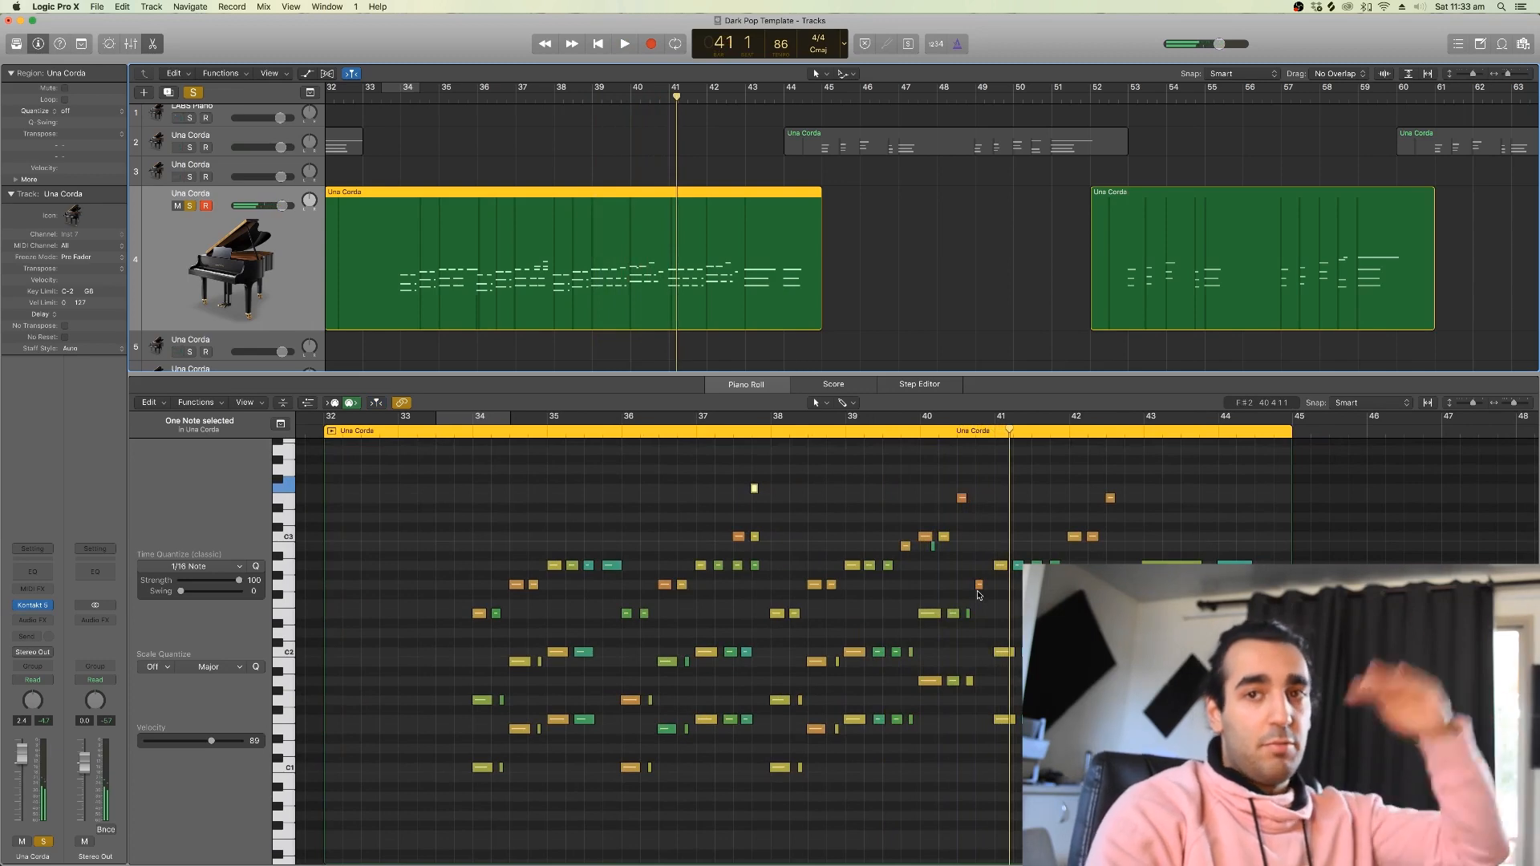
pyautogui.press('p')
pyautogui.hscroll(-2, 812, 577)
pyautogui.hscroll(-5, 812, 576)
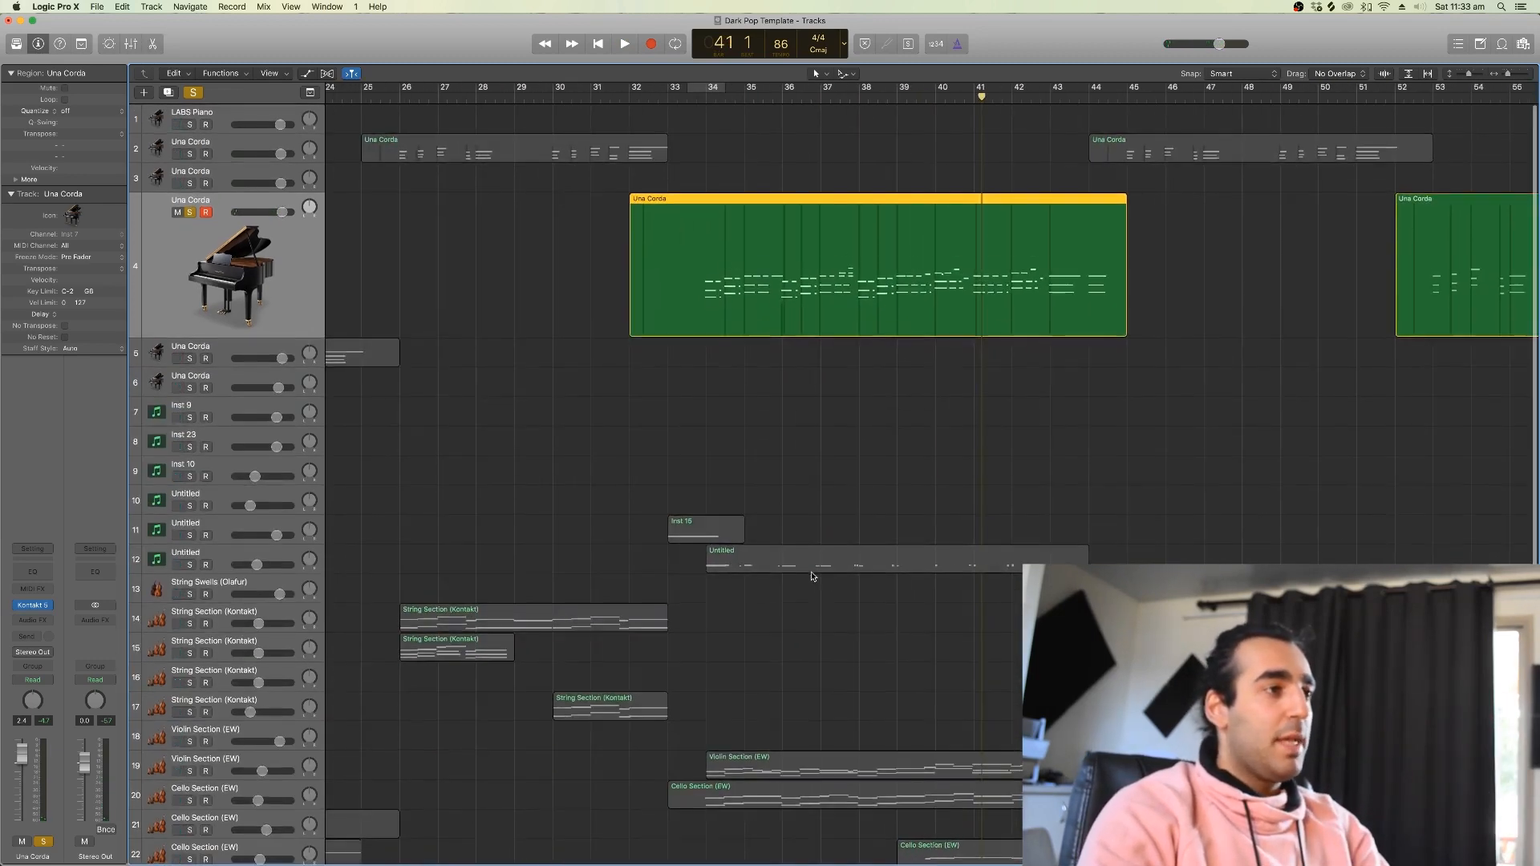
# - Reopen the Una Corda region in the piano roll, examine its chord notes around bars 34 to 39, and close the editor
pyautogui.doubleClick(799, 275)
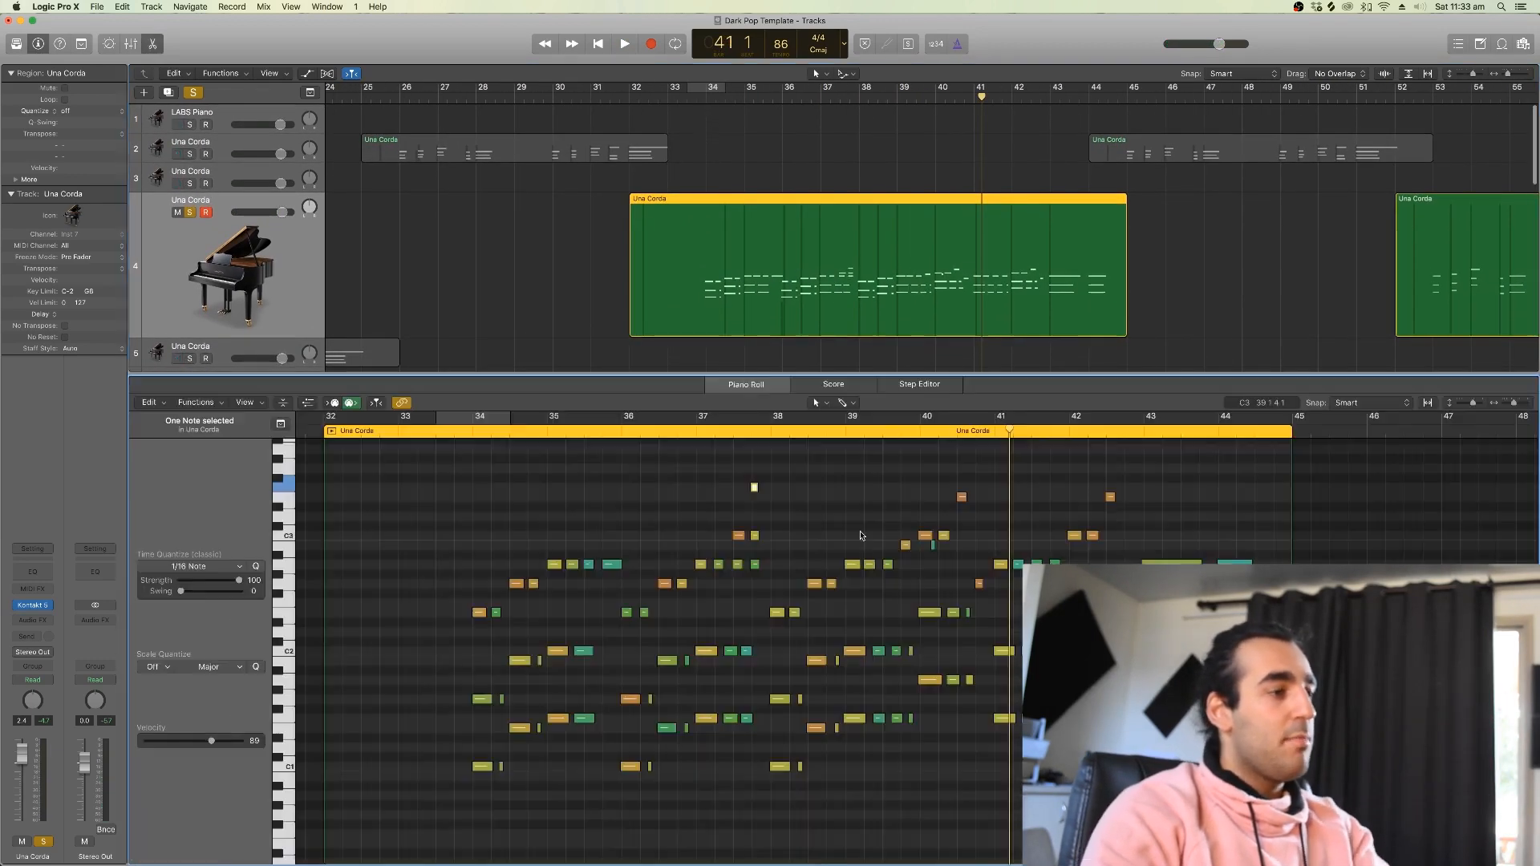
pyautogui.moveTo(520, 667); pyautogui.dragTo(520, 670)
pyautogui.moveTo(576, 516); pyautogui.dragTo(526, 740)
pyautogui.click(852, 524)
pyautogui.click(844, 420)
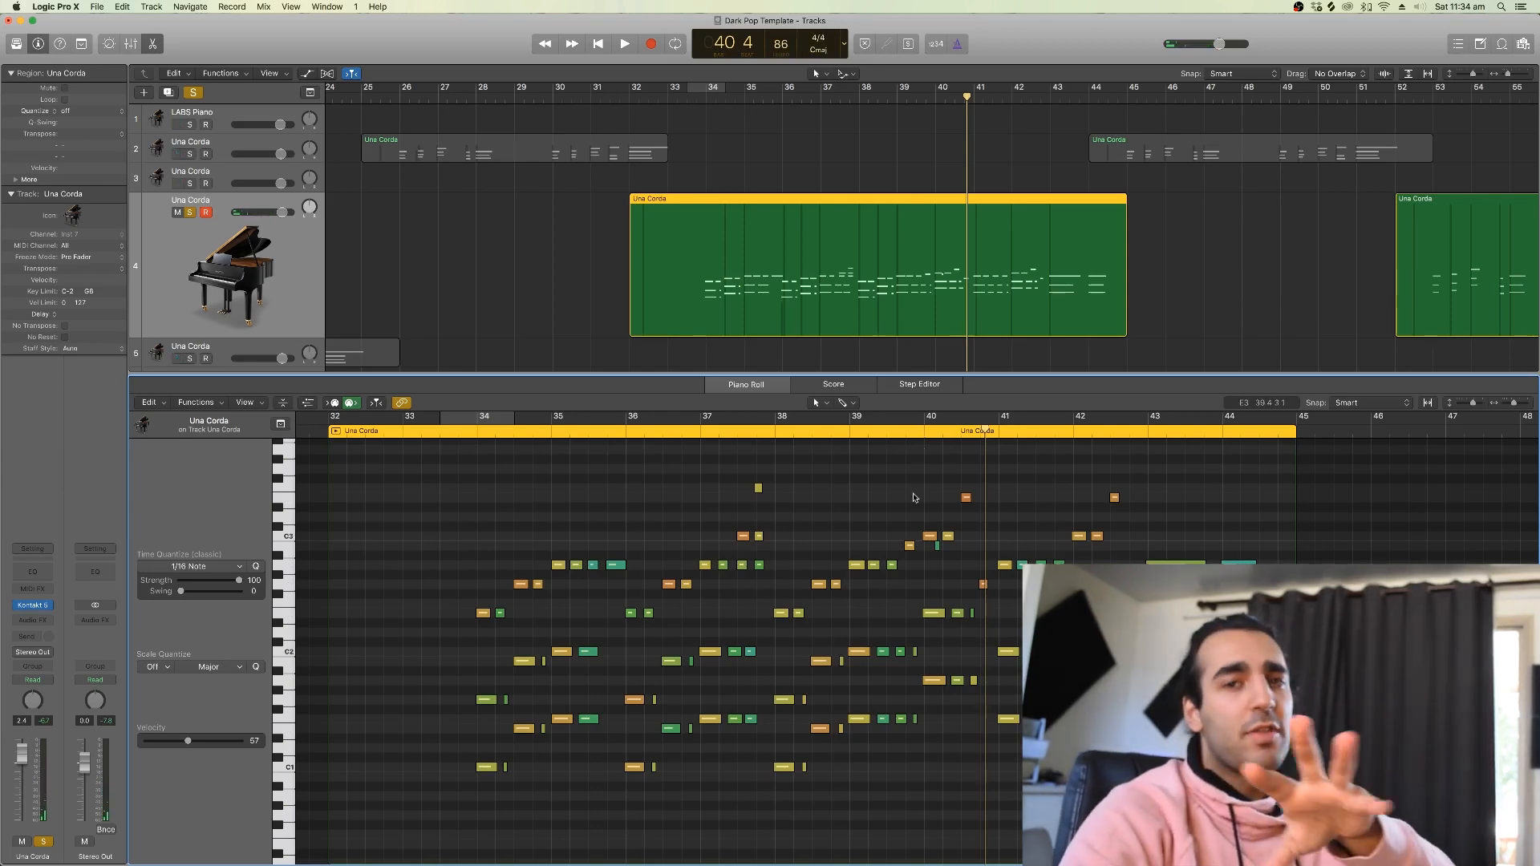
pyautogui.press('p')
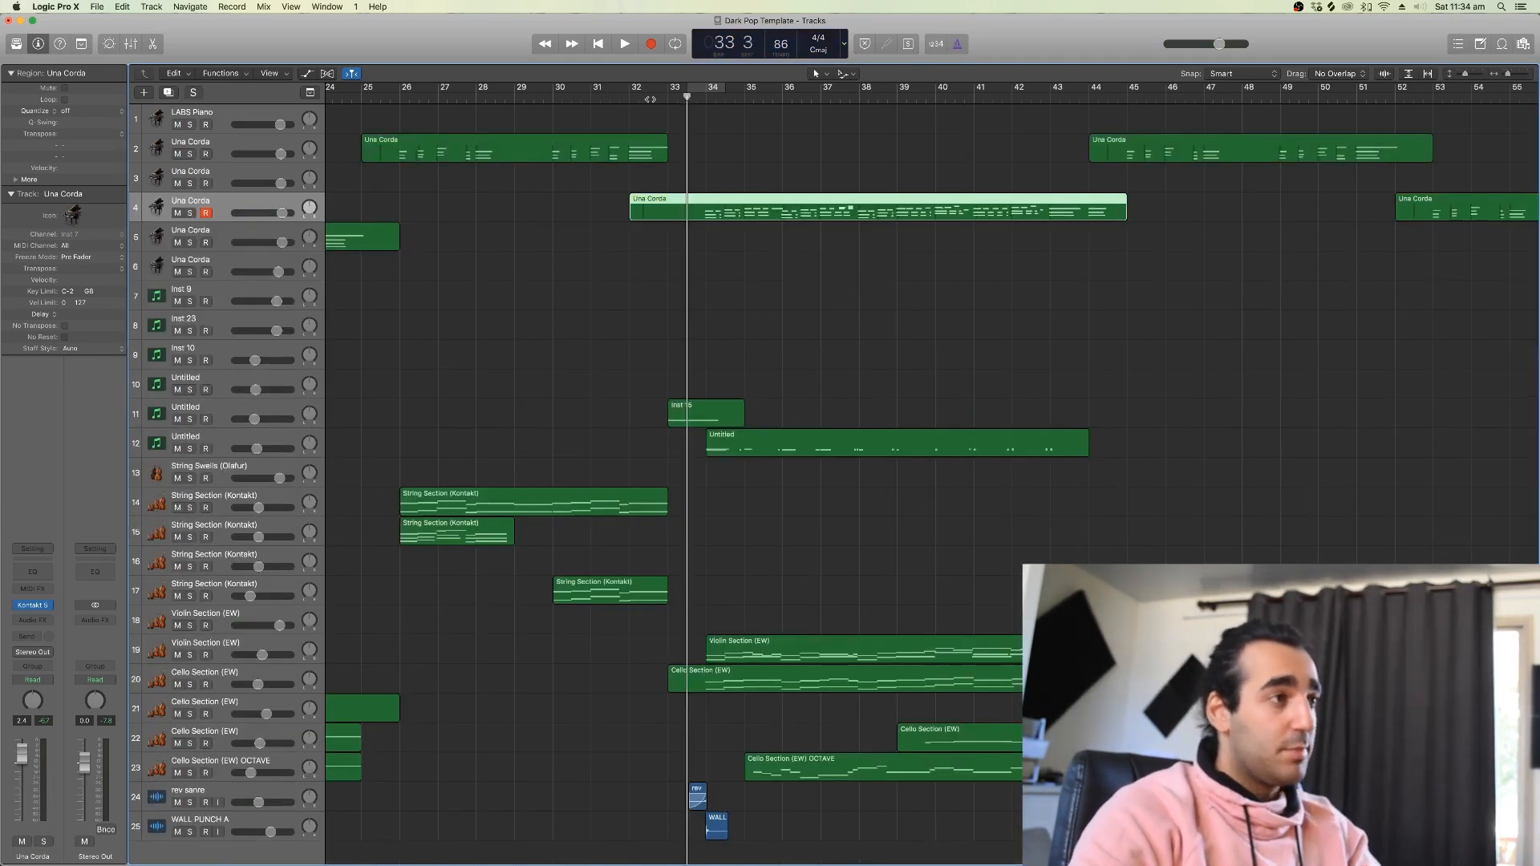
# - Solo Untitled tracks 11 and 12, play them from just before bar 33, and clear the solo on track 12
pyautogui.click(658, 99)
pyautogui.hscroll(2, 709, 222)
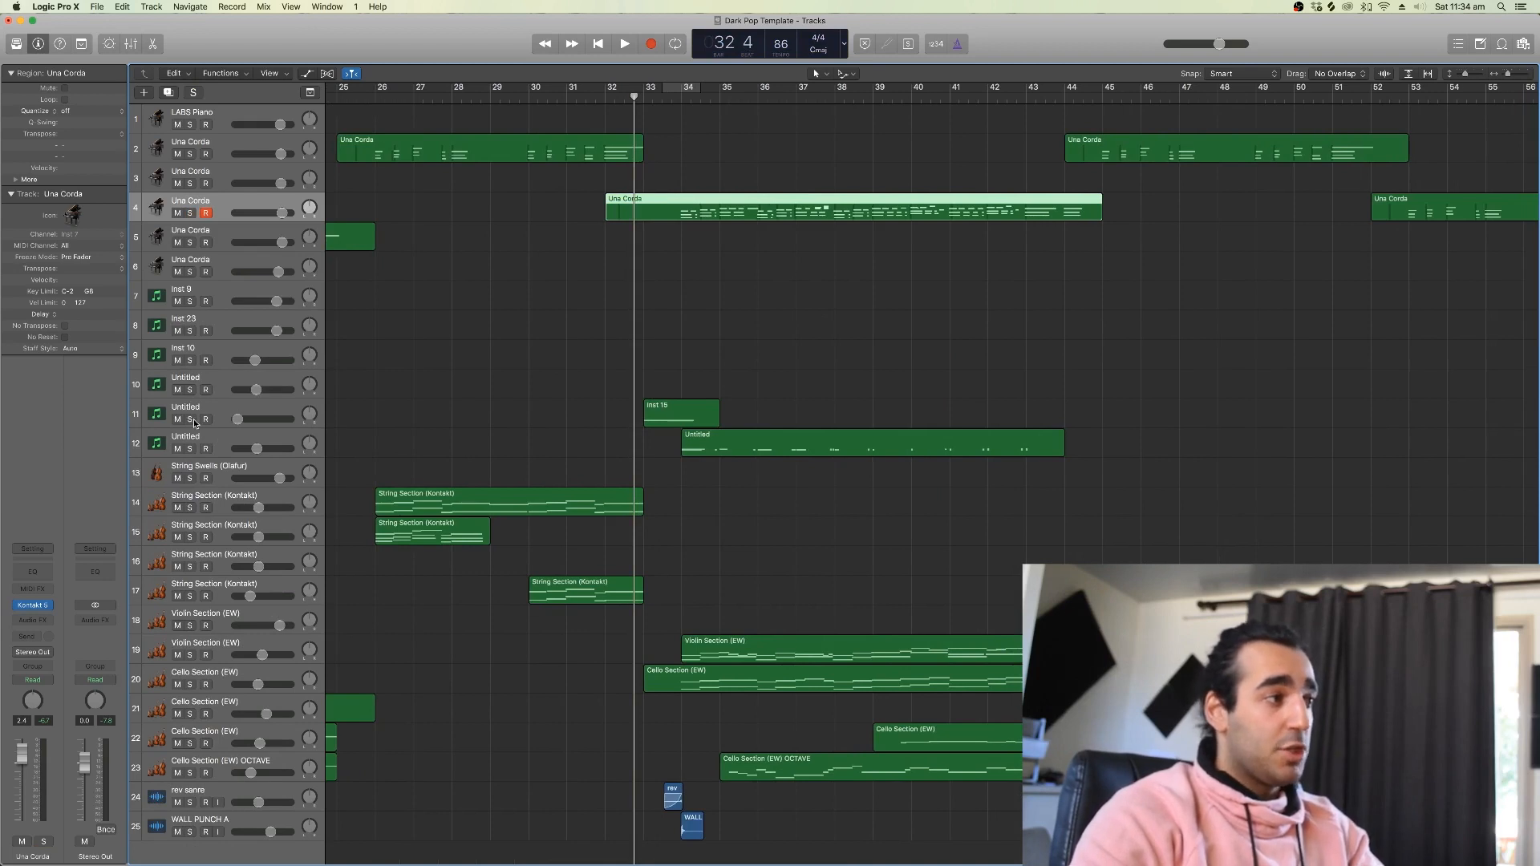
pyautogui.moveTo(192, 421); pyautogui.dragTo(191, 446)
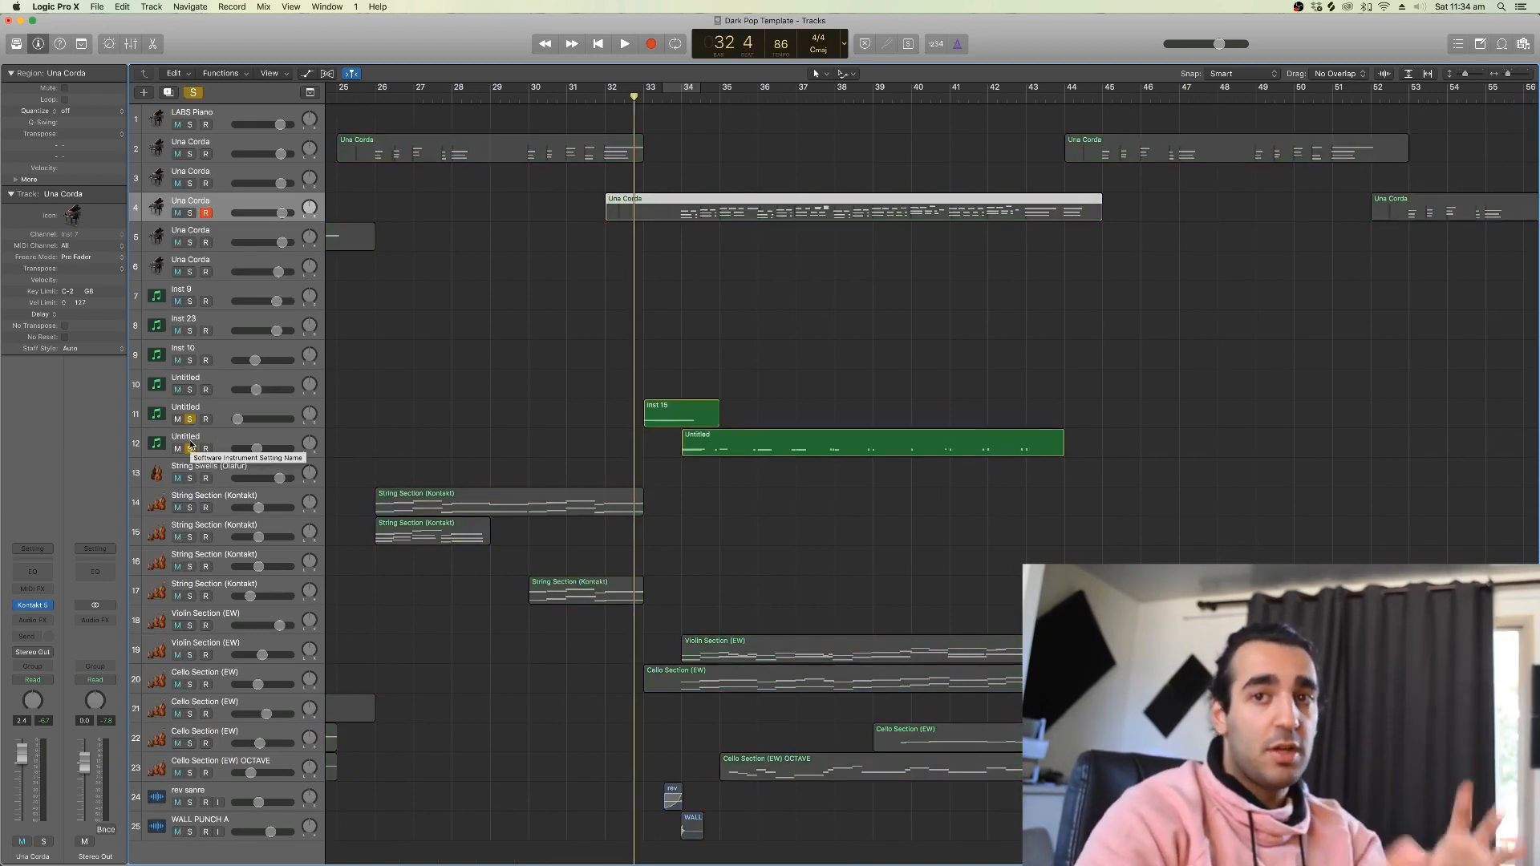
pyautogui.press('space')
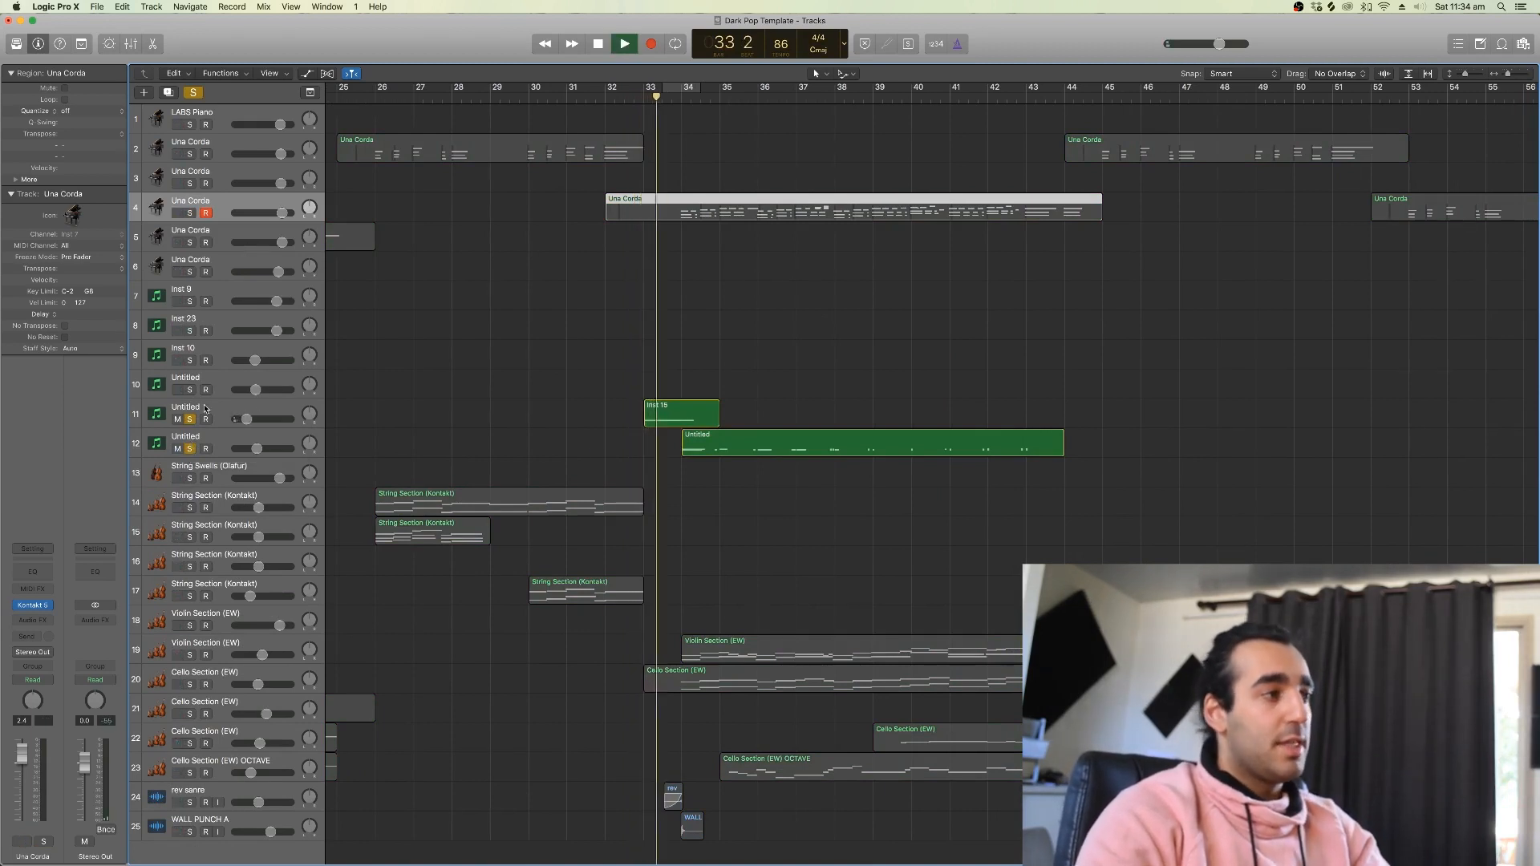
pyautogui.click(204, 409)
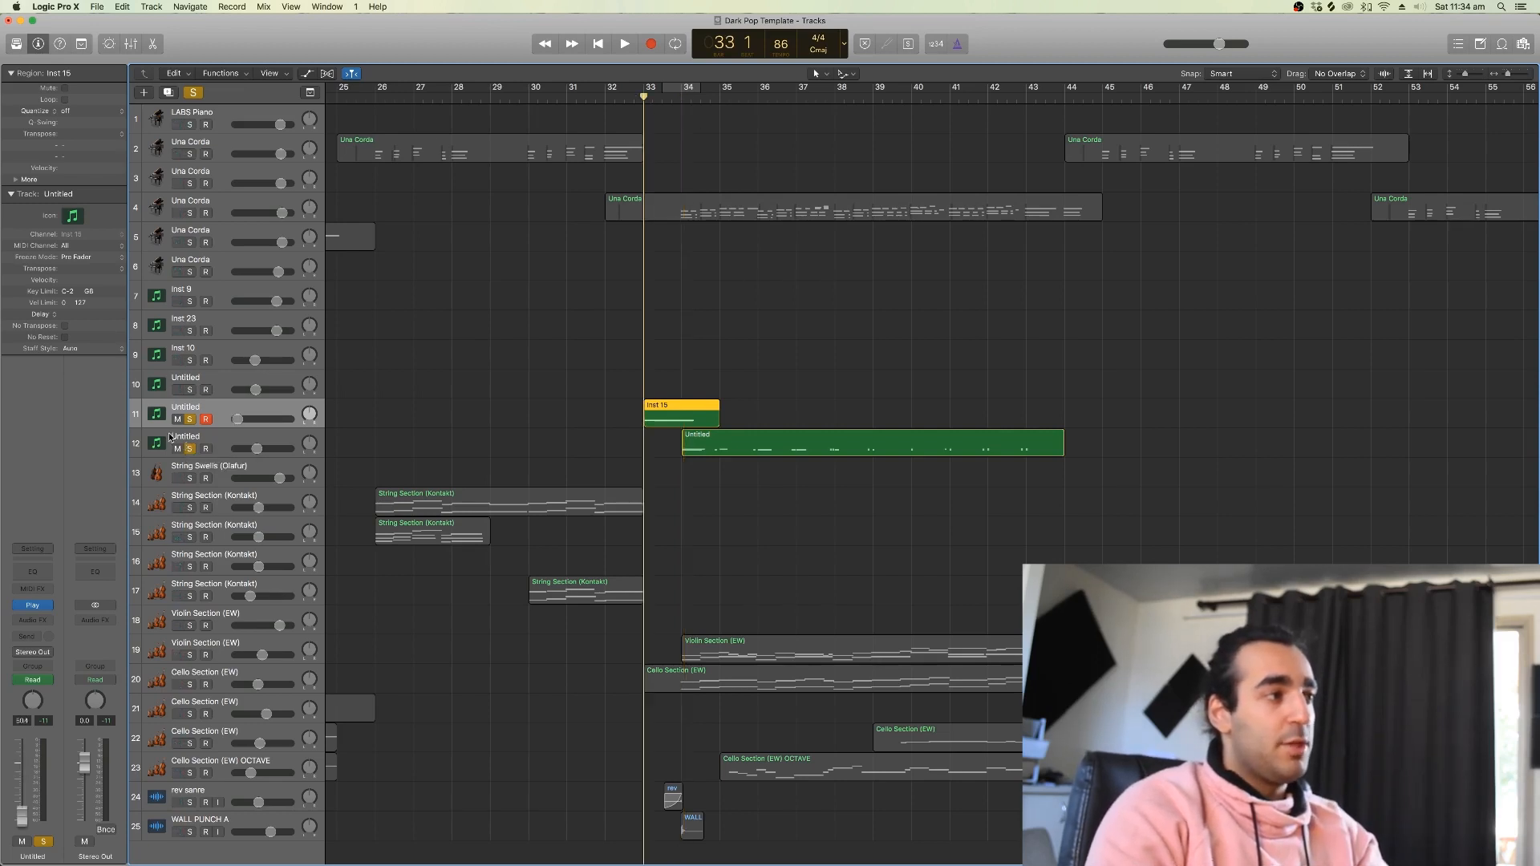
pyautogui.click(190, 449)
# - Solo the rev sanre audio track, play it from bar 33, and unsolo it
pyautogui.click(190, 803)
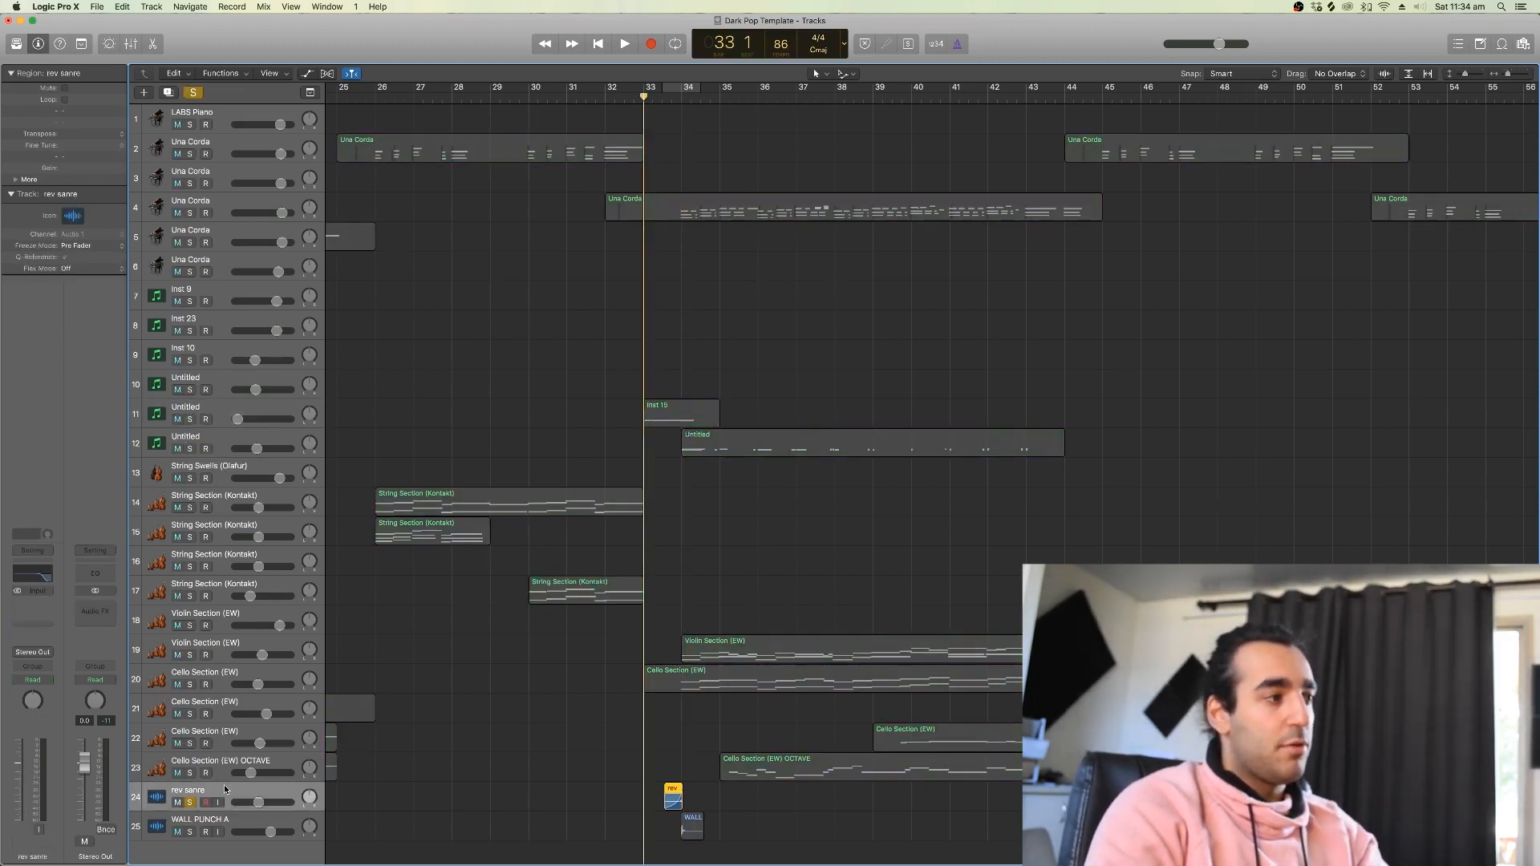
pyautogui.press('space')
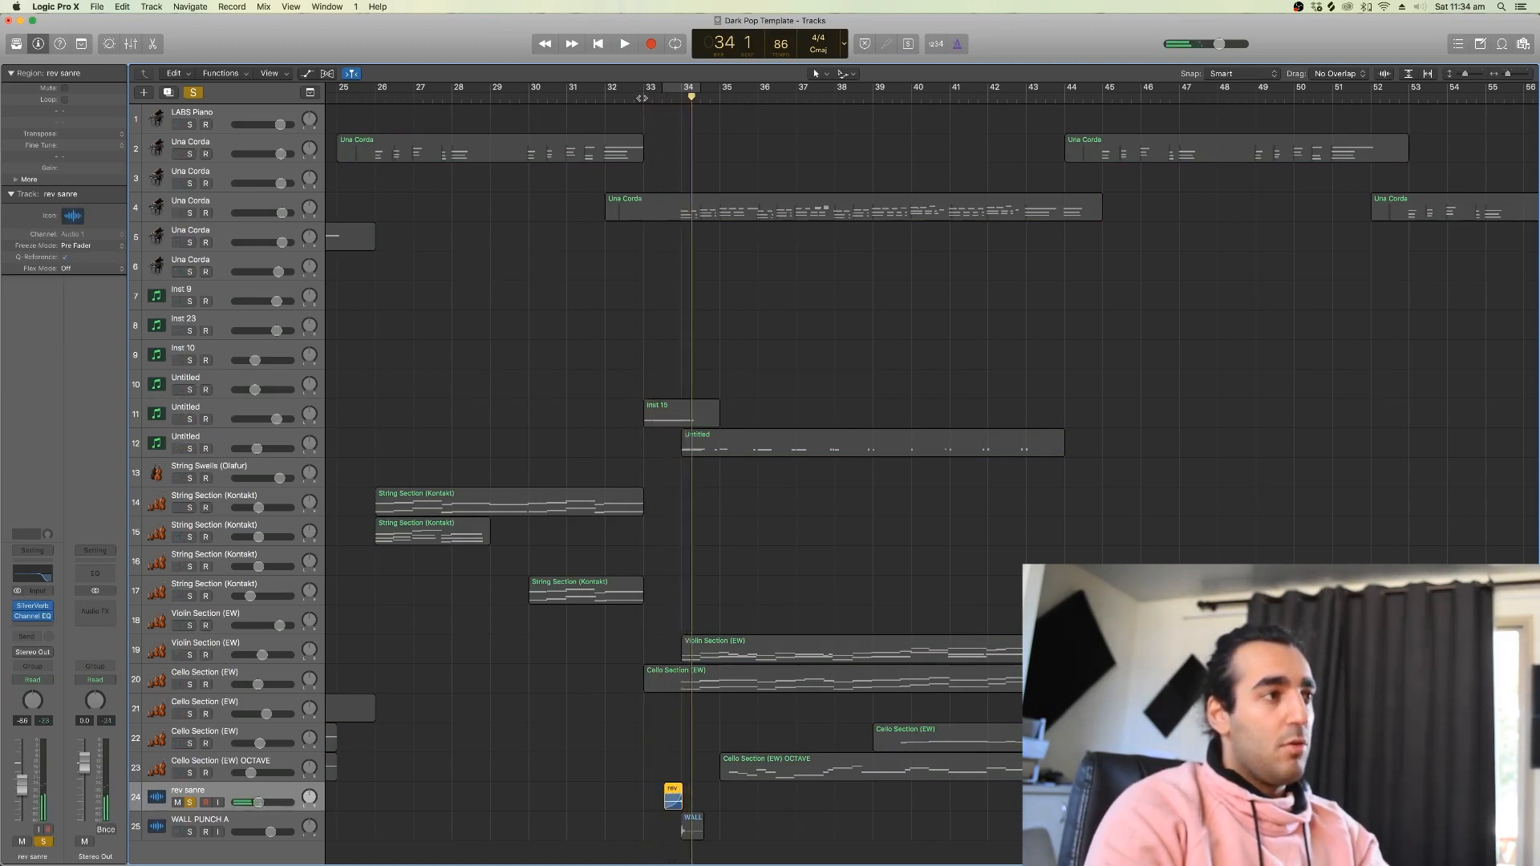
pyautogui.press('space')
pyautogui.click(190, 802)
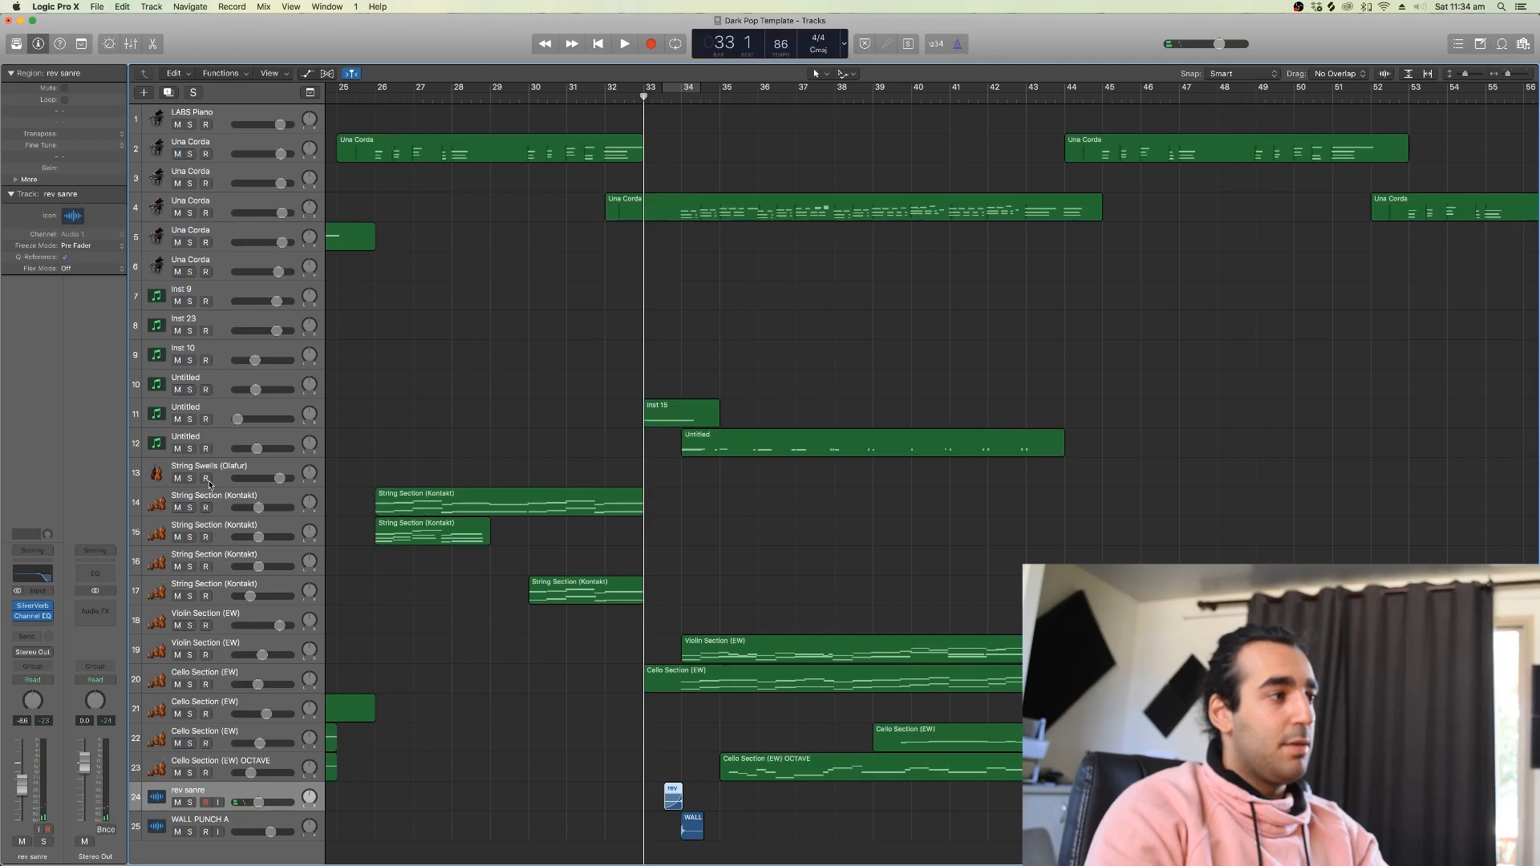
# - Mute Untitled track 11 and play the arrangement from just before bar 33
pyautogui.click(178, 419)
pyautogui.press('space')
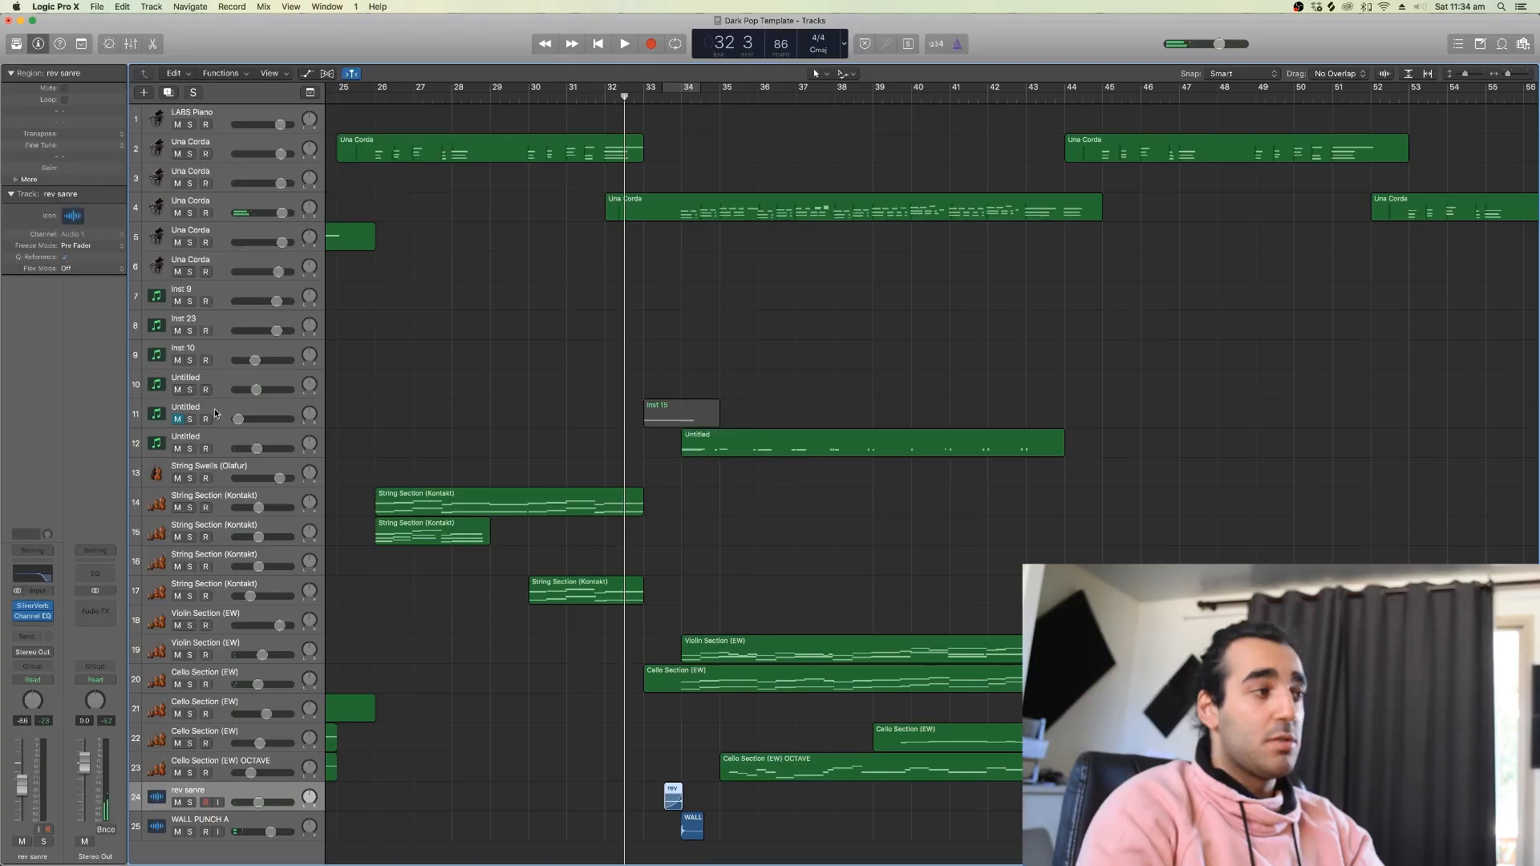
# - Solo Untitled track 12 together with Una Corda track 4, play them from bar 33 beat 3, and select the Untitled region
pyautogui.press('s')
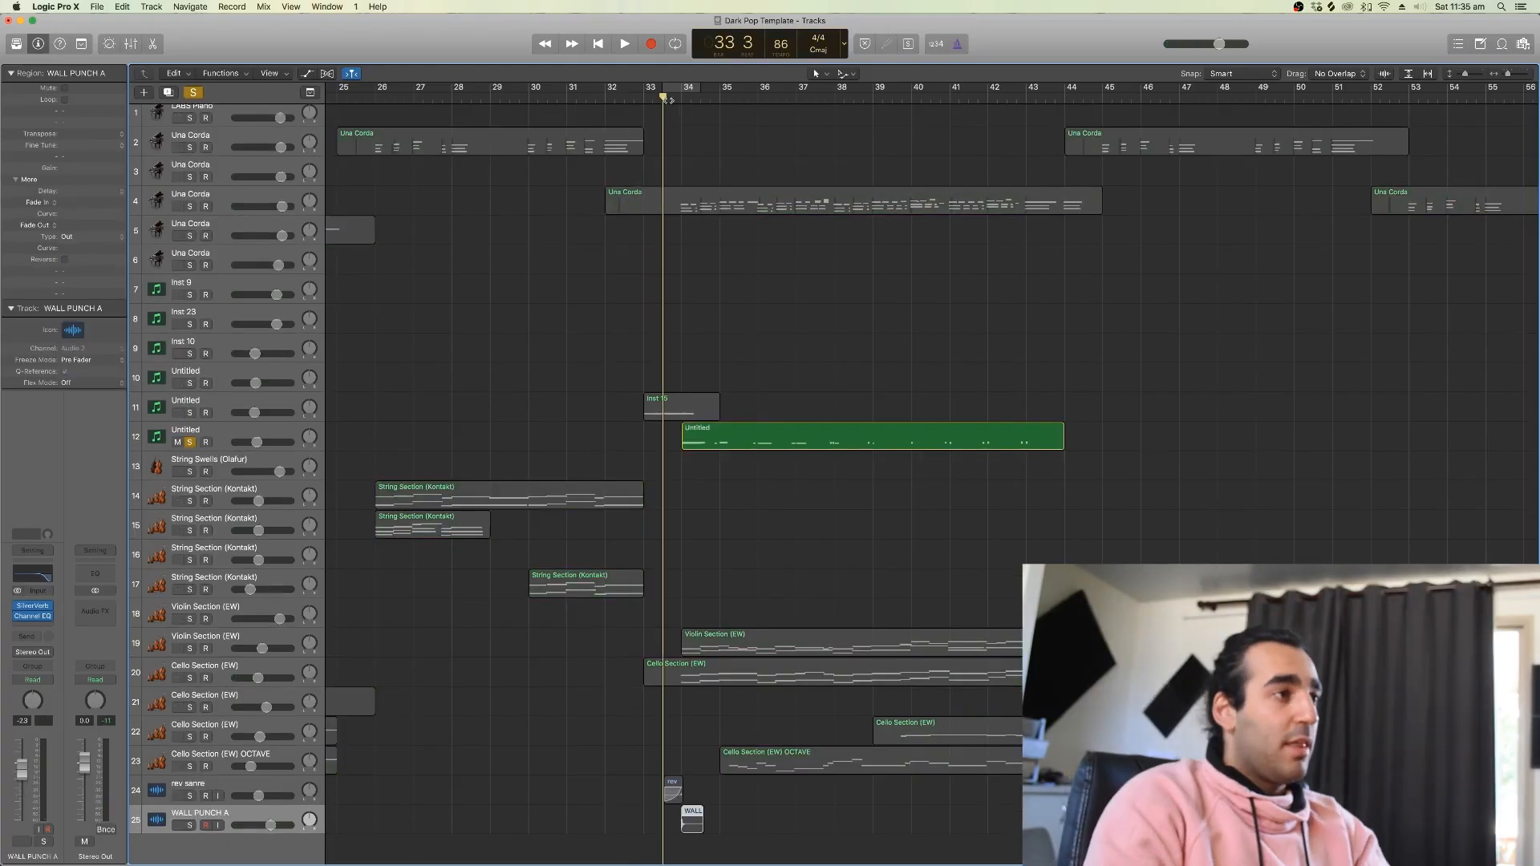
pyautogui.click(189, 206)
pyautogui.press('space')
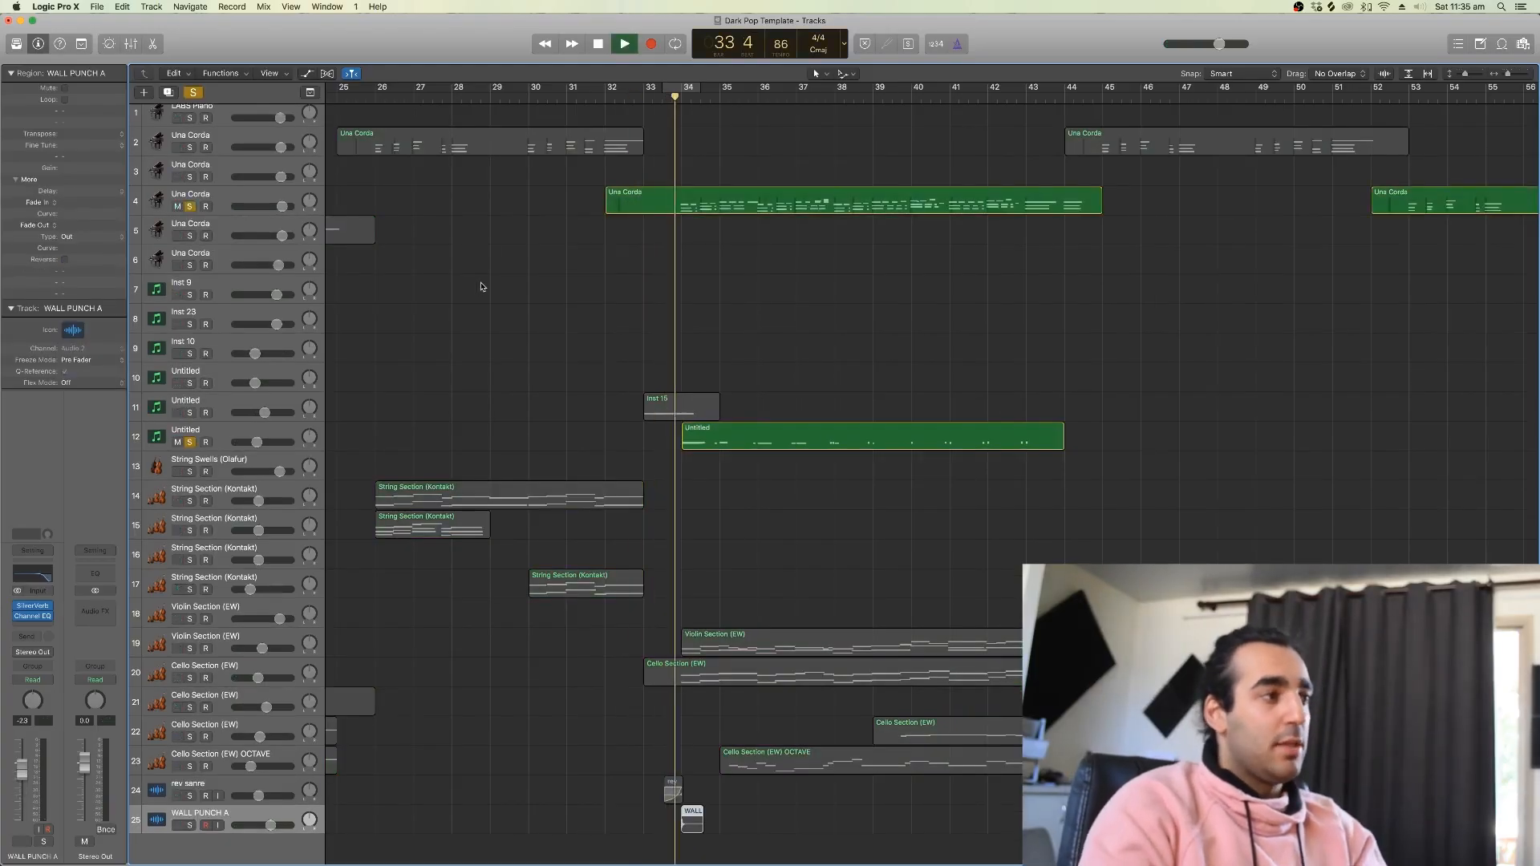
pyautogui.click(725, 441)
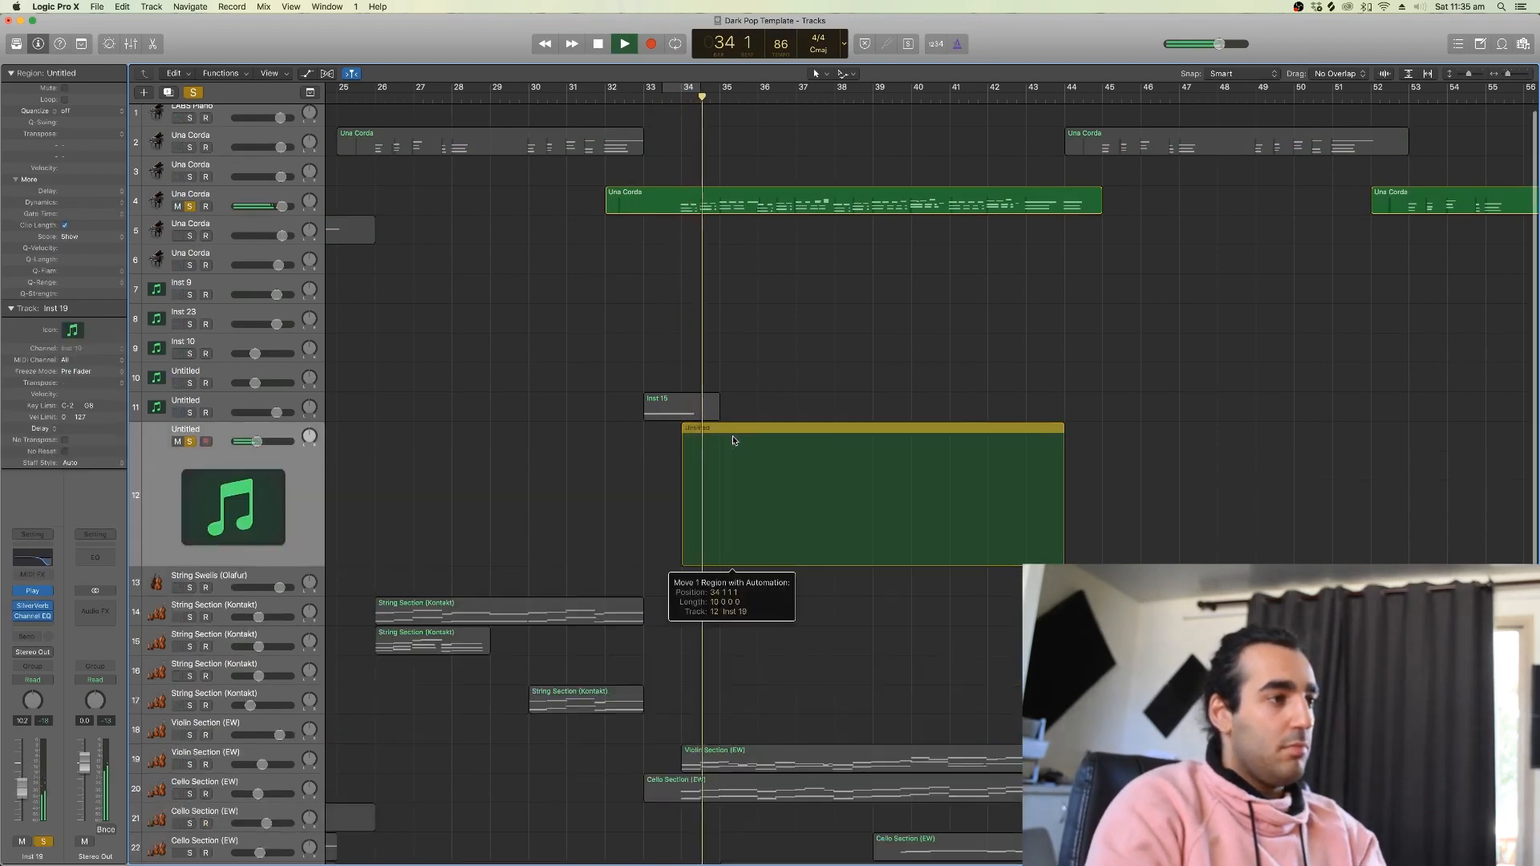
pyautogui.doubleClick(733, 436)
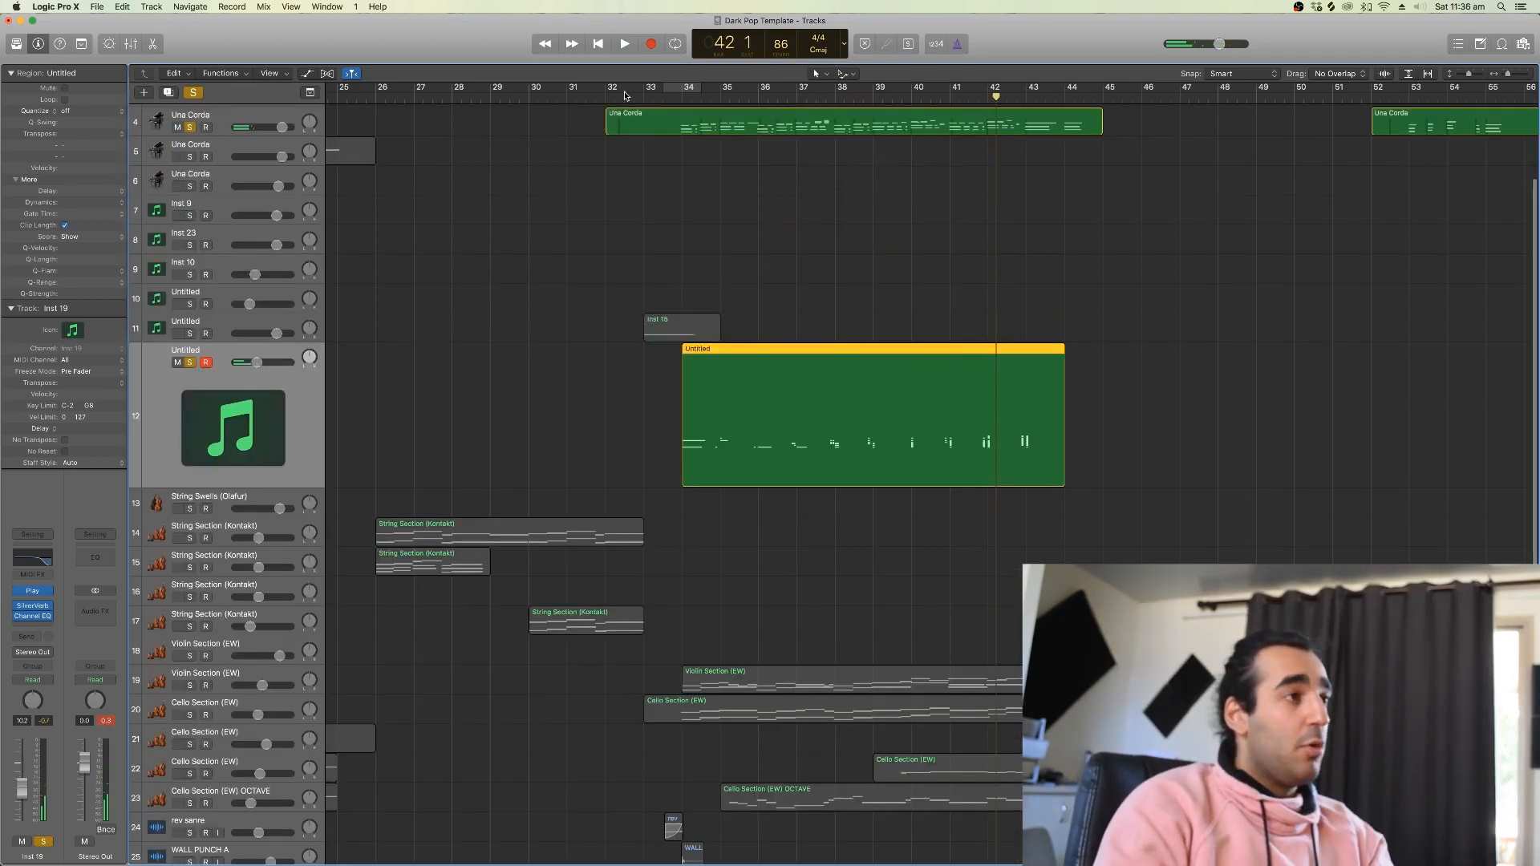
# - Clear the solos on Untitled tracks 11 and 12, and play the soloed WALL PUNCH A sound from bar 33 beat 3
pyautogui.click(189, 334)
pyautogui.scroll(-2, 184, 794)
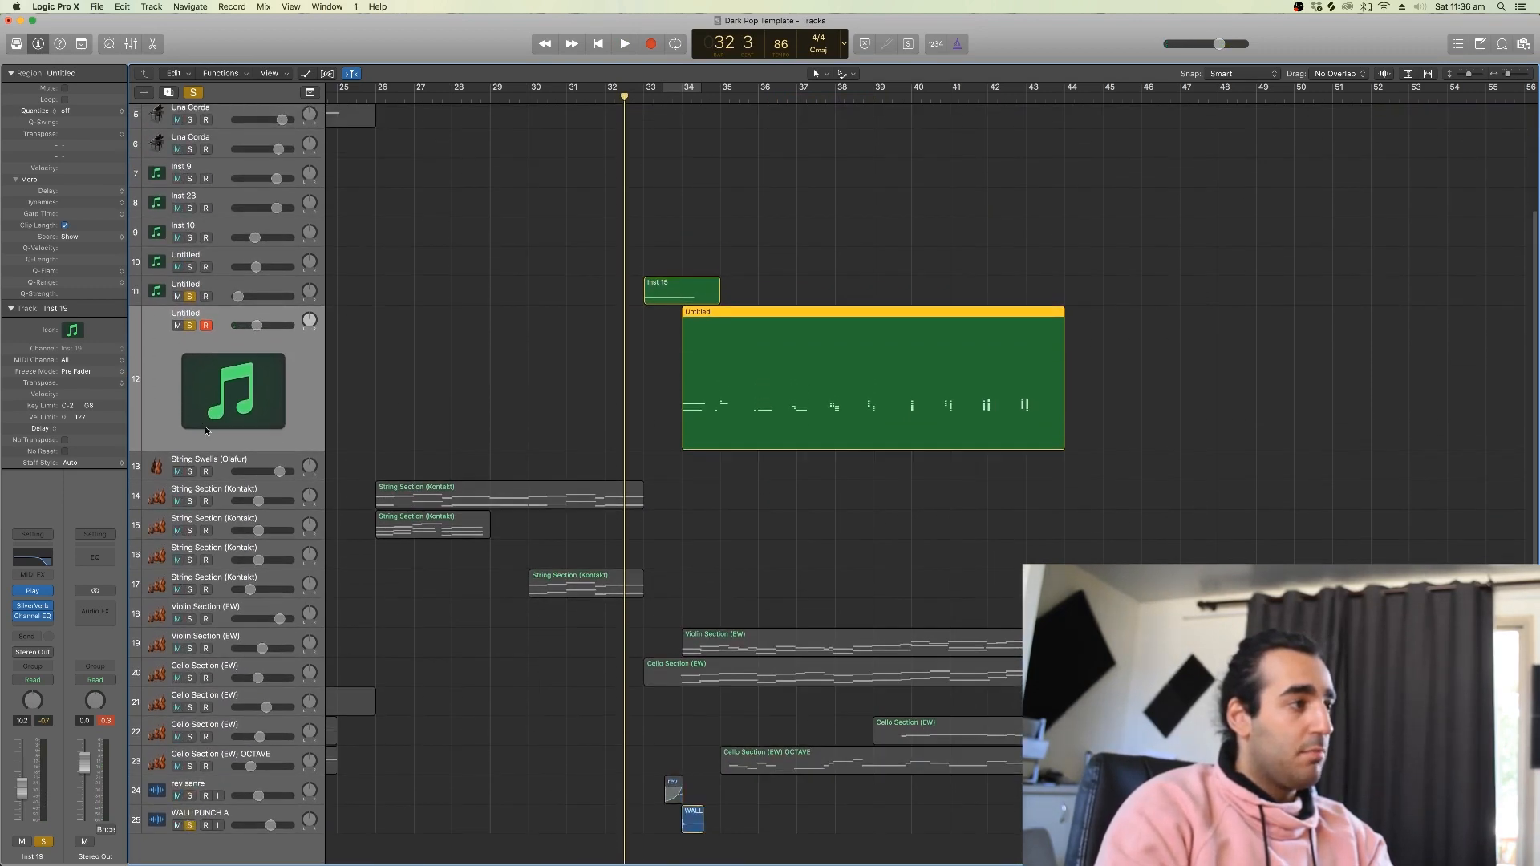
pyautogui.click(189, 326)
pyautogui.click(190, 296)
pyautogui.press('space')
pyautogui.click(665, 98)
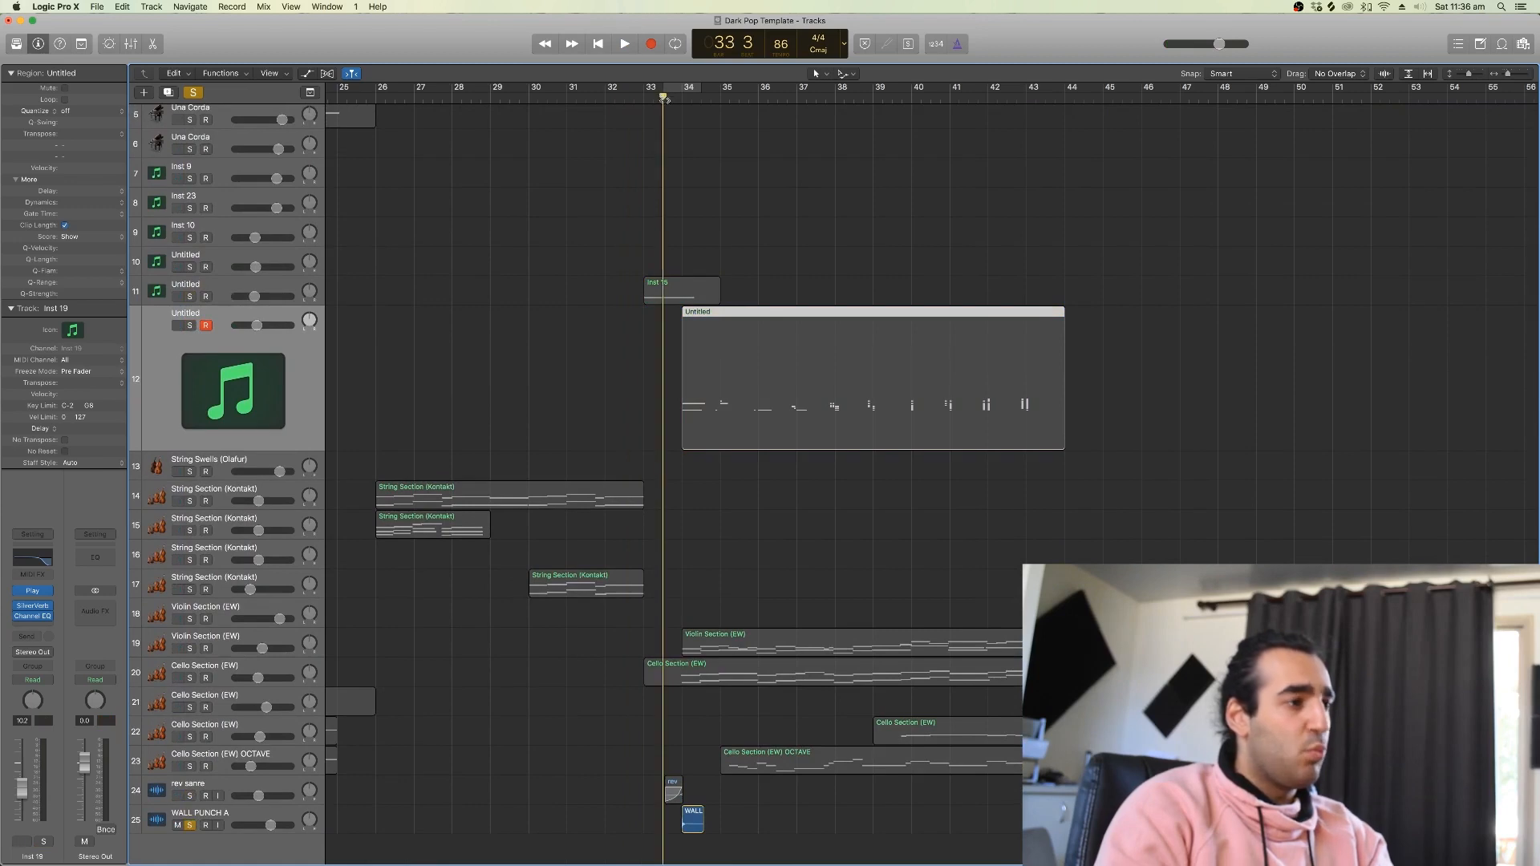
pyautogui.press('space')
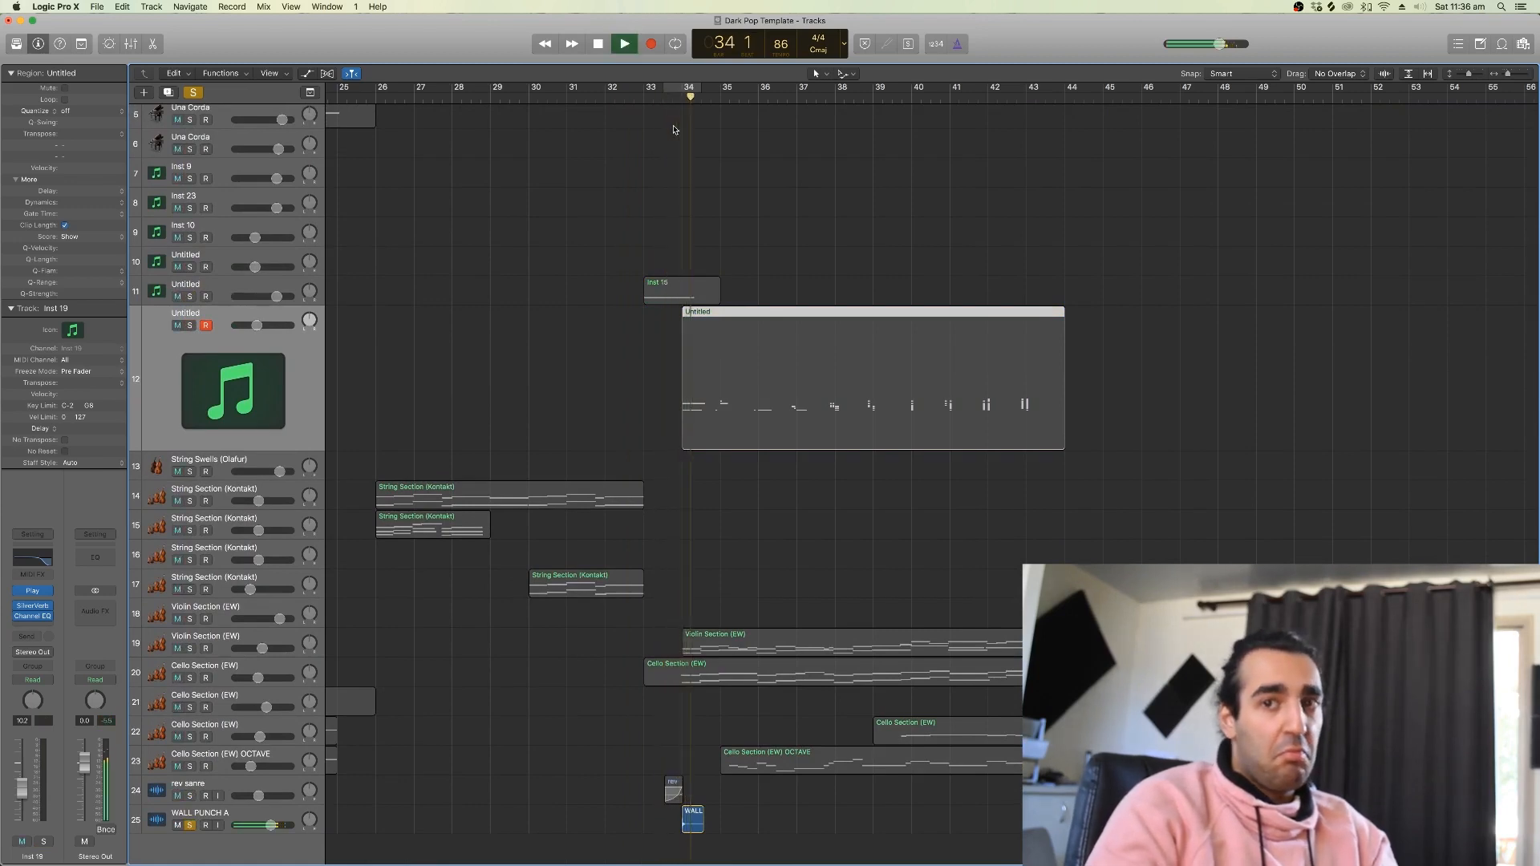
pyautogui.press('space')
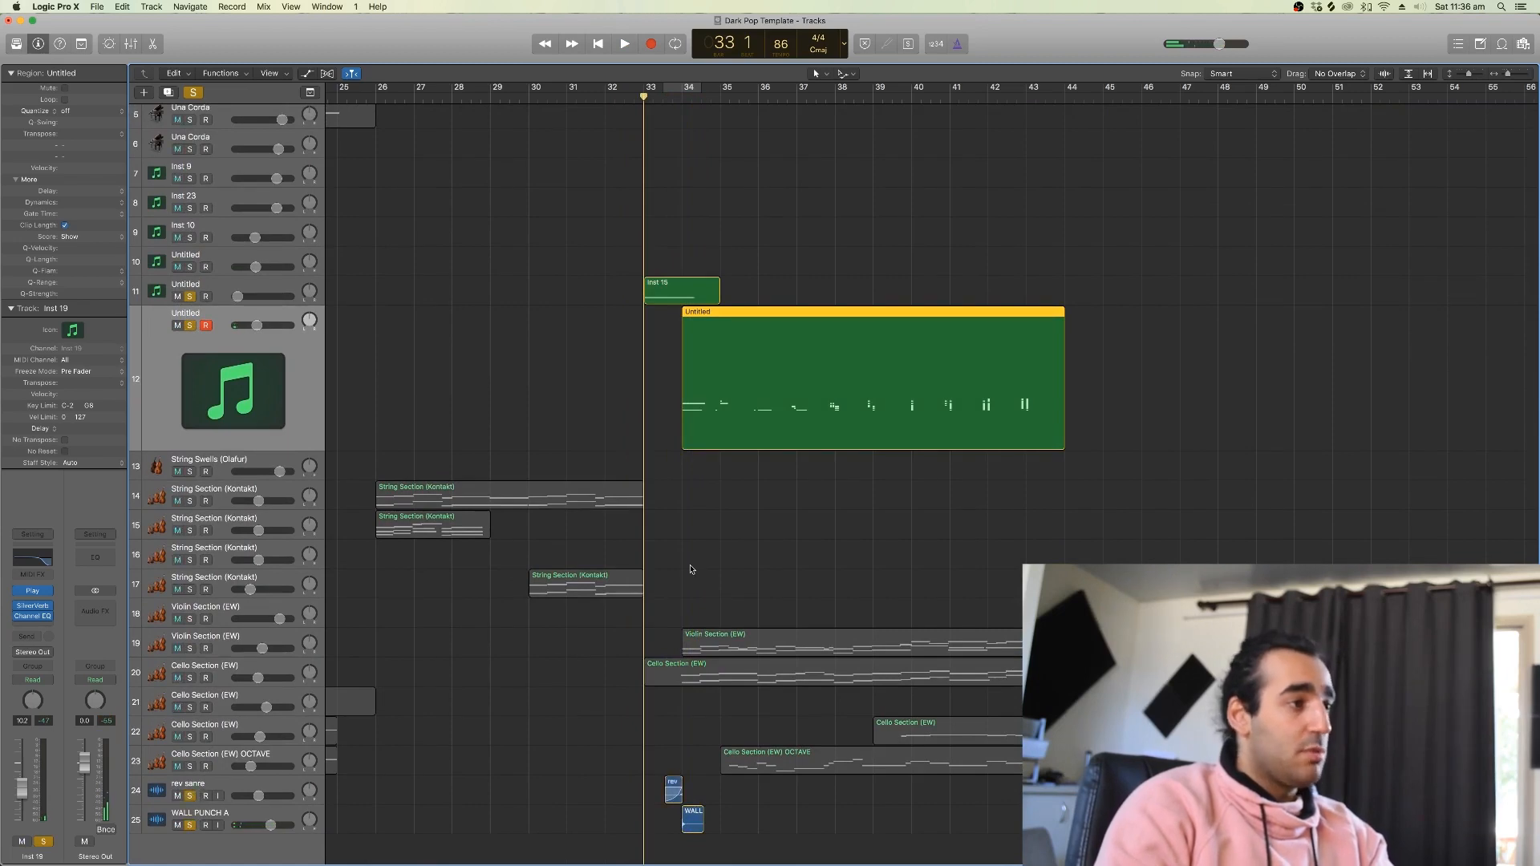
# - Play Untitled tracks 11 and 12, rev sanre and WALL PUNCH A together in solo from bar 33 to bar 36
pyautogui.press('space')
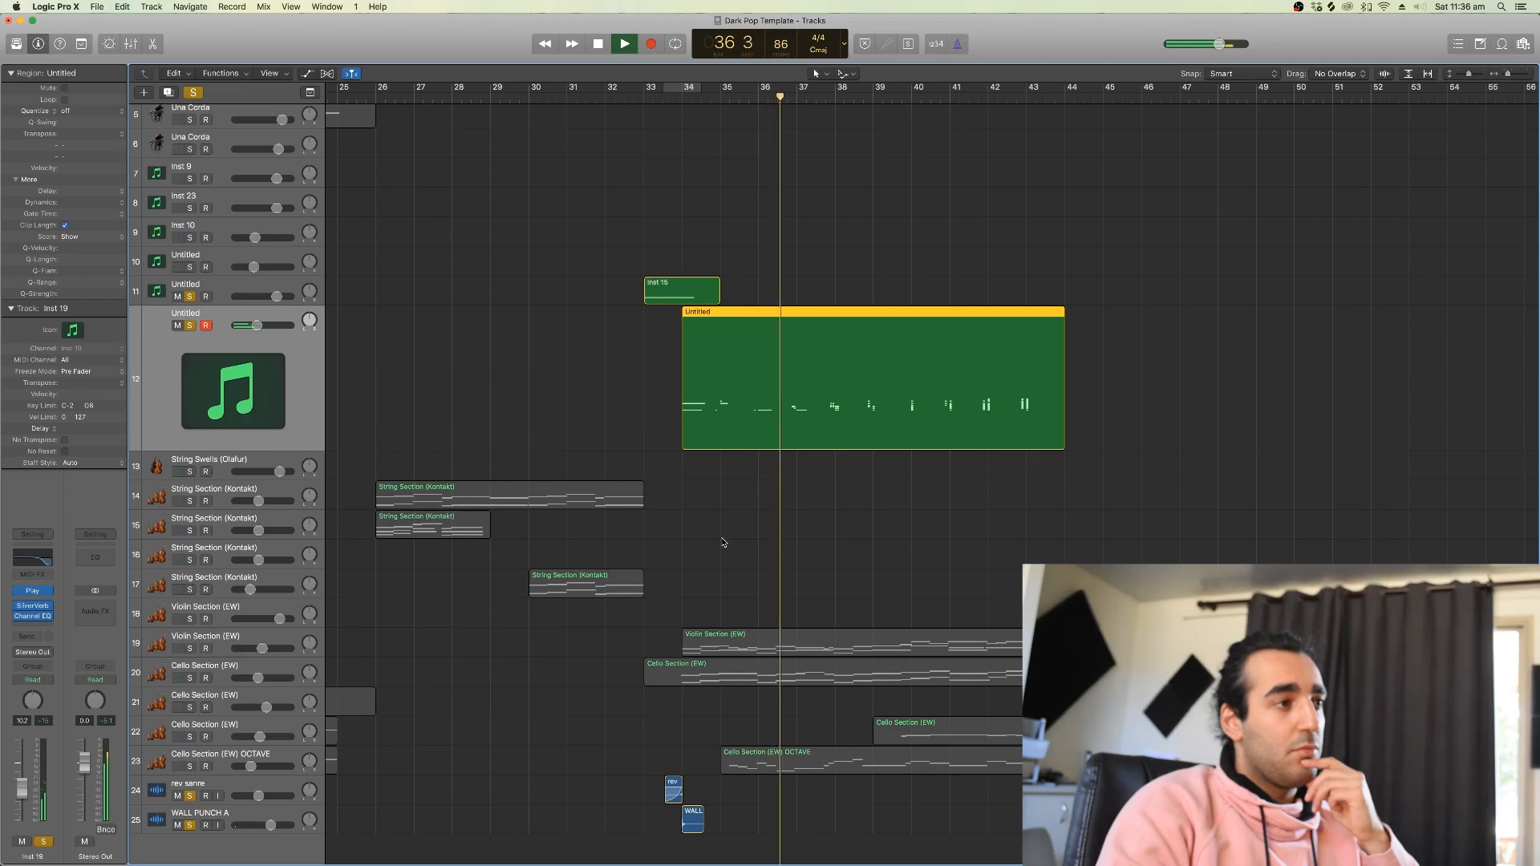
pyautogui.press('space')
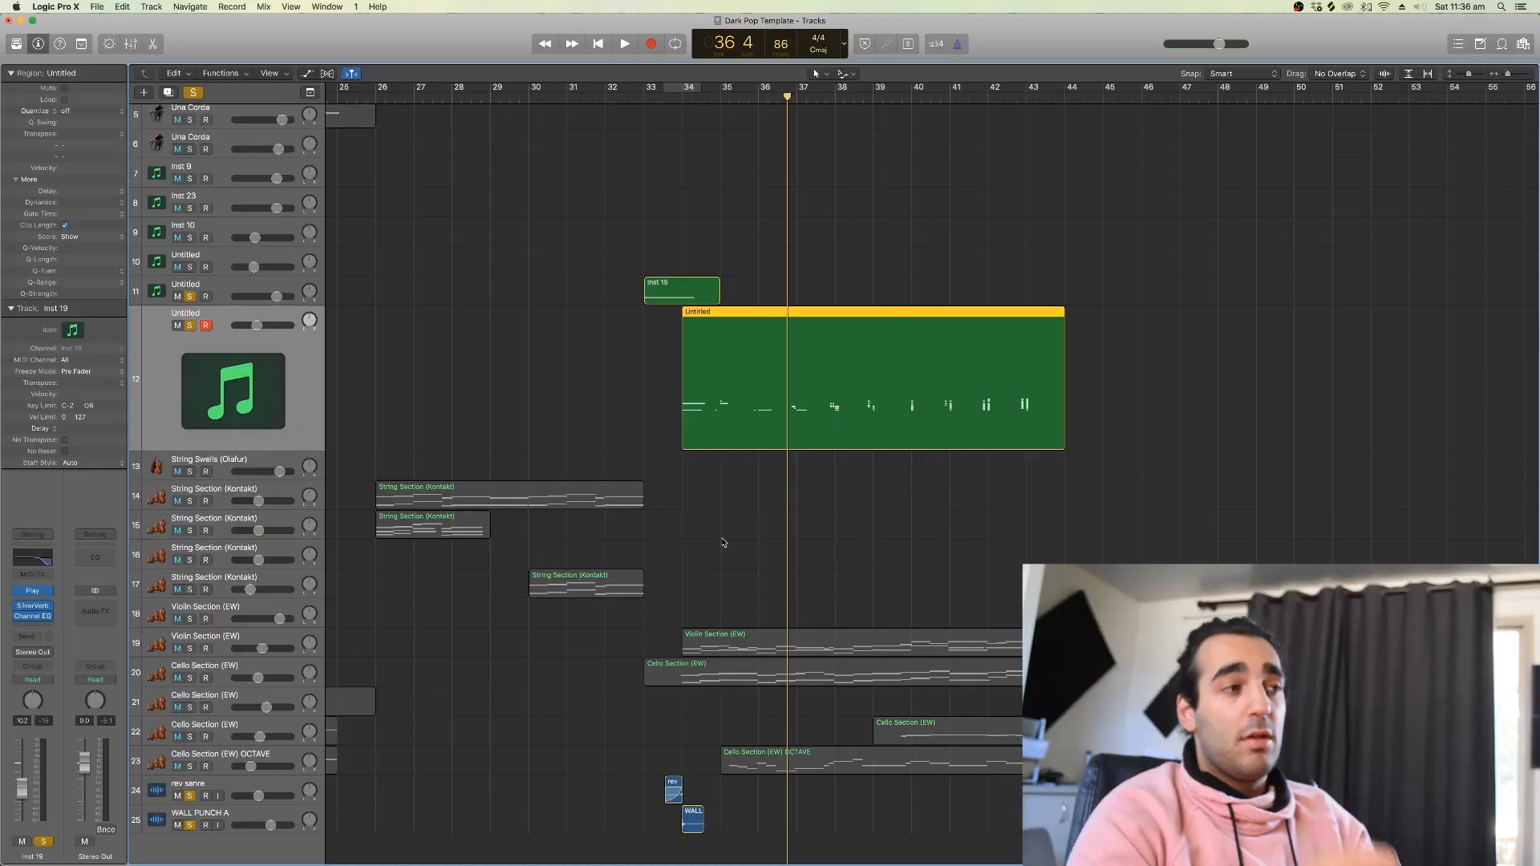
# - Add a Detroit Garage drum kit track below Untitled track 12 and insert a SilverVerb reverb on it
pyautogui.rightClick(213, 380)
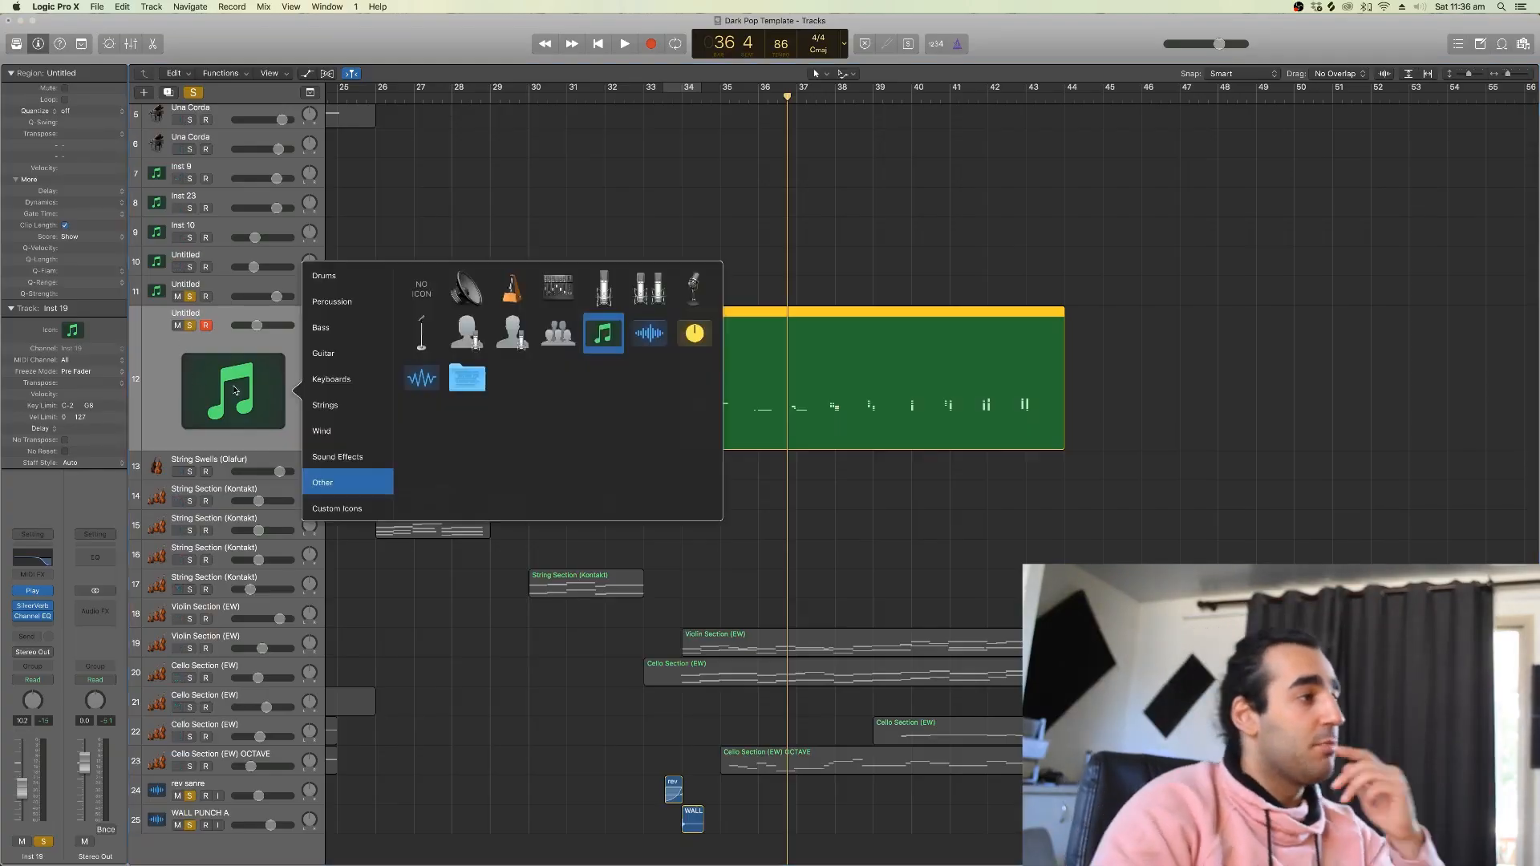
pyautogui.rightClick(163, 330)
pyautogui.click(205, 363)
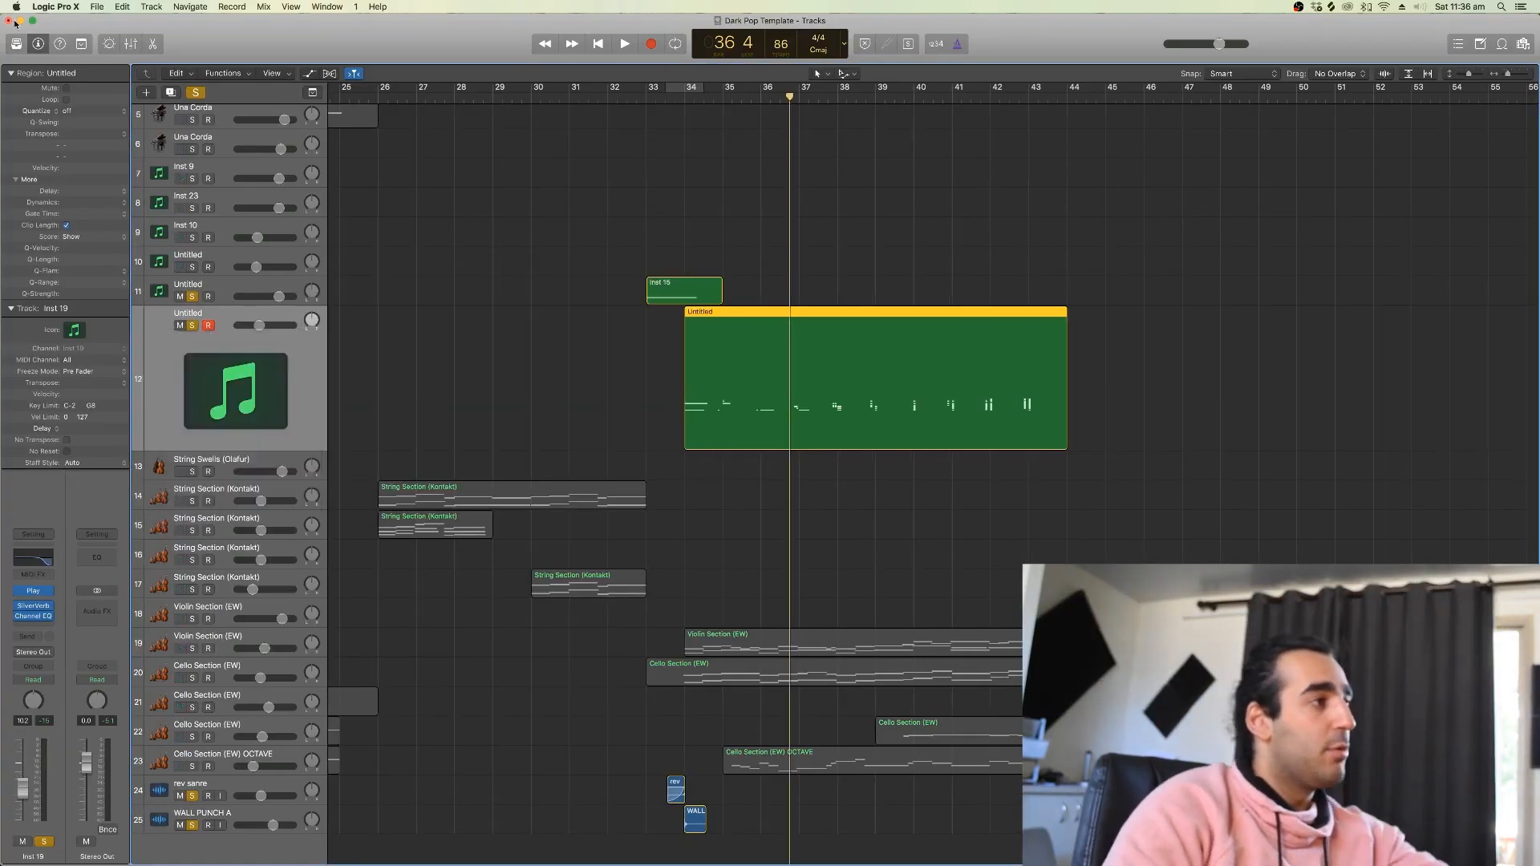
pyautogui.click(267, 619)
pyautogui.moveTo(277, 796)
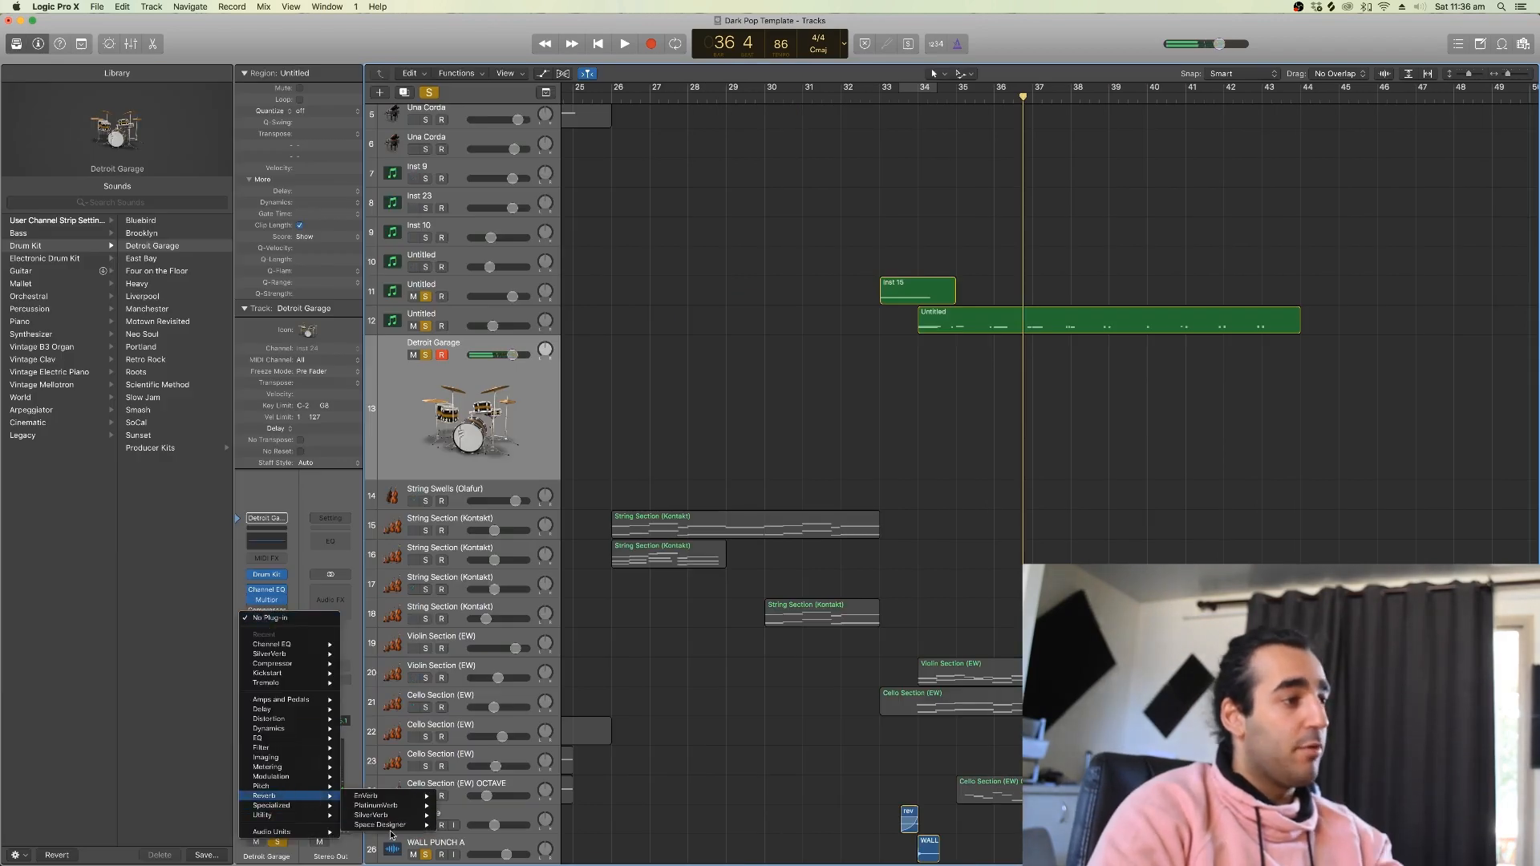
pyautogui.click(482, 816)
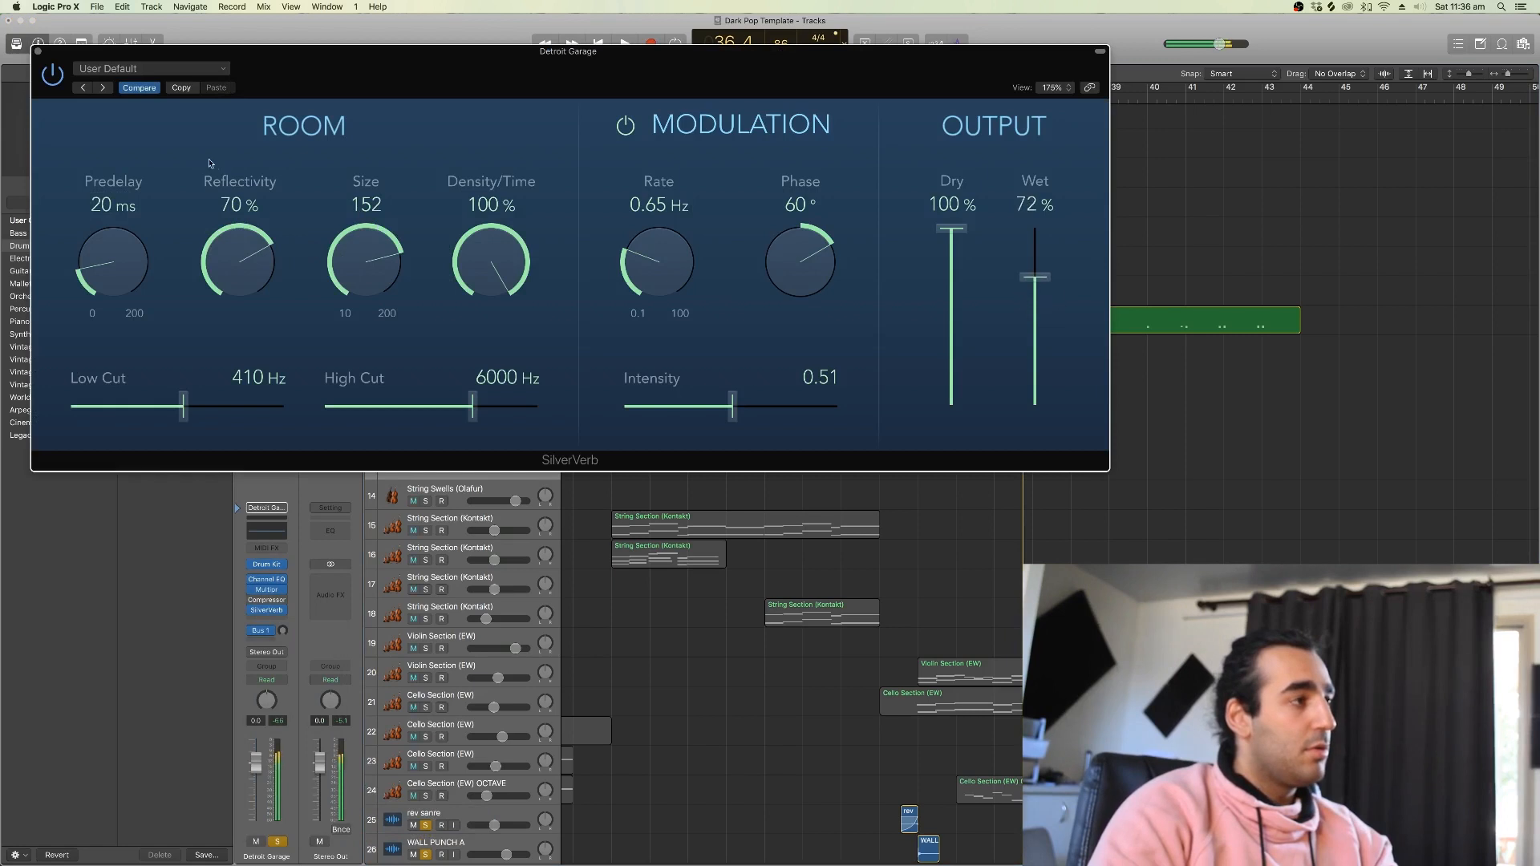
# - Set a high cut at 830 Hz in the drum kit's Channel EQ and 2100 Hz in its SilverVerb, and close both plug-ins
pyautogui.click(276, 530)
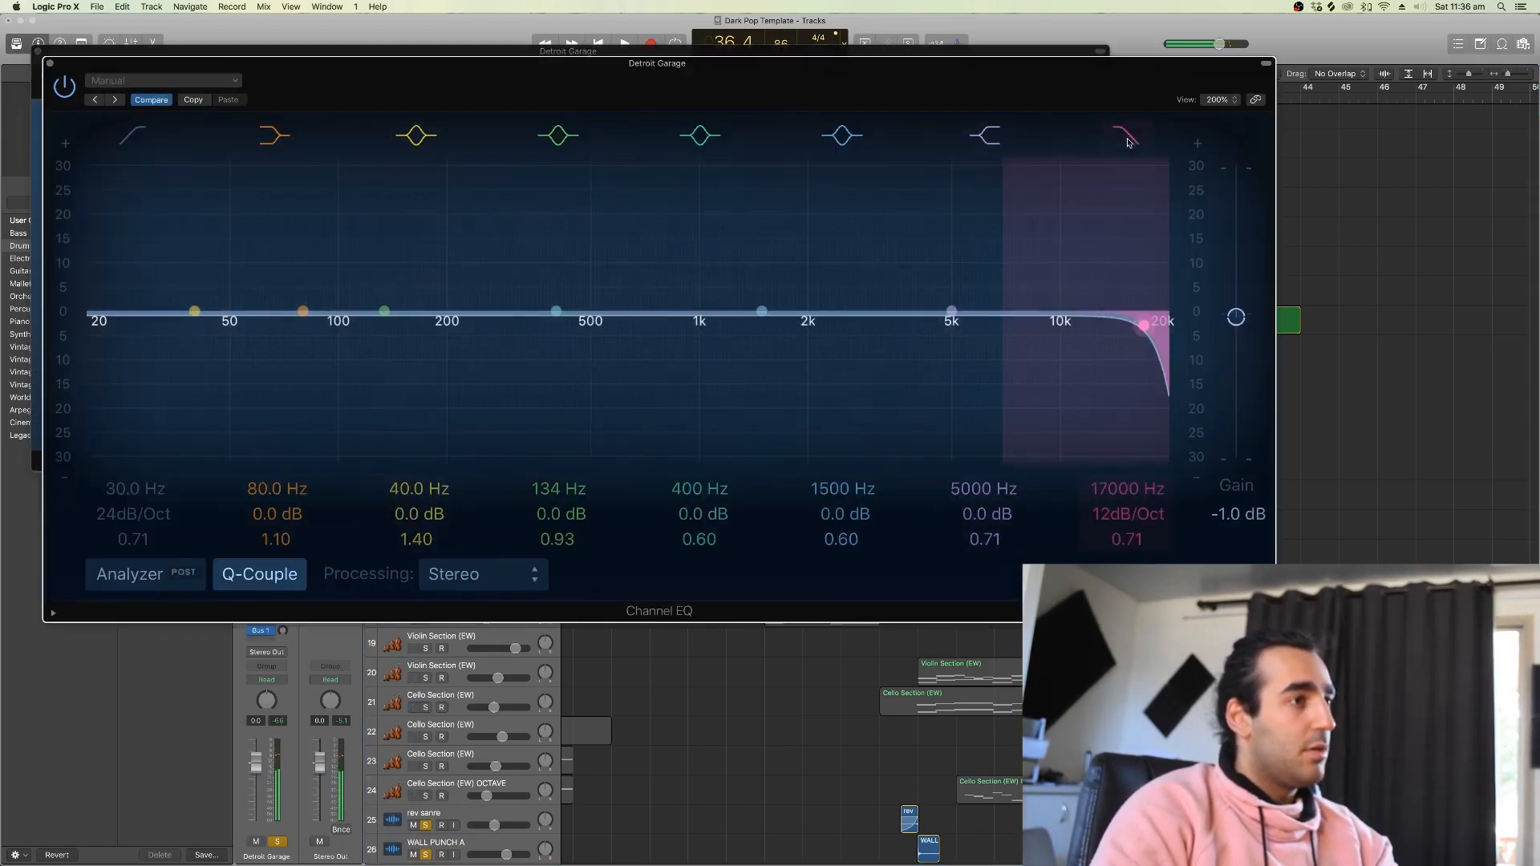
pyautogui.moveTo(1128, 142); pyautogui.dragTo(670, 162)
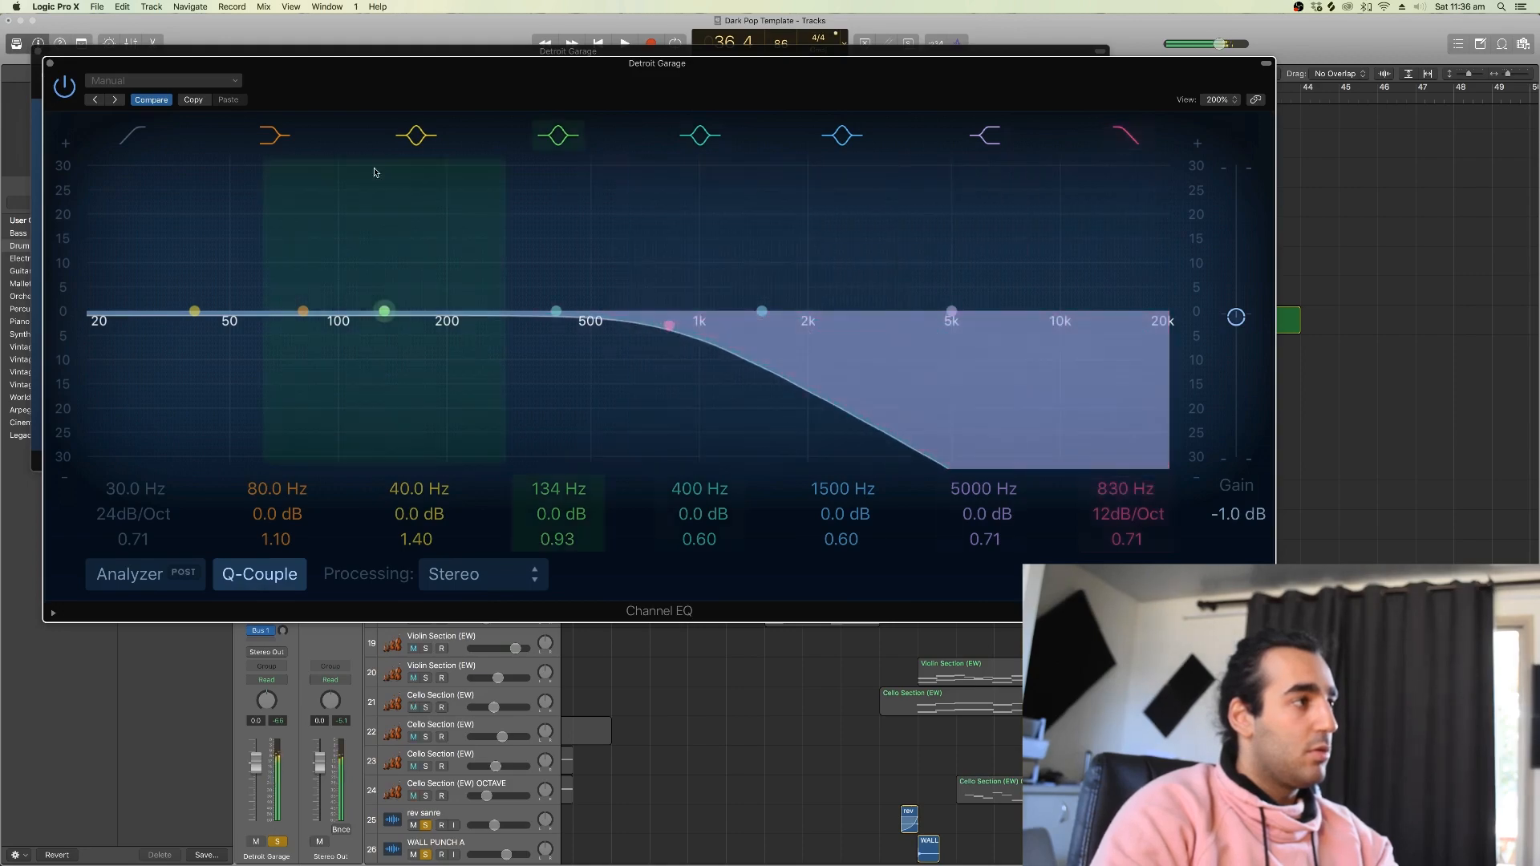
pyautogui.click(50, 63)
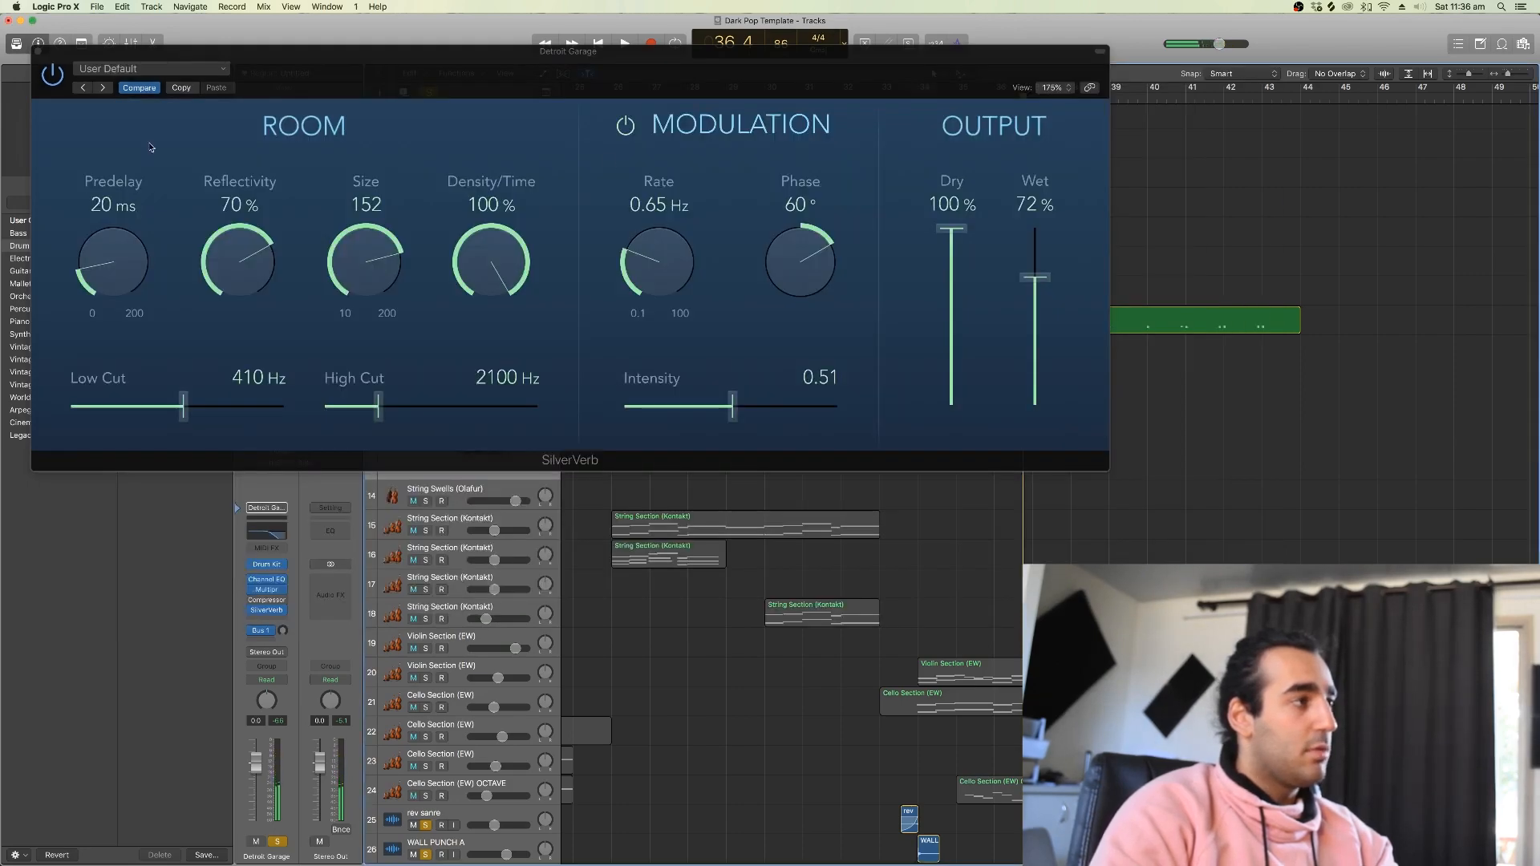
pyautogui.click(38, 51)
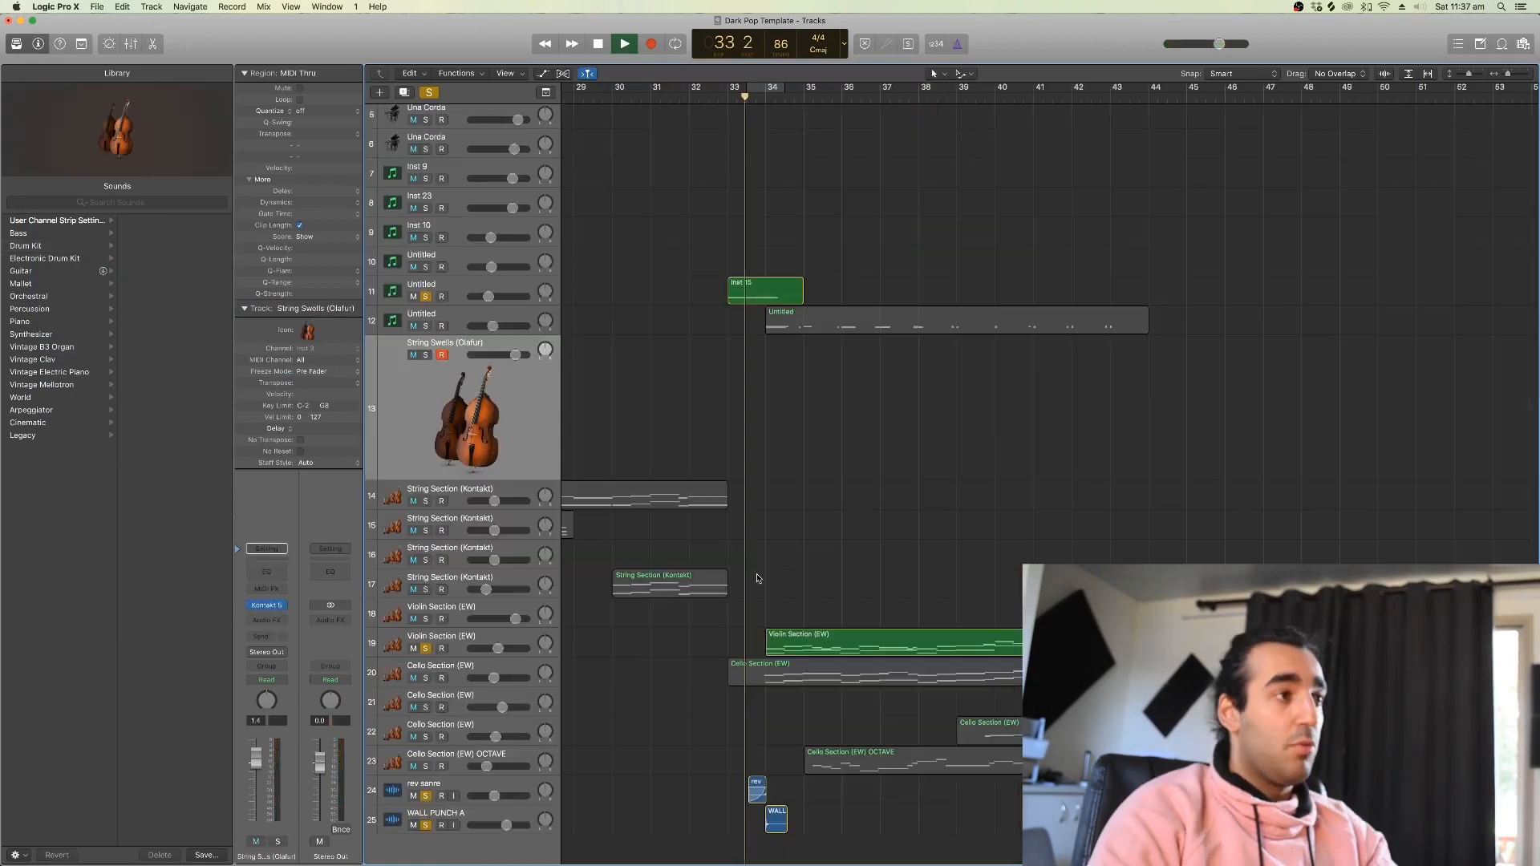
# - Open the Violin Section (EW) region of track 19 in the piano roll and play it soloed from bar 33 to bar 35
pyautogui.press('space')
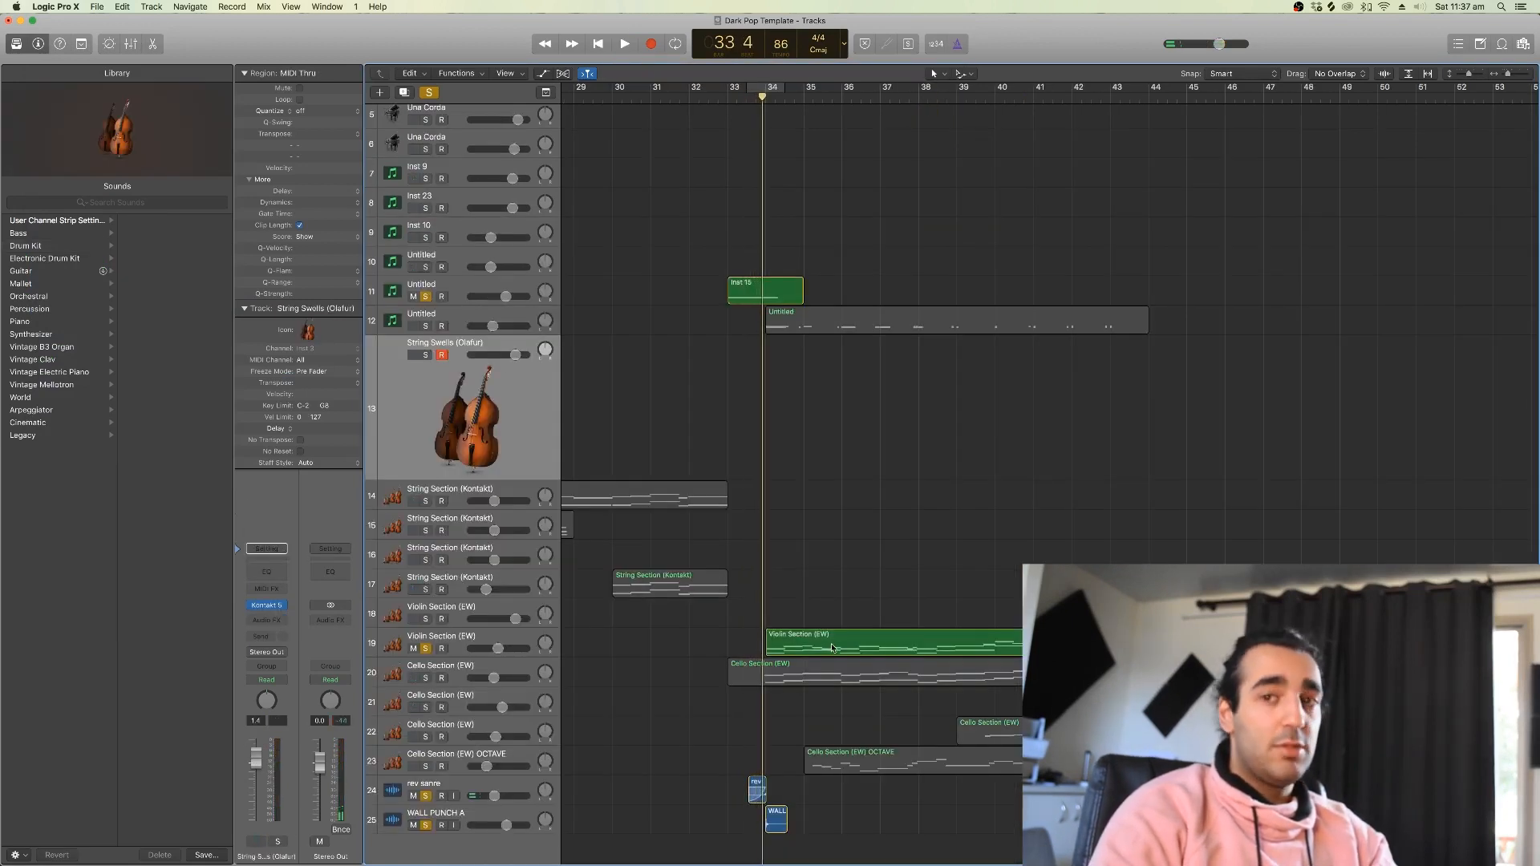
pyautogui.doubleClick(832, 648)
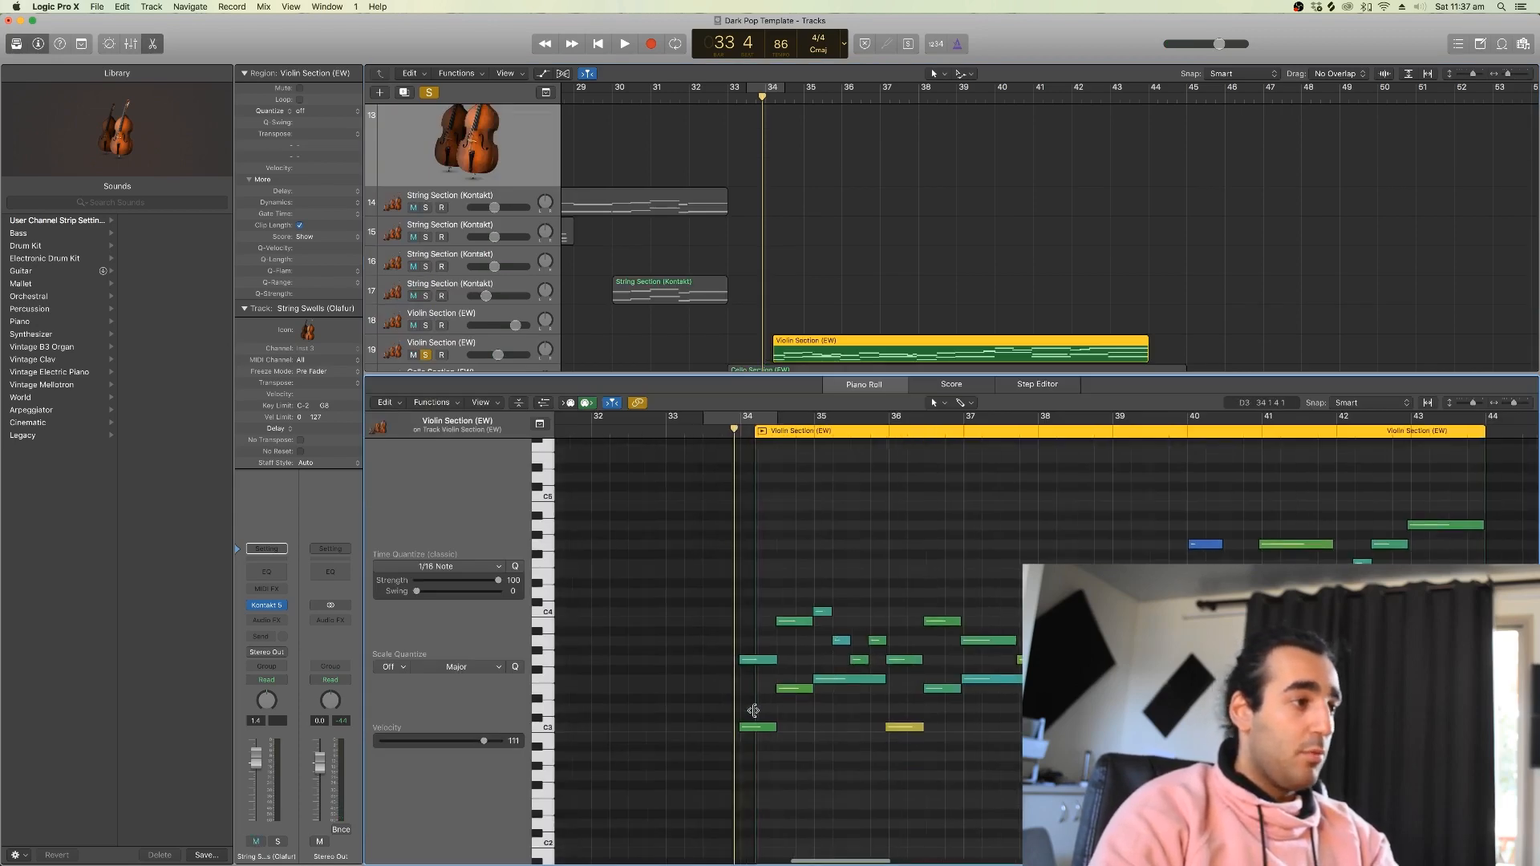
pyautogui.press('space')
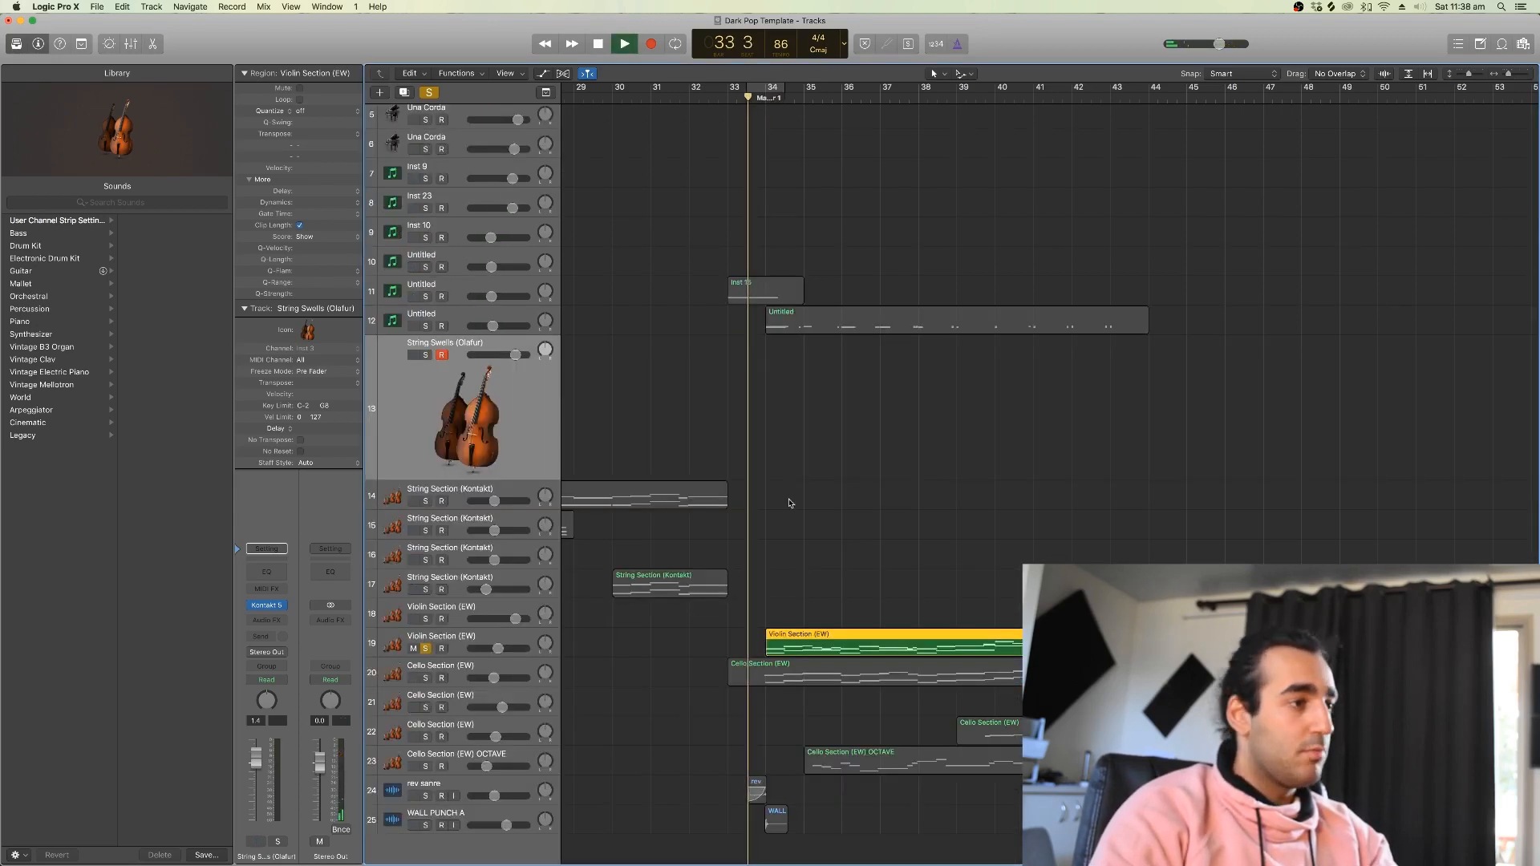
pyautogui.press('e')
pyautogui.press('e')
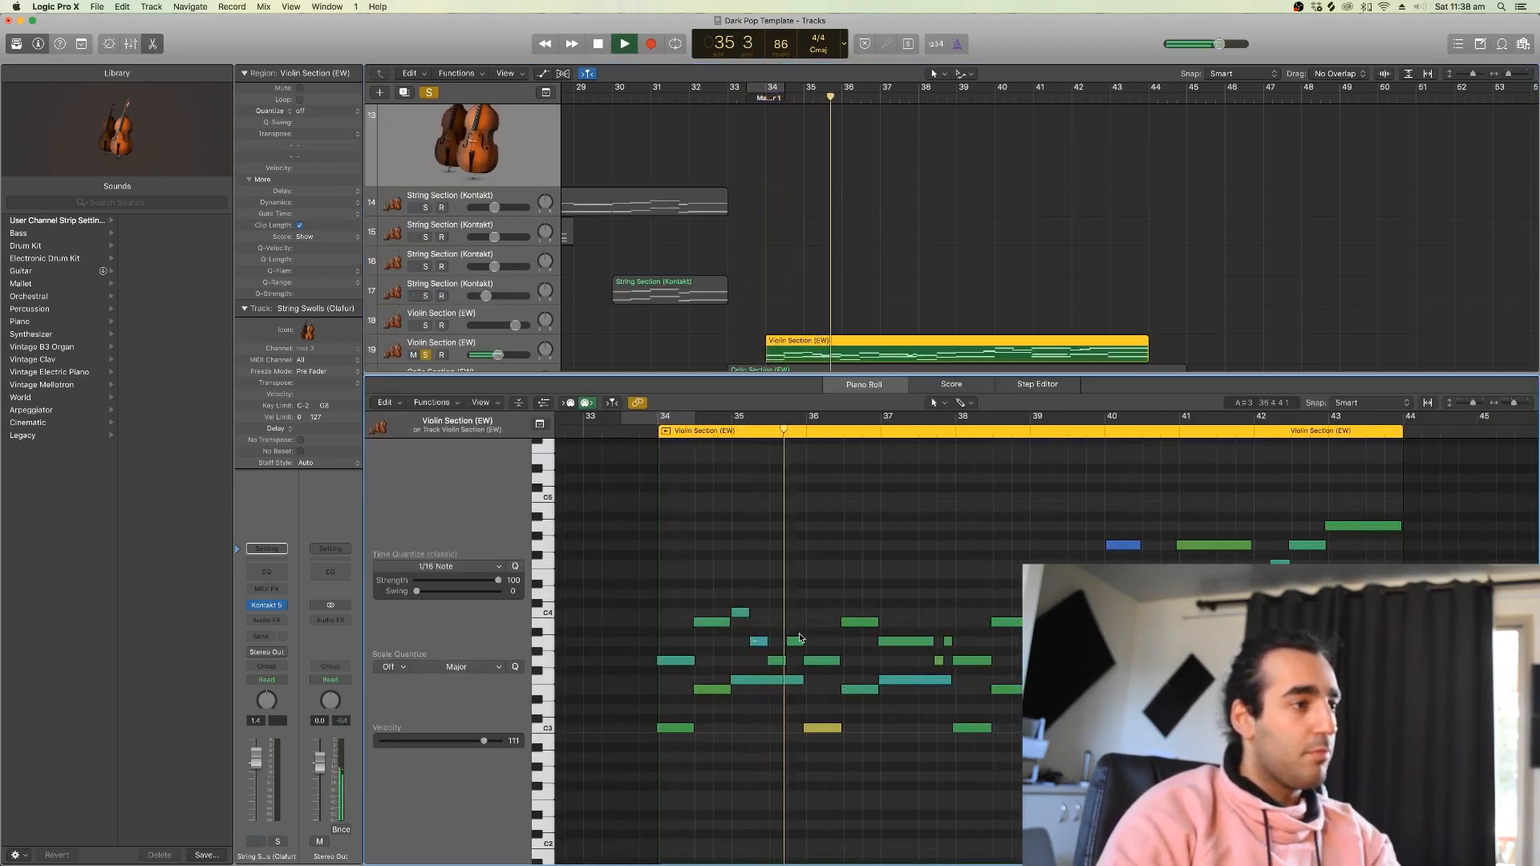
pyautogui.press('space')
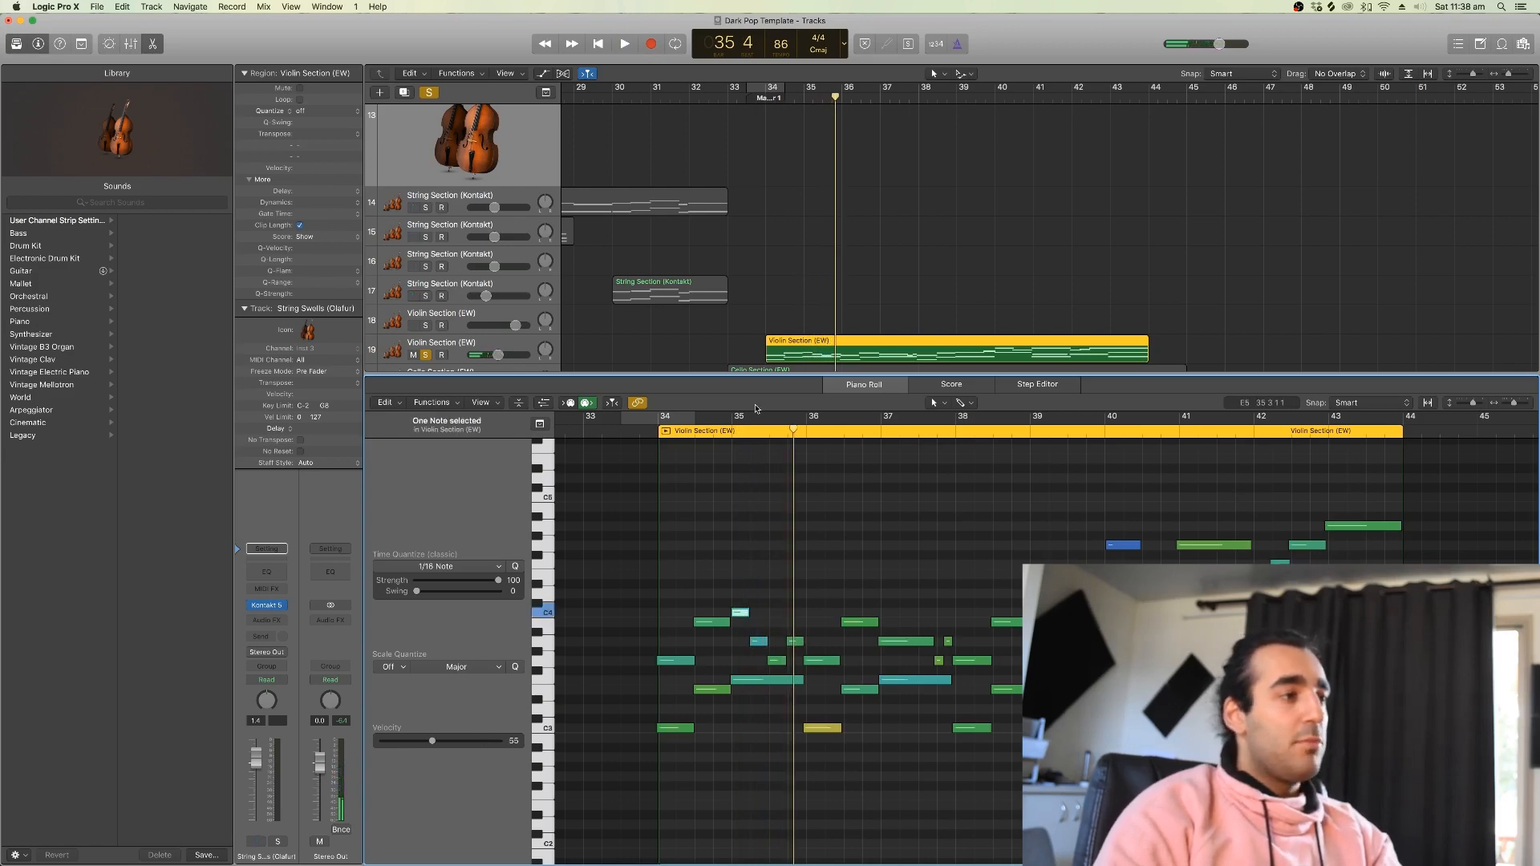
# - Replay the opening violin notes at close range in the piano roll from just before bar 34
pyautogui.moveTo(1514, 402); pyautogui.dragTo(1517, 402)
pyautogui.hscroll(-4, 648, 434)
pyautogui.click(650, 429)
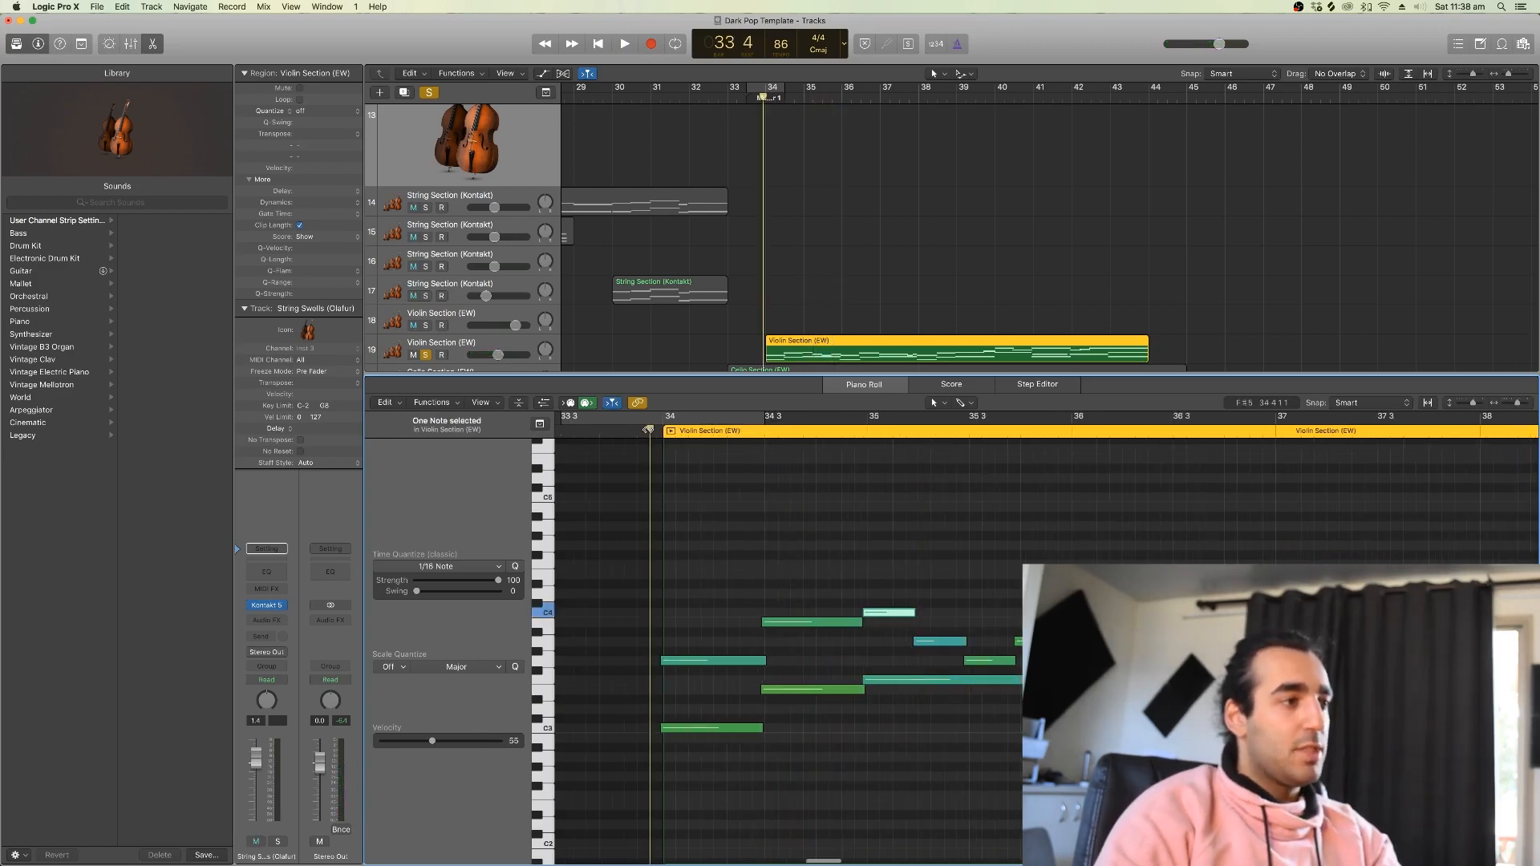
pyautogui.press('space')
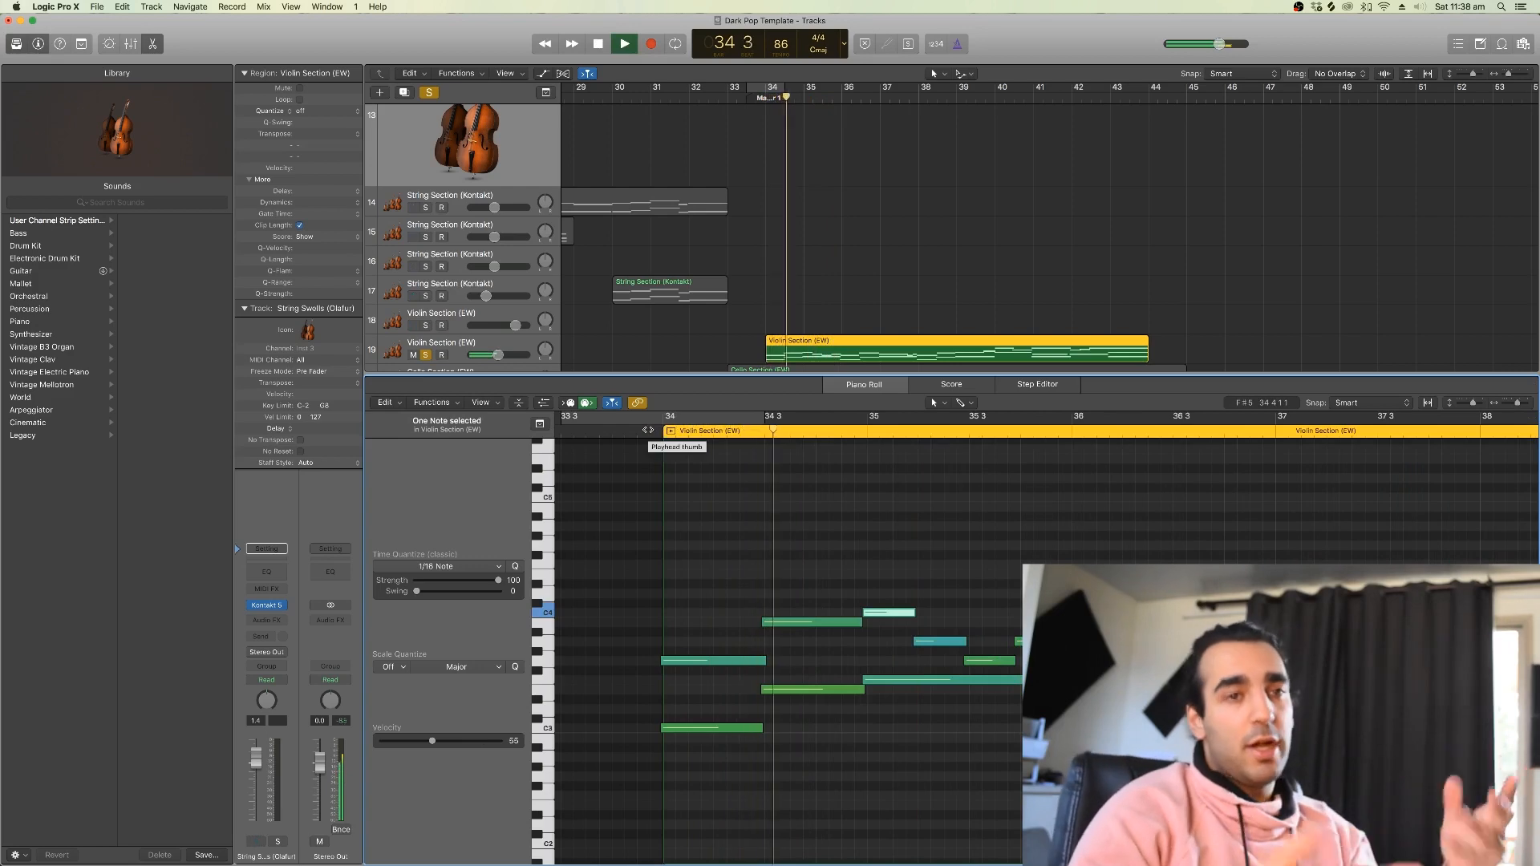
pyautogui.press('space')
# - Play the violin part on through bar 41, following its two voices in the piano roll
pyautogui.moveTo(941, 620); pyautogui.dragTo(1025, 652)
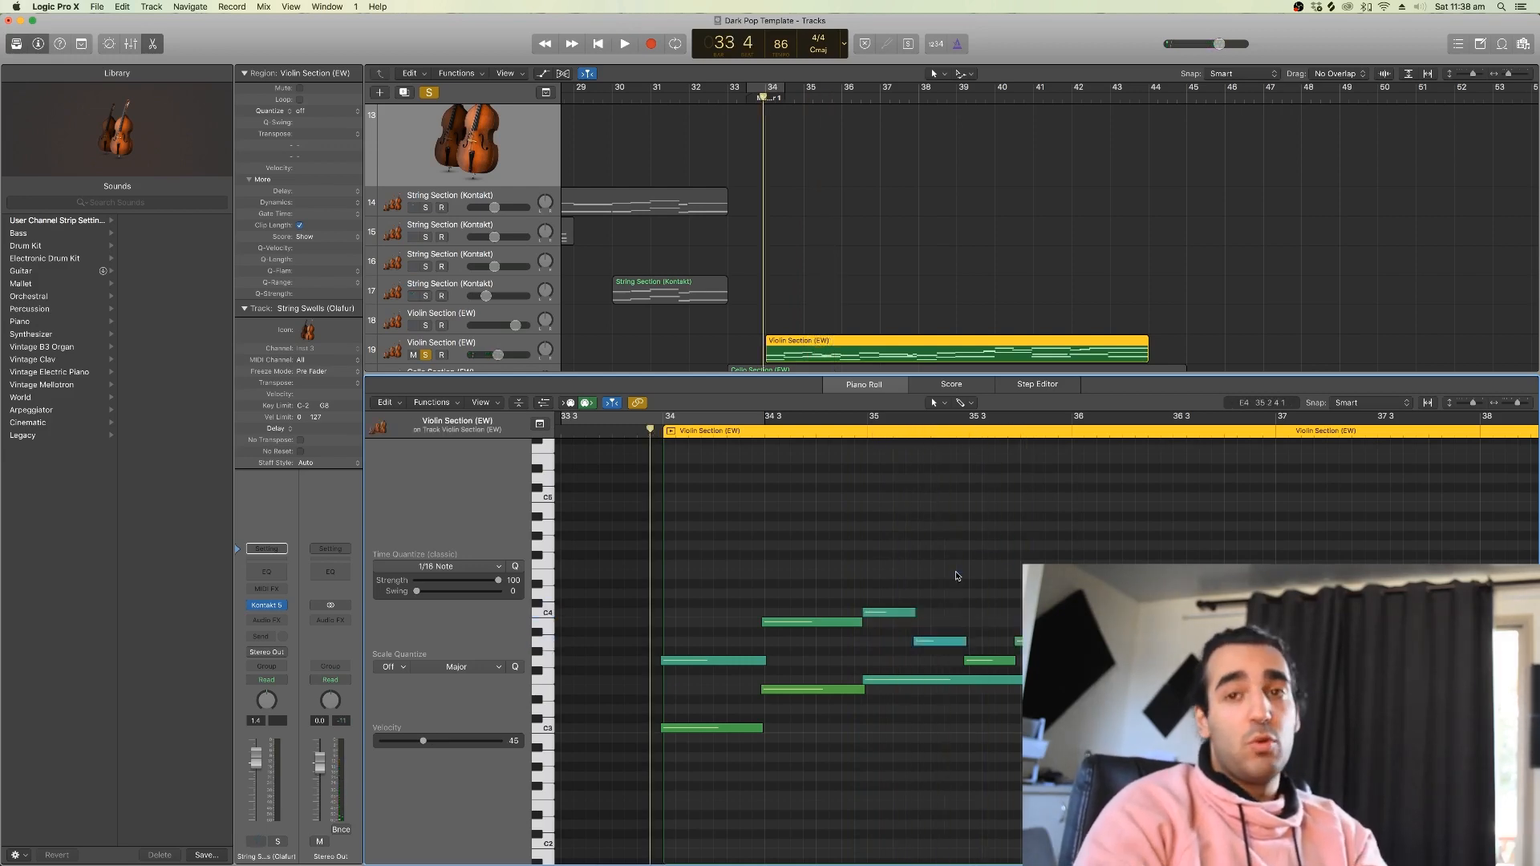
pyautogui.press('space')
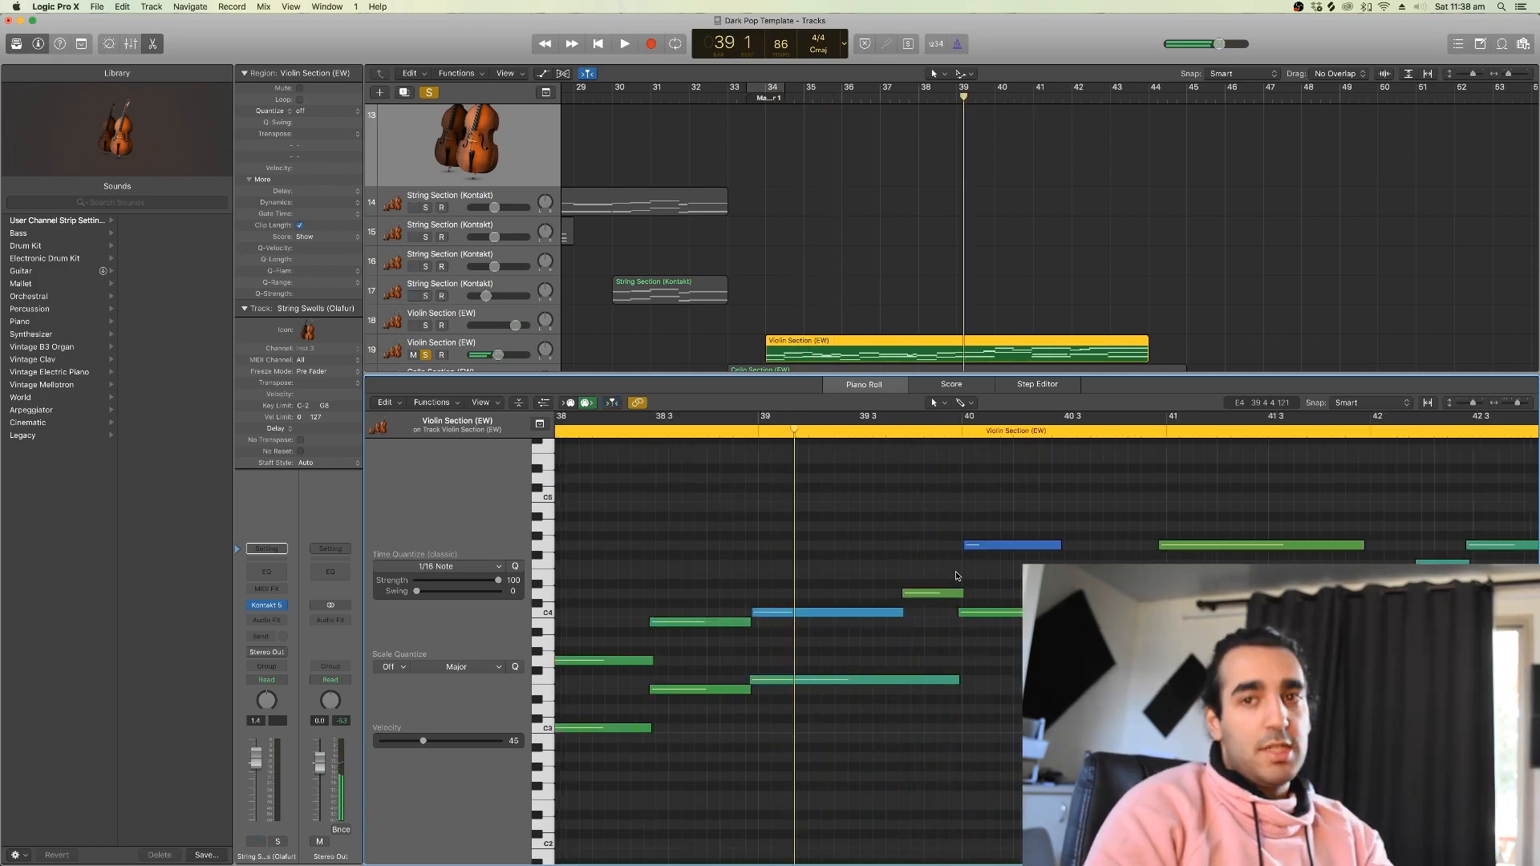
pyautogui.press('space')
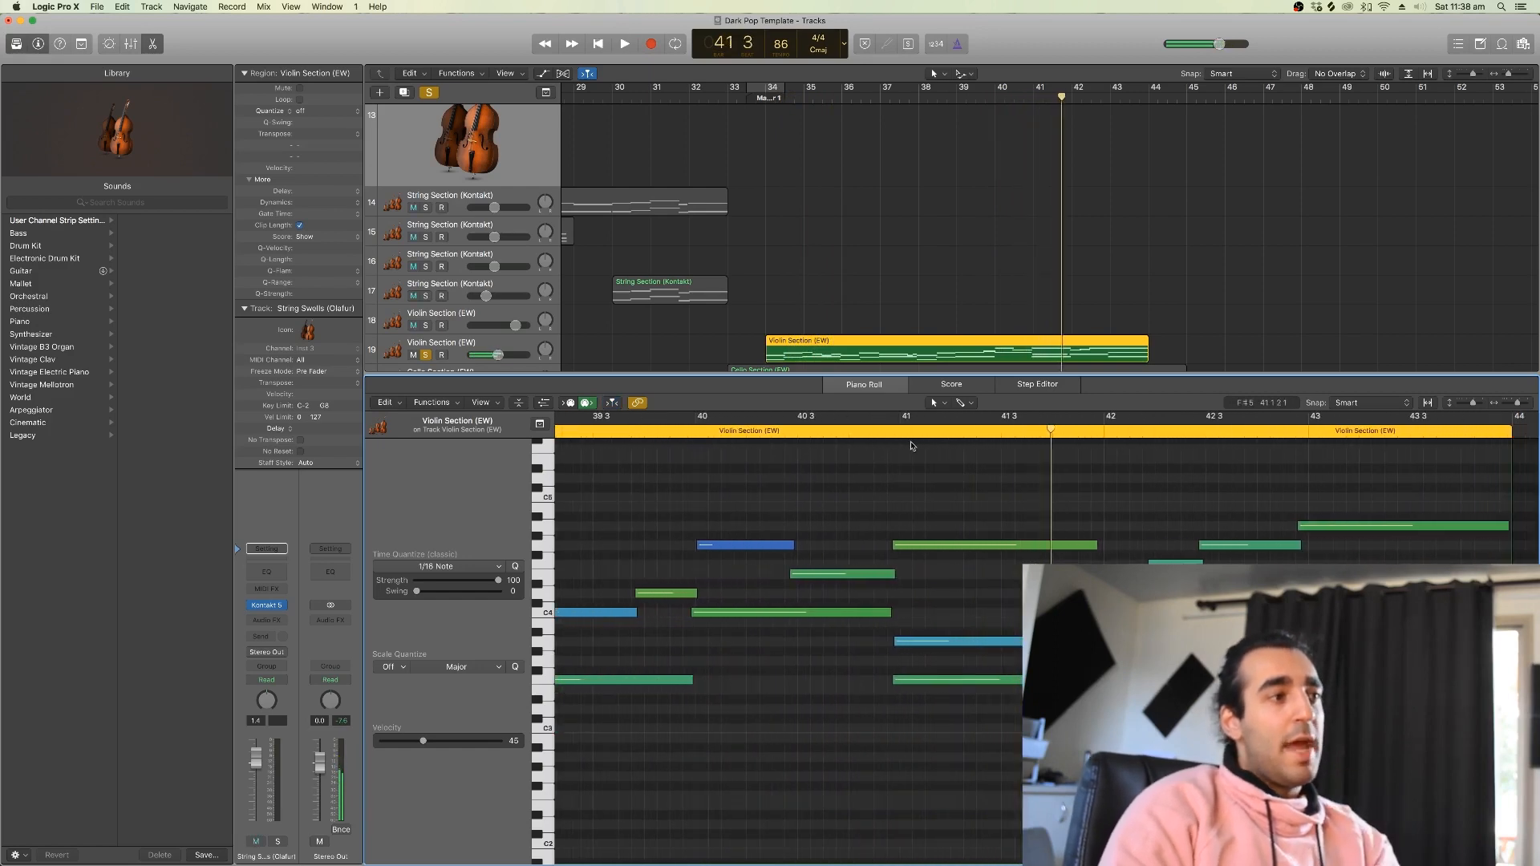
# - Try the long top violin note at bar 41 on C4, play it from just before bar 40, and restore its original pitch
pyautogui.click(862, 418)
pyautogui.moveTo(942, 546); pyautogui.dragTo(936, 617)
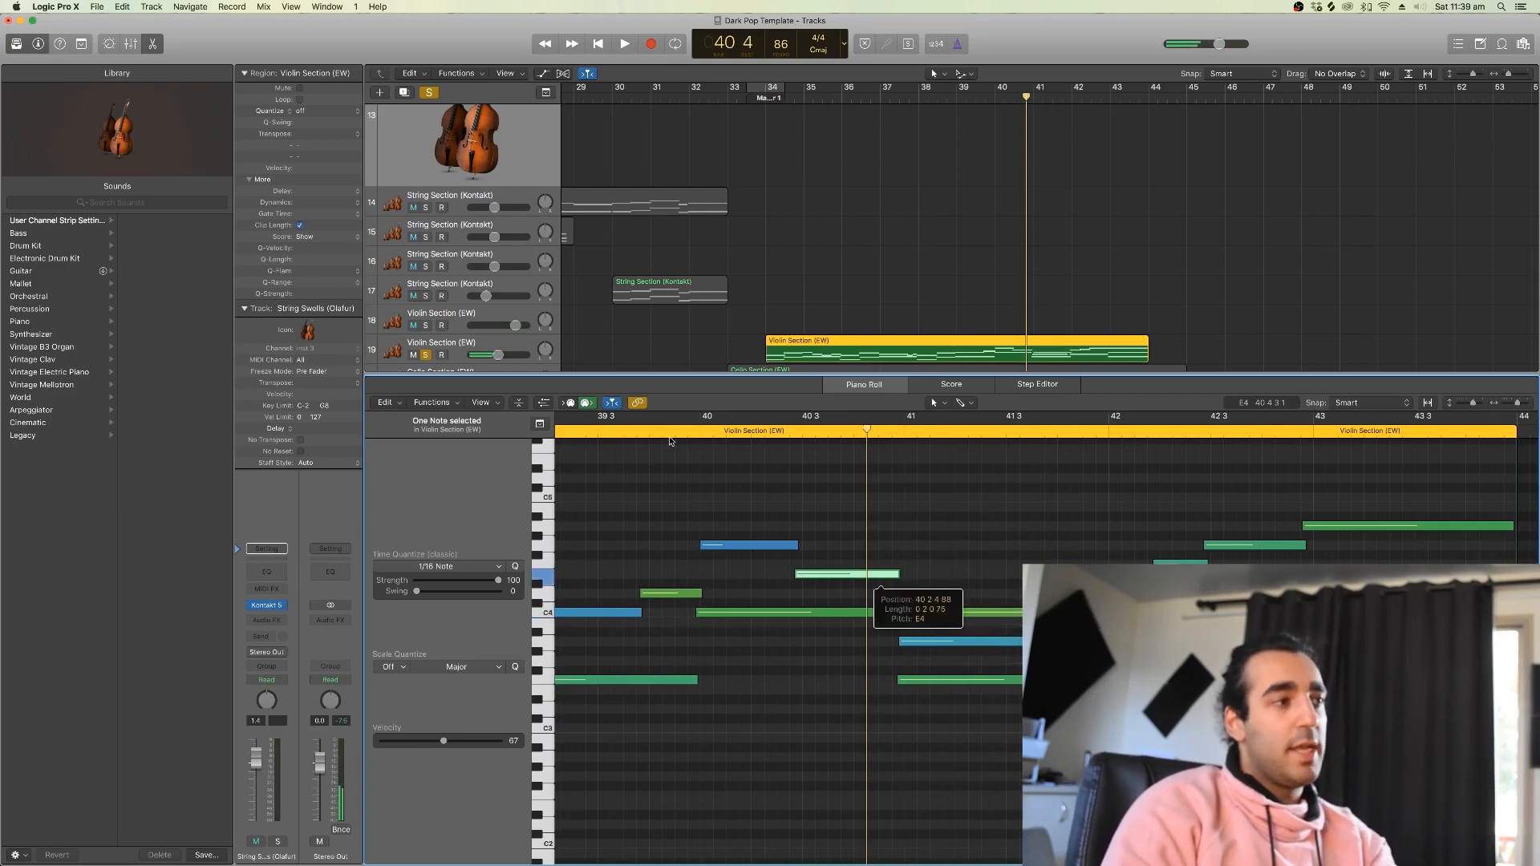
pyautogui.click(680, 433)
pyautogui.press('space')
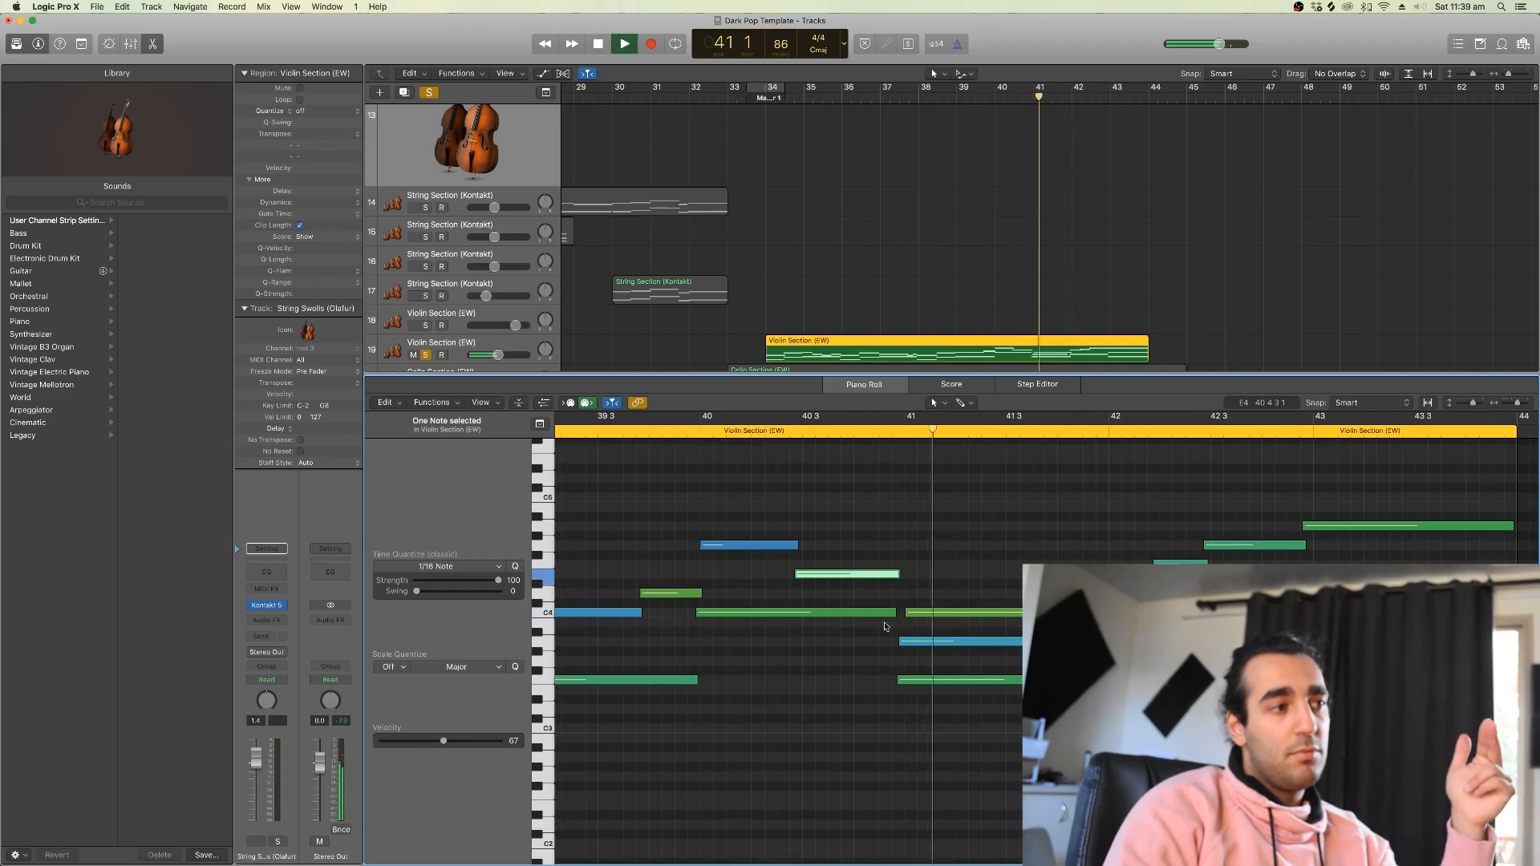
pyautogui.press('space')
pyautogui.moveTo(929, 613); pyautogui.dragTo(930, 551)
# - Replay the original violin line from bar 39 beat 4 to bar 43 and close the piano roll
pyautogui.click(686, 433)
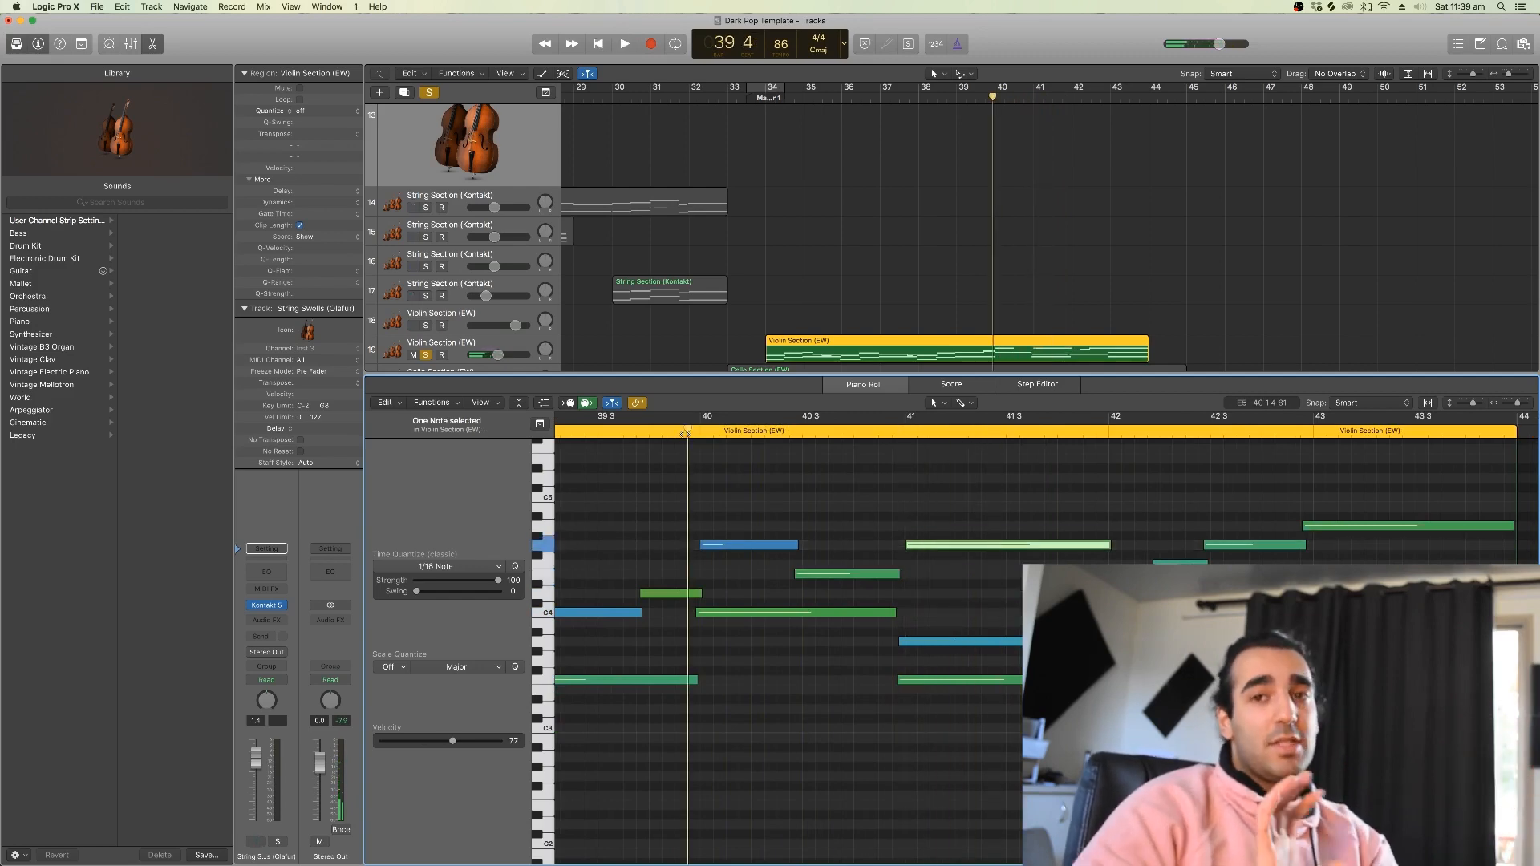
pyautogui.press('space')
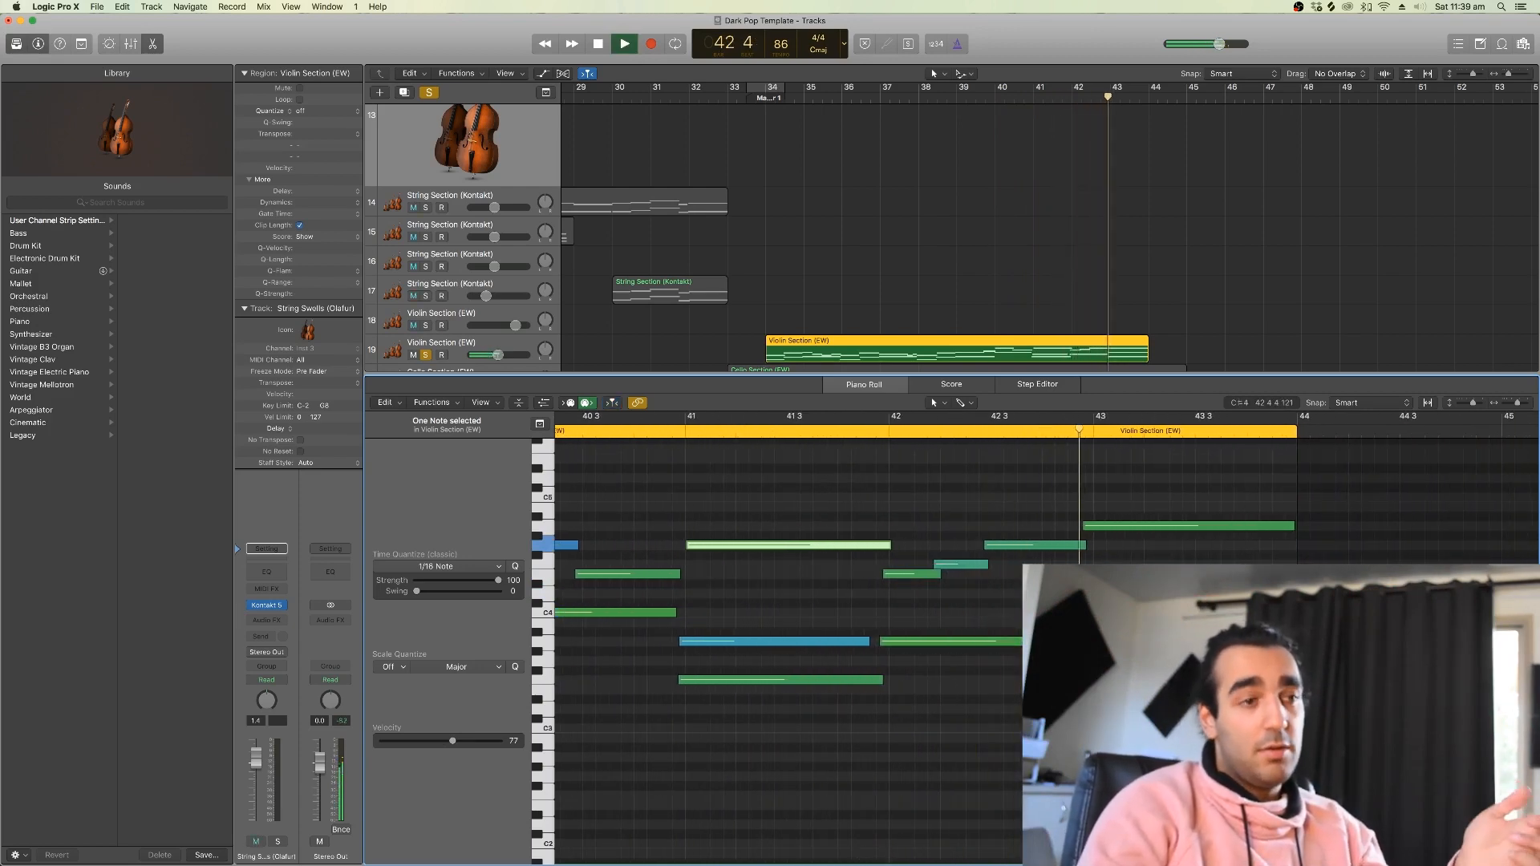
pyautogui.press('p')
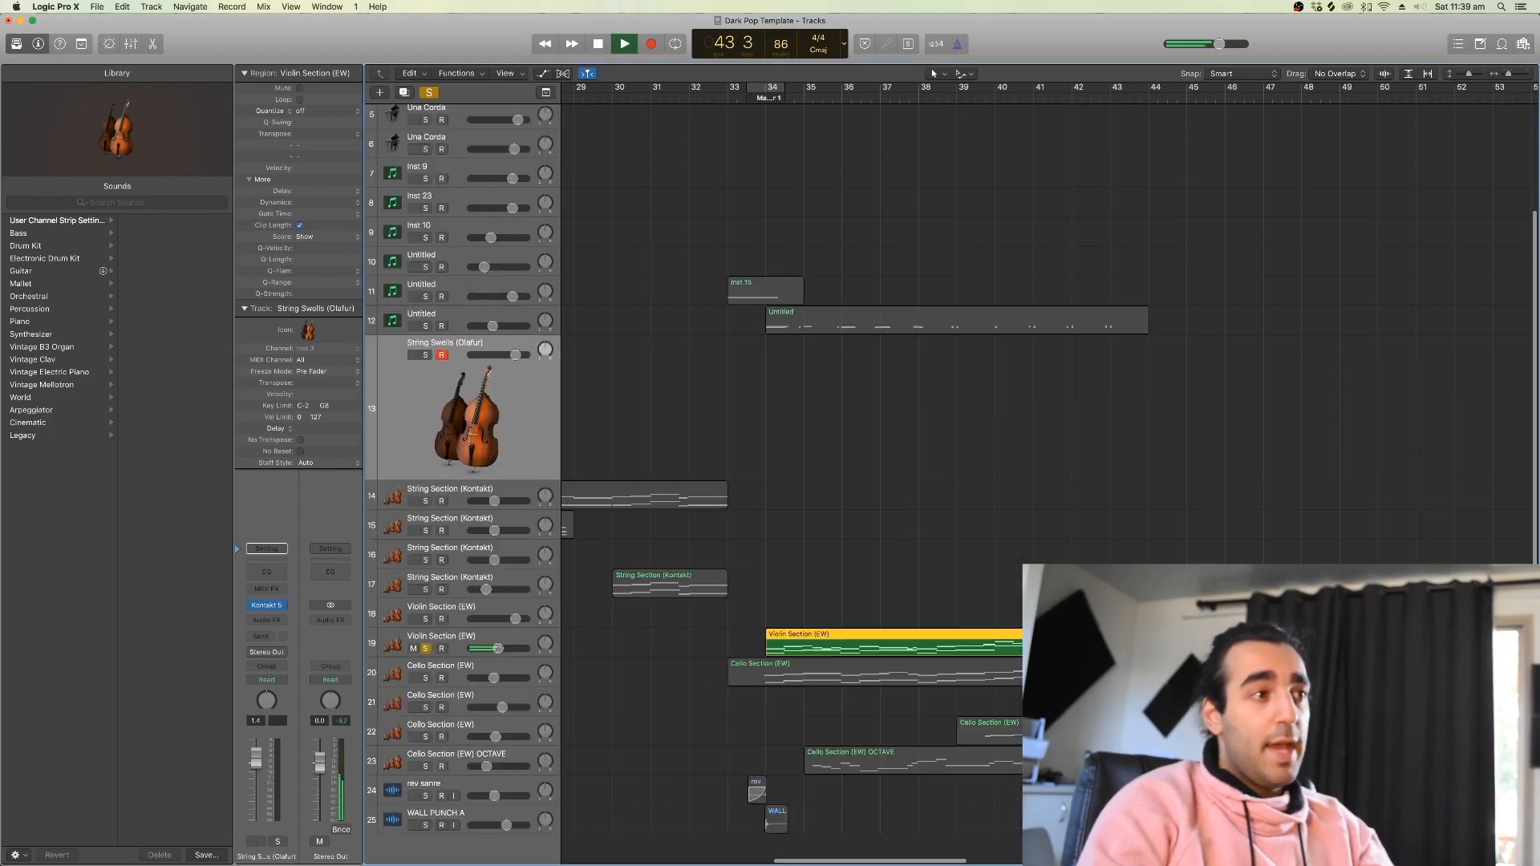
pyautogui.press('space')
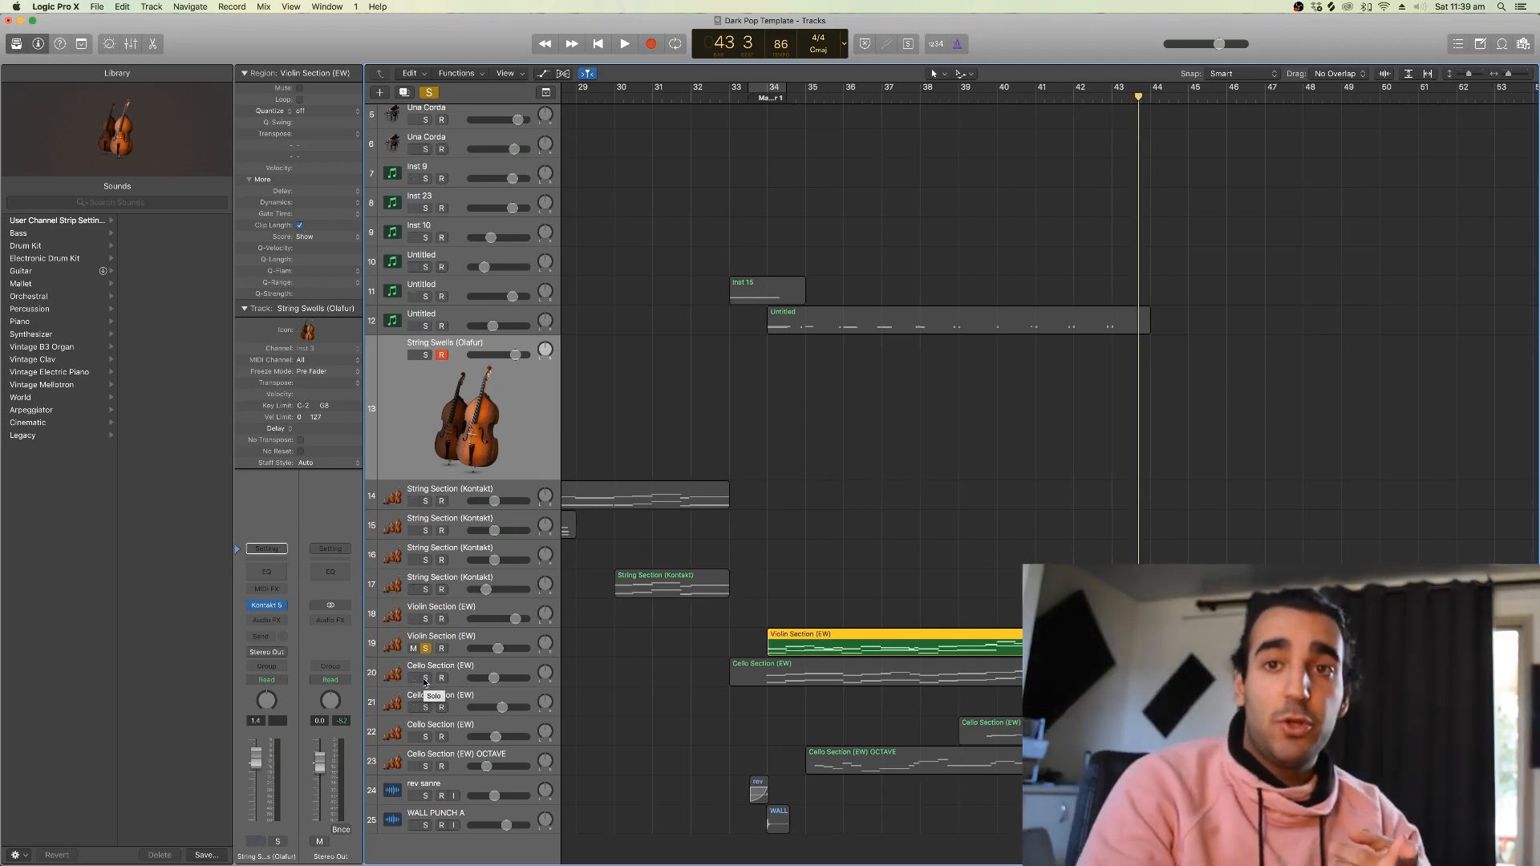
# - Duplicate the soloed Violin Section (EW) track and paste a copy of its region onto the duplicate at bar 34
pyautogui.click(517, 643)
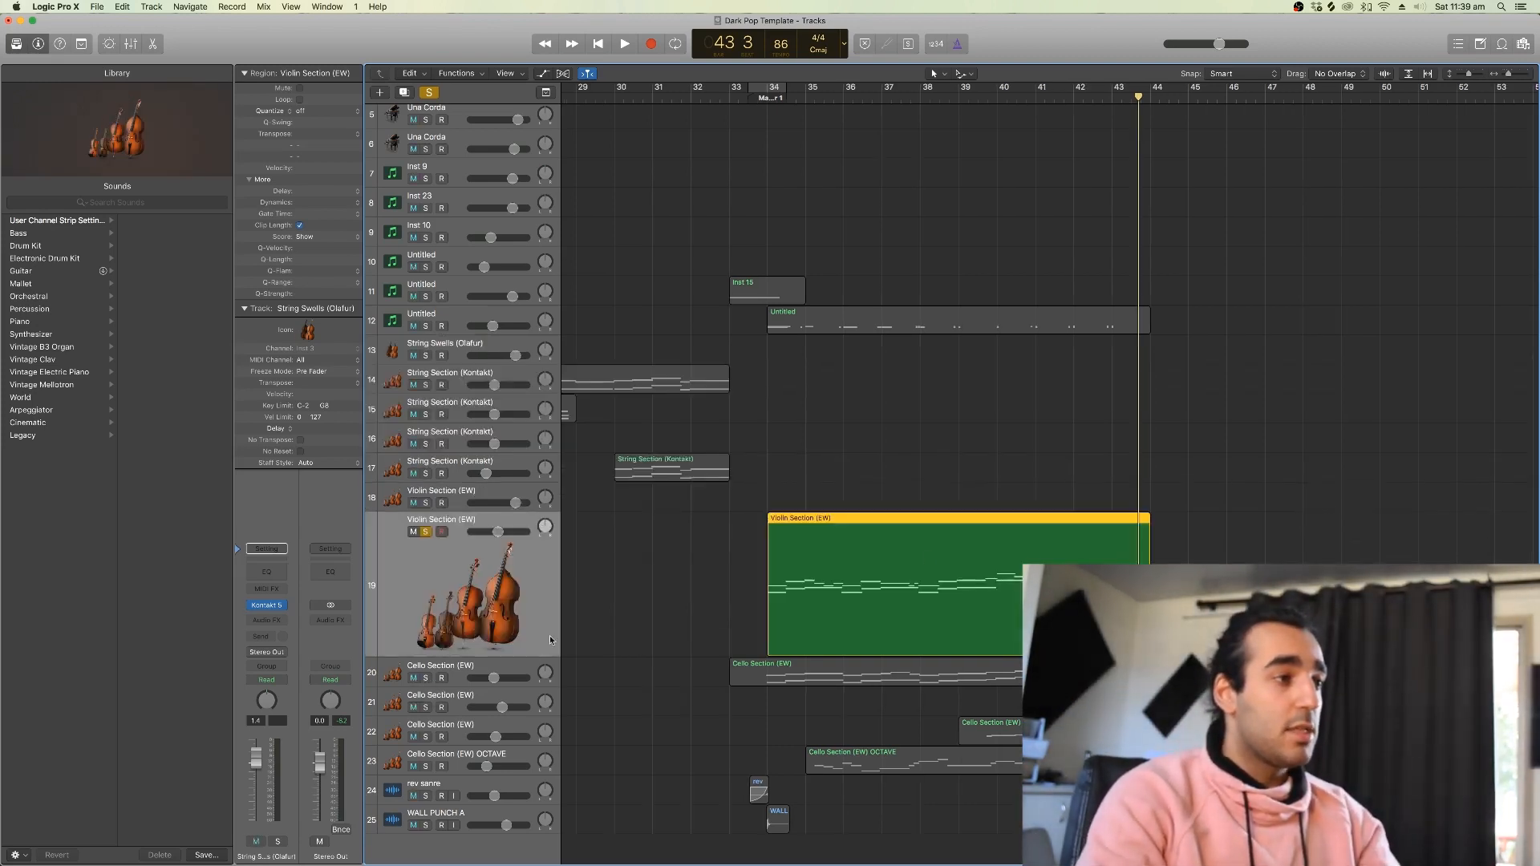
pyautogui.press('super+d')
pyautogui.click(770, 98)
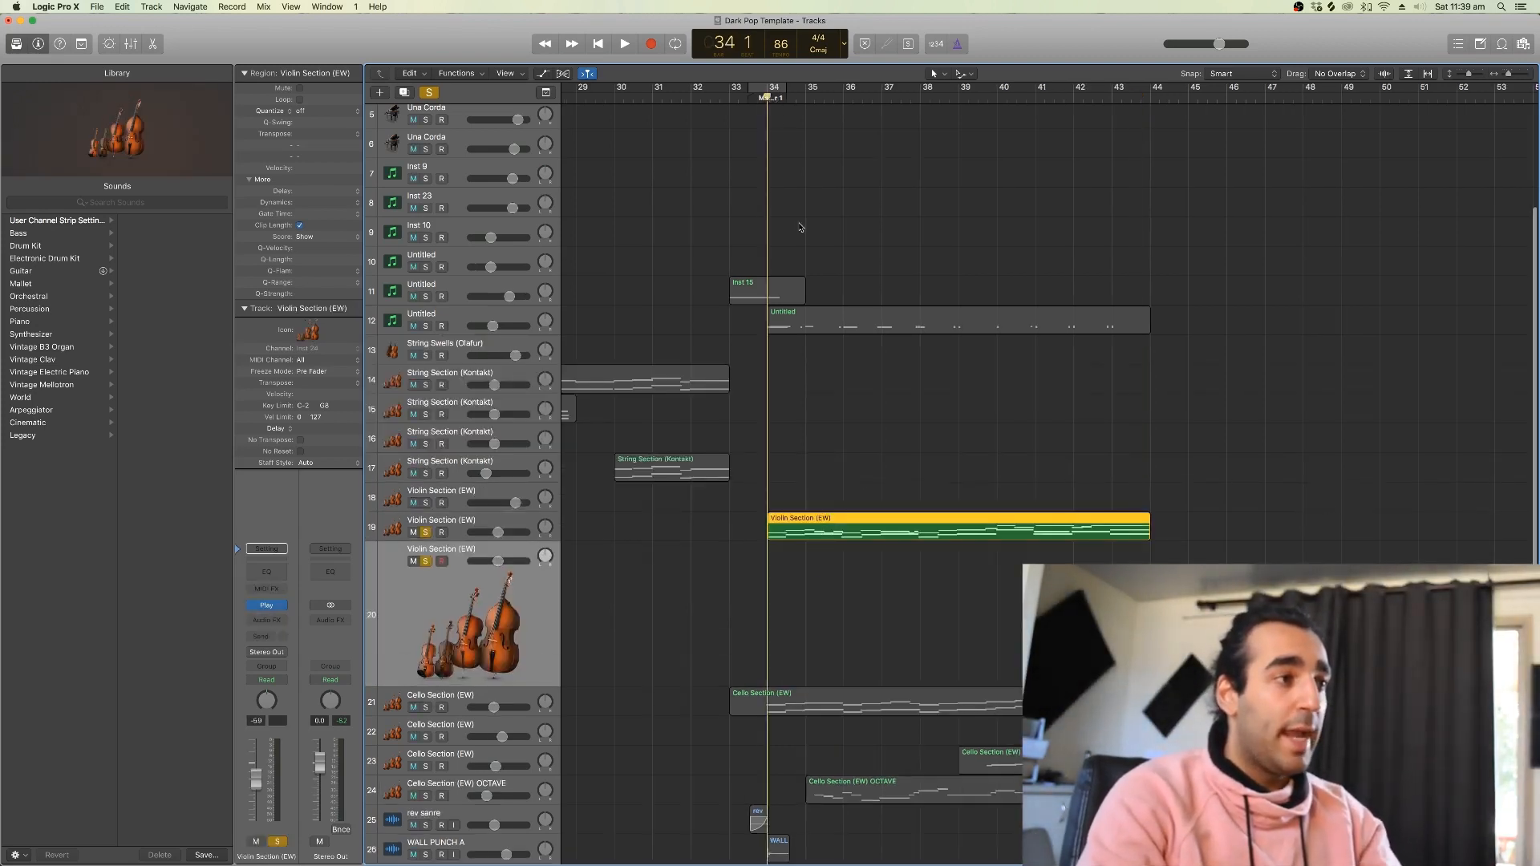
pyautogui.press('super+v')
# - Open the copied violin region in the piano roll and select all of its notes
pyautogui.doubleClick(818, 550)
pyautogui.hscroll(-3, 639, 756)
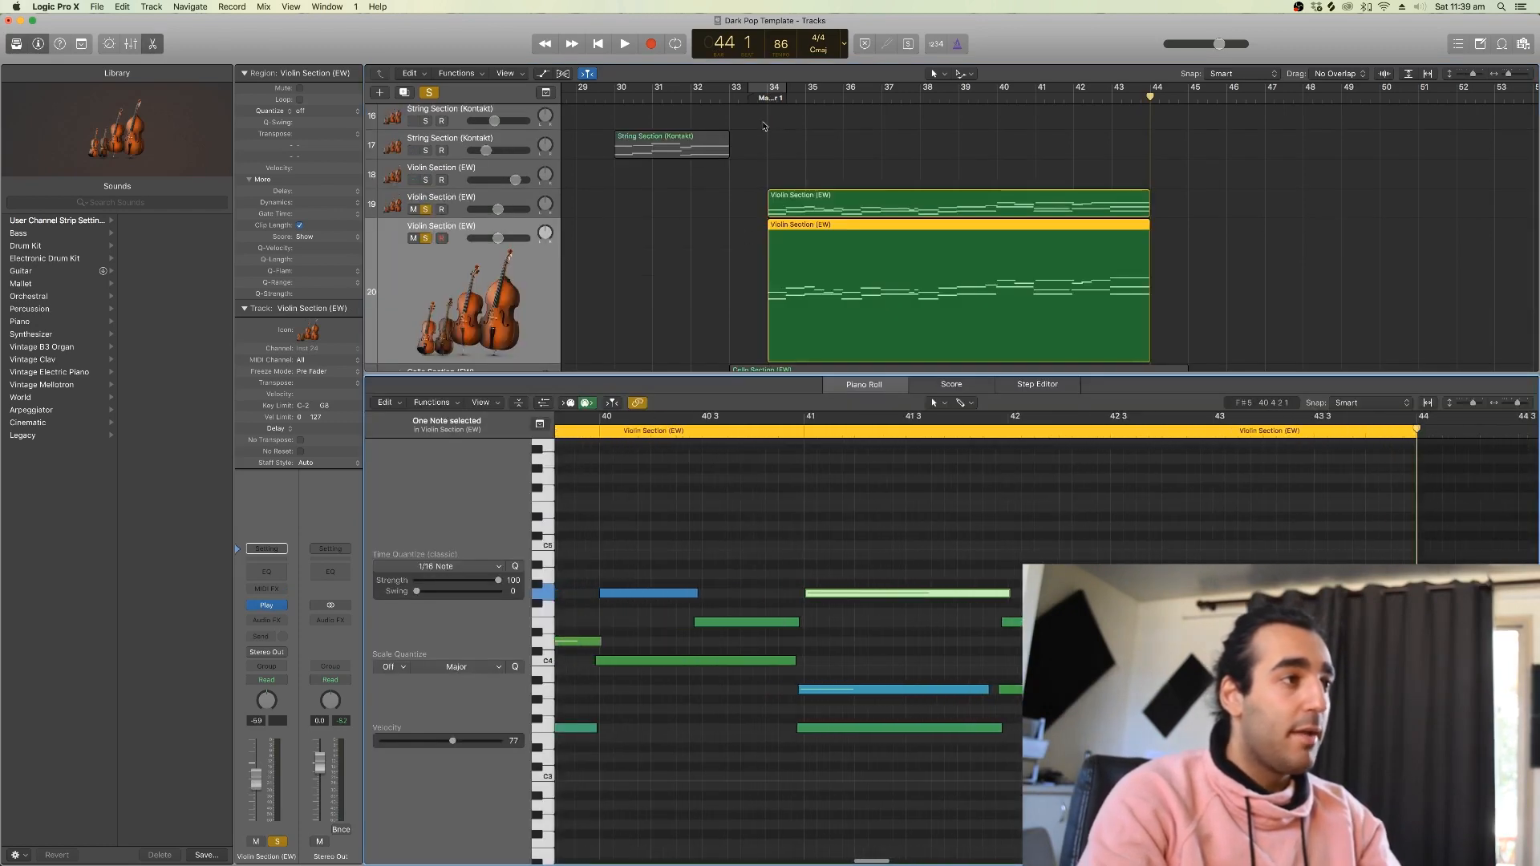
pyautogui.click(768, 97)
pyautogui.click(817, 572)
pyautogui.scroll(-8, 818, 572)
pyautogui.press('super+a')
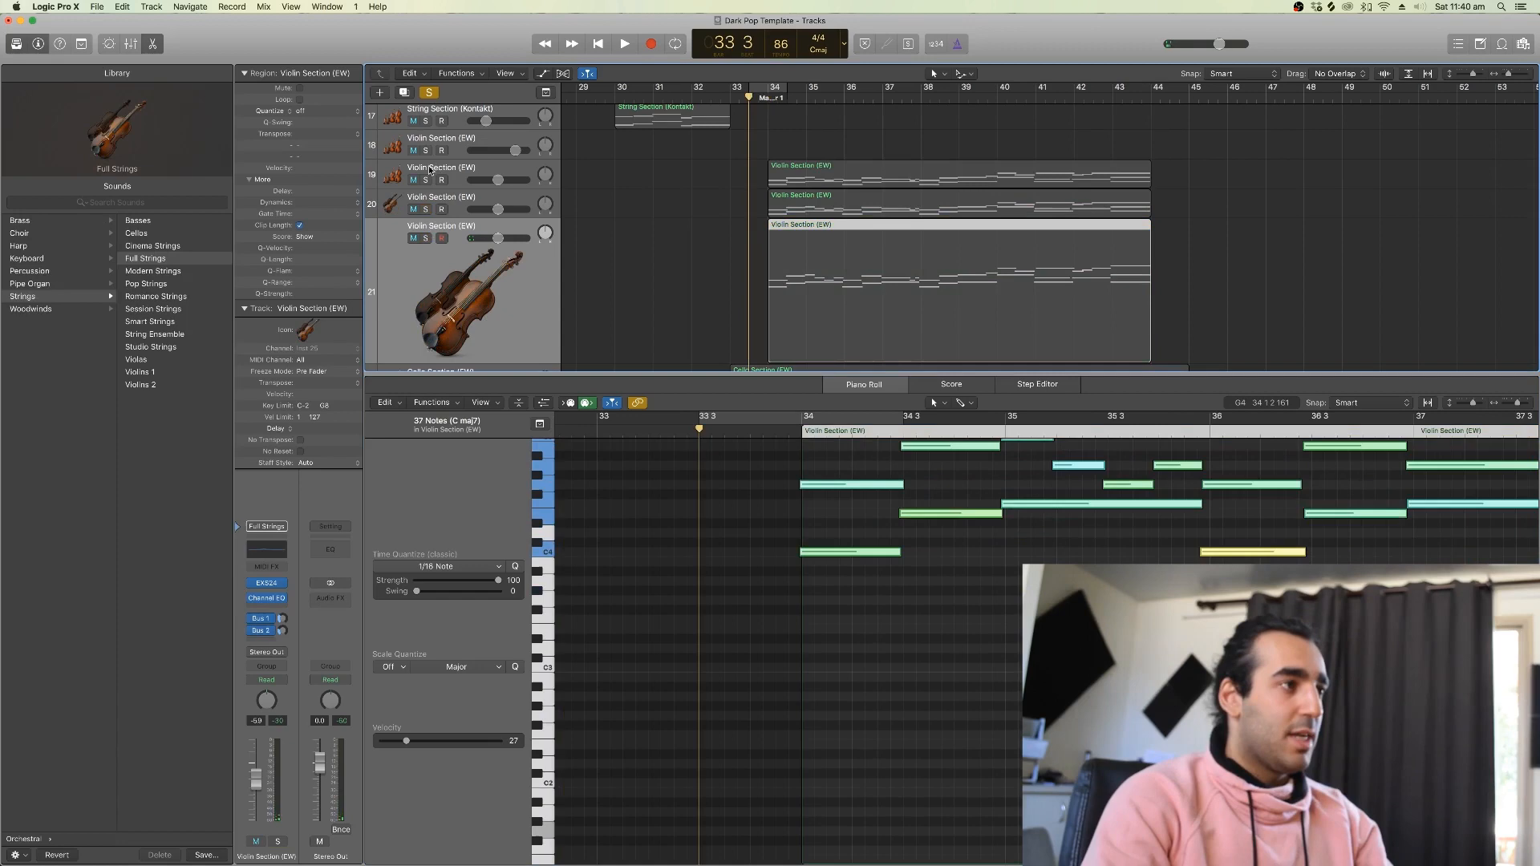
# - Solo the original Violin Section (EW) track, play it from bar 33 beat 3, and close the piano roll
pyautogui.click(426, 180)
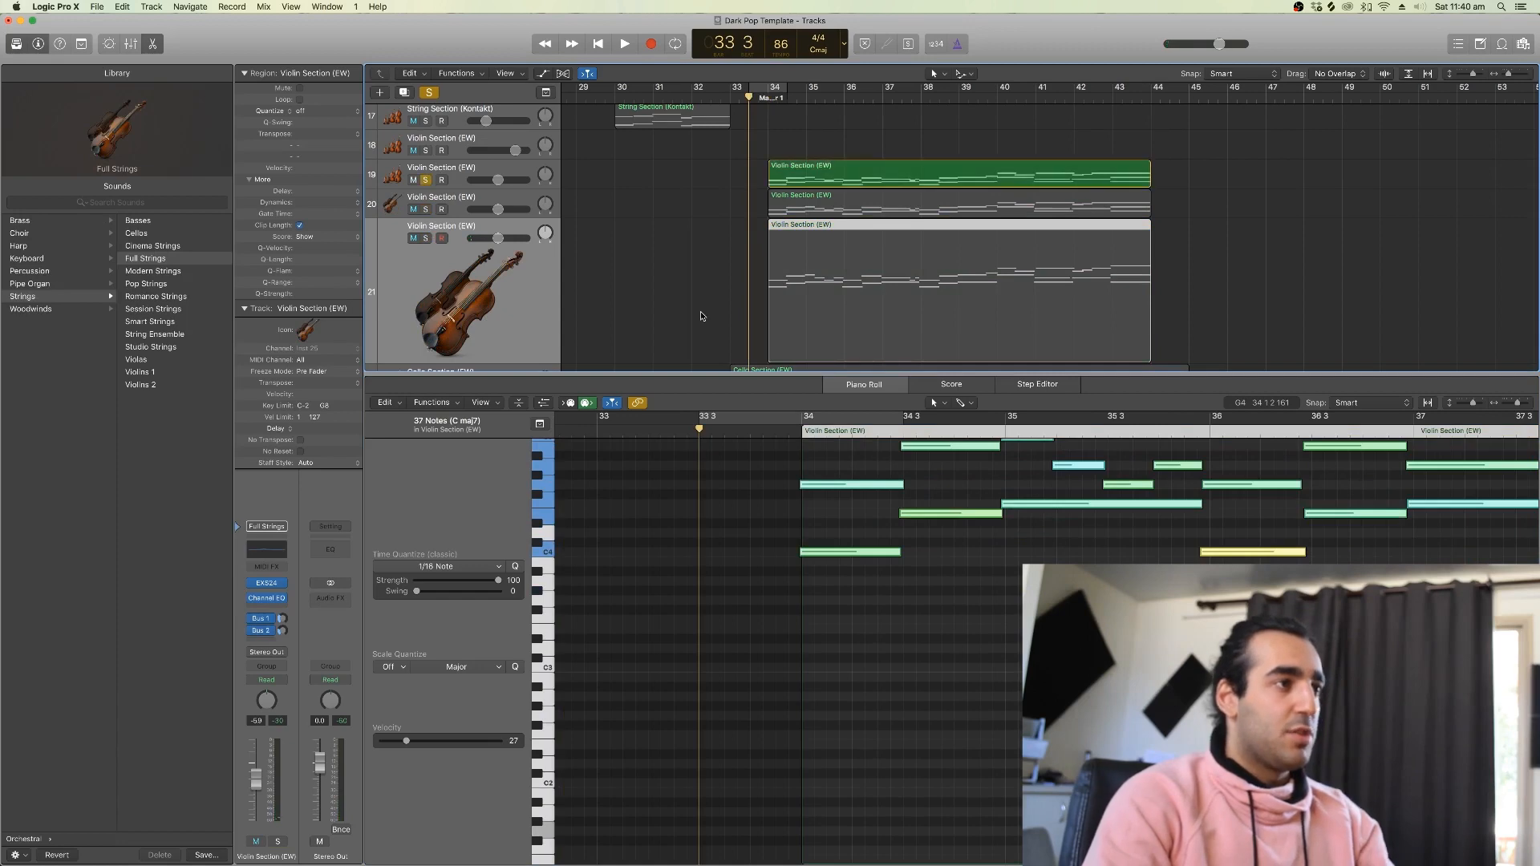
pyautogui.press('space')
pyautogui.moveTo(784, 374); pyautogui.dragTo(968, 859)
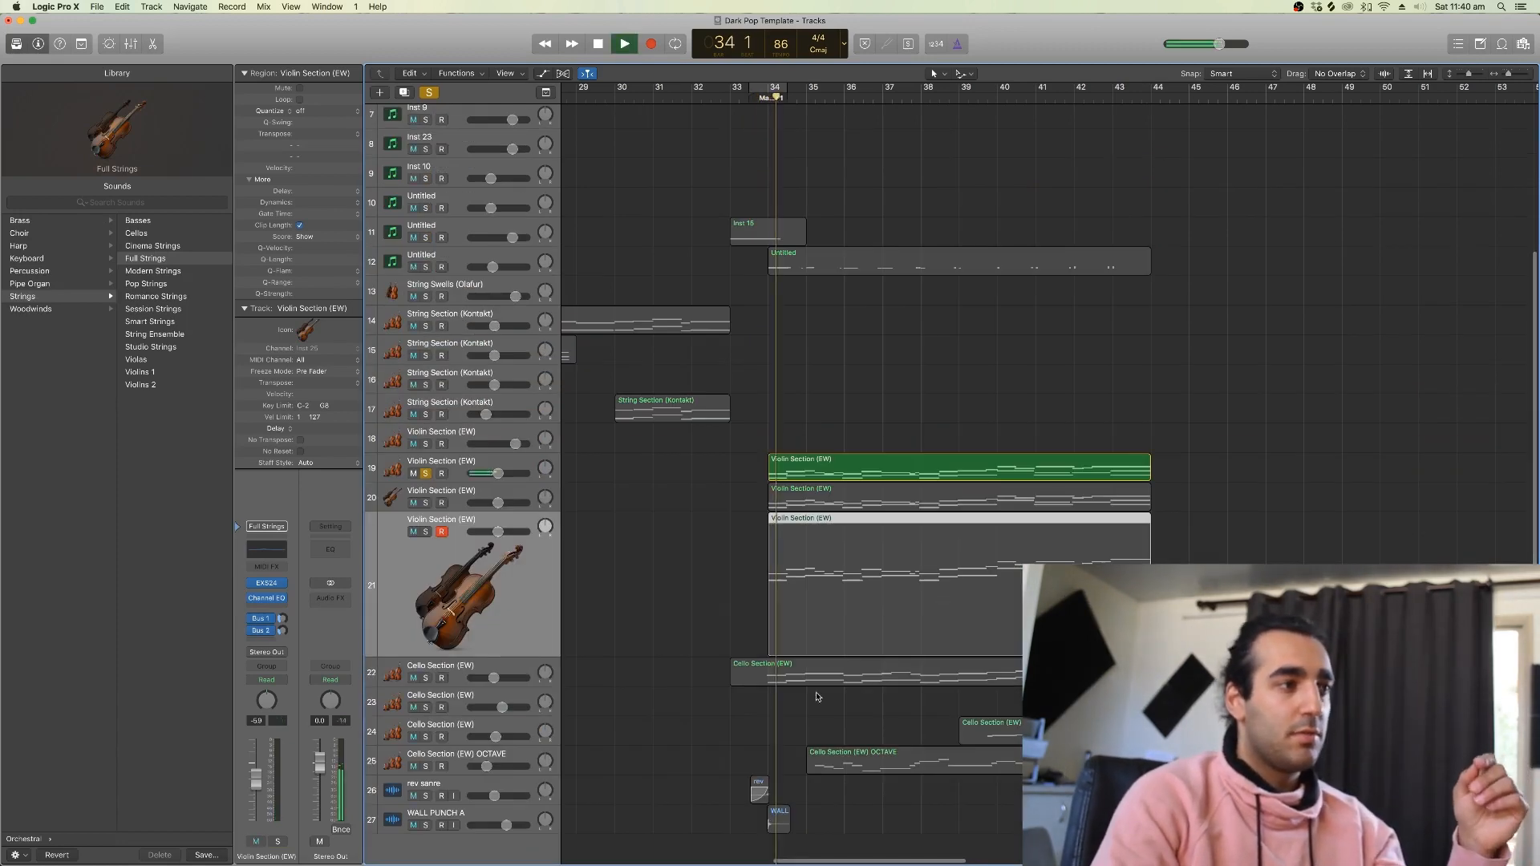
# - Add the two duplicated violin tracks to the solo one after another, replaying the layers from around bar 34
pyautogui.click(426, 503)
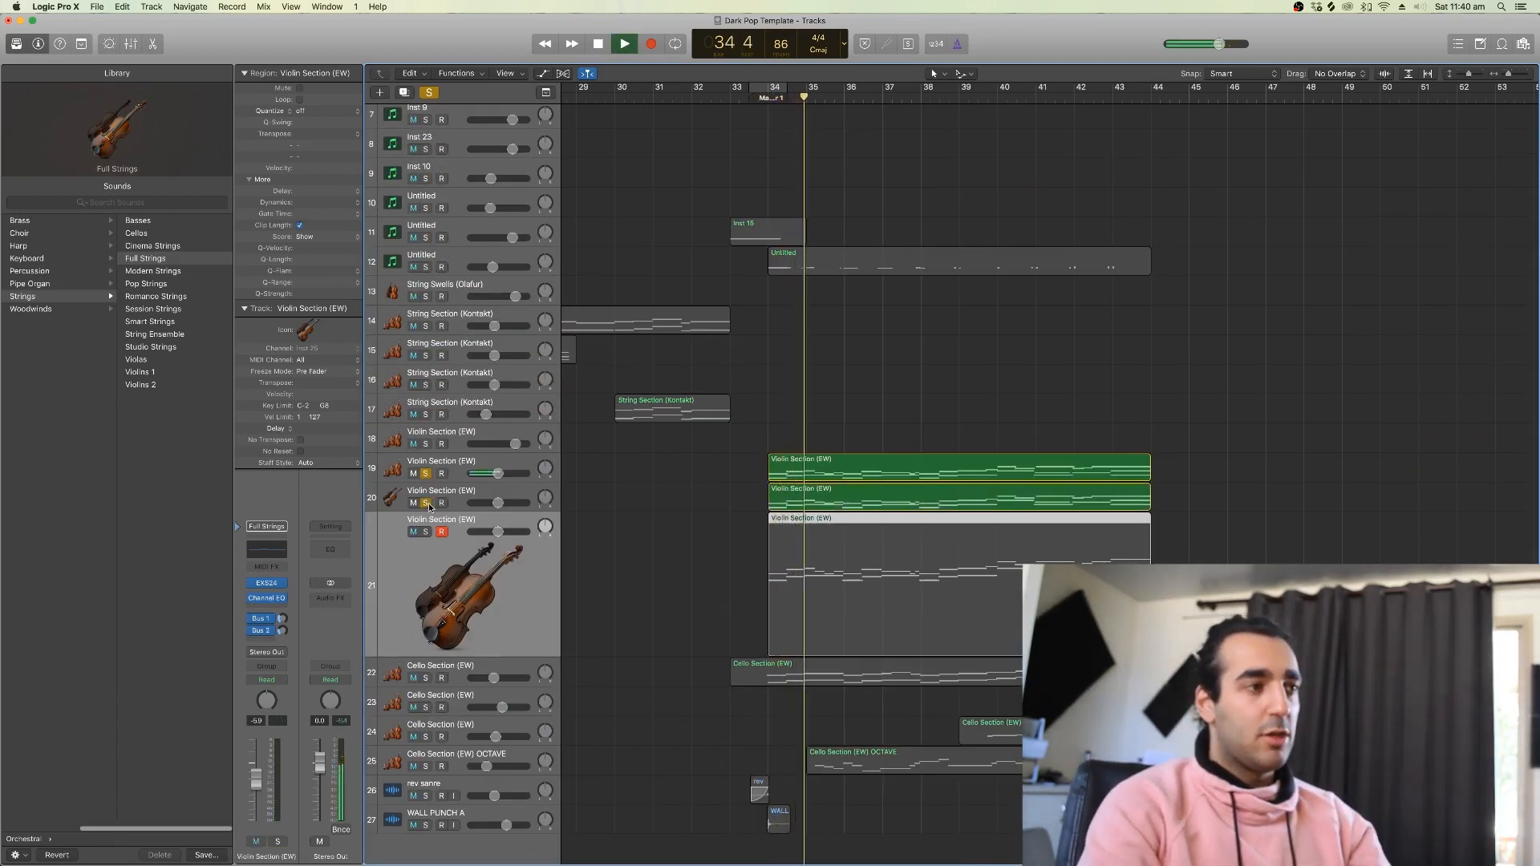
pyautogui.click(761, 107)
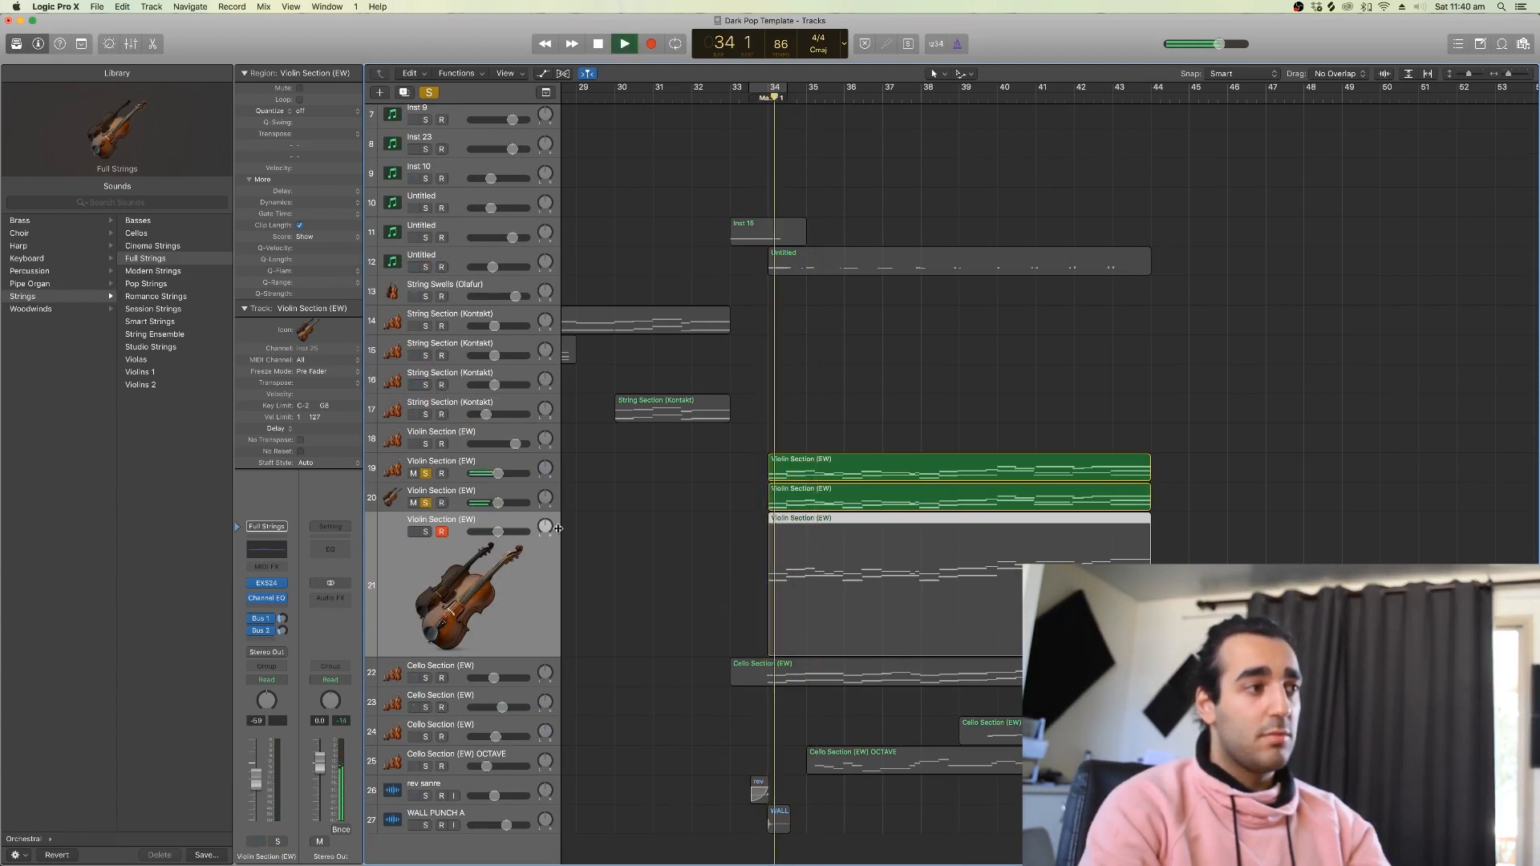
pyautogui.moveTo(498, 503); pyautogui.dragTo(498, 535)
pyautogui.click(426, 532)
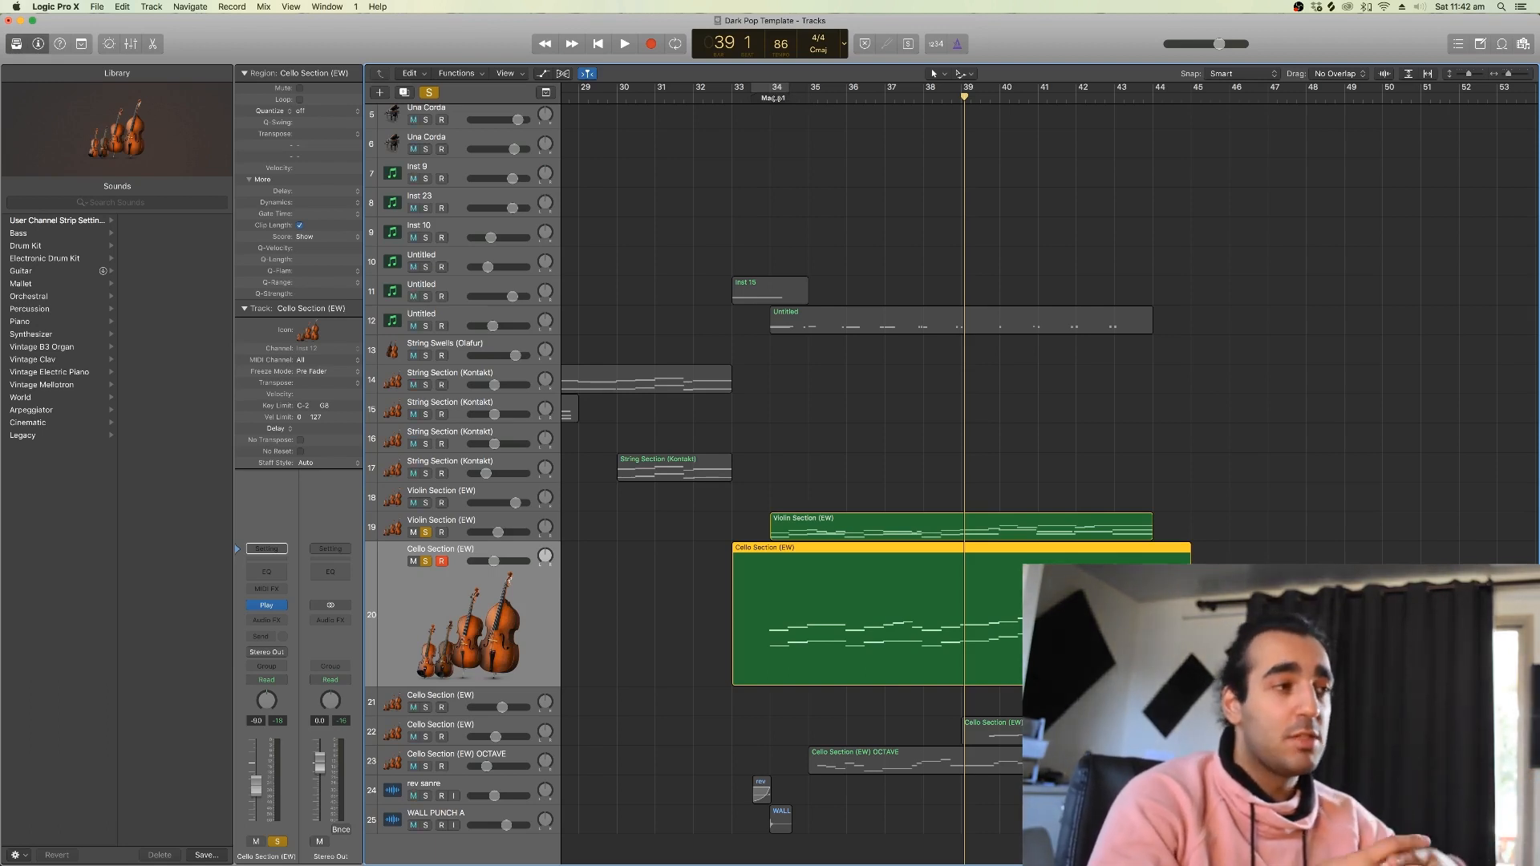
# - Play the soloed violin and cello parts from bar 33 beat 4, and isolate the Cello Section (EW) OCTAVE track
pyautogui.moveTo(773, 98); pyautogui.dragTo(758, 102)
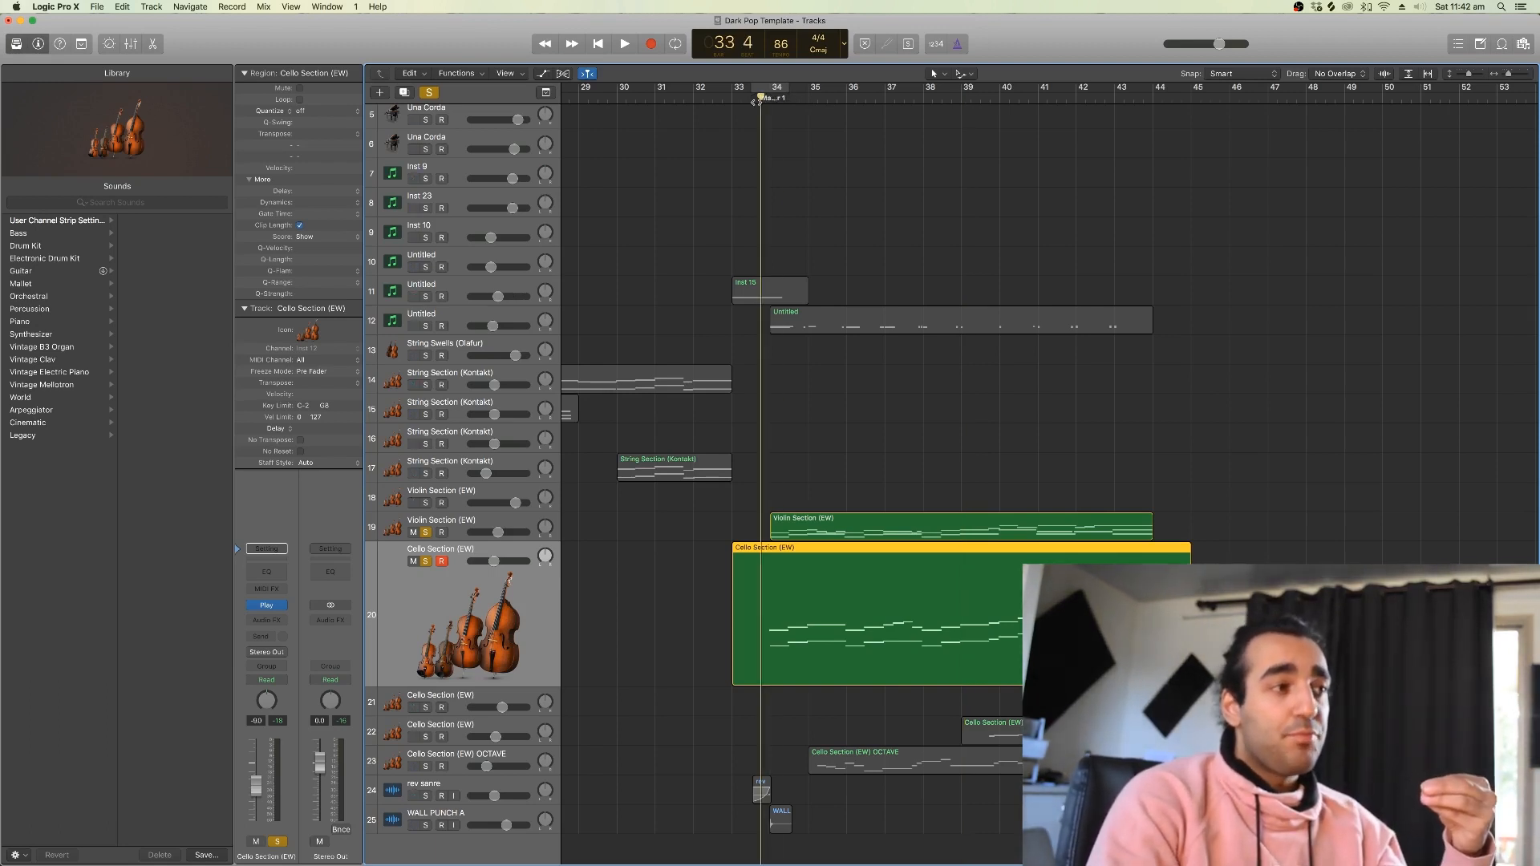
pyautogui.click(1151, 455)
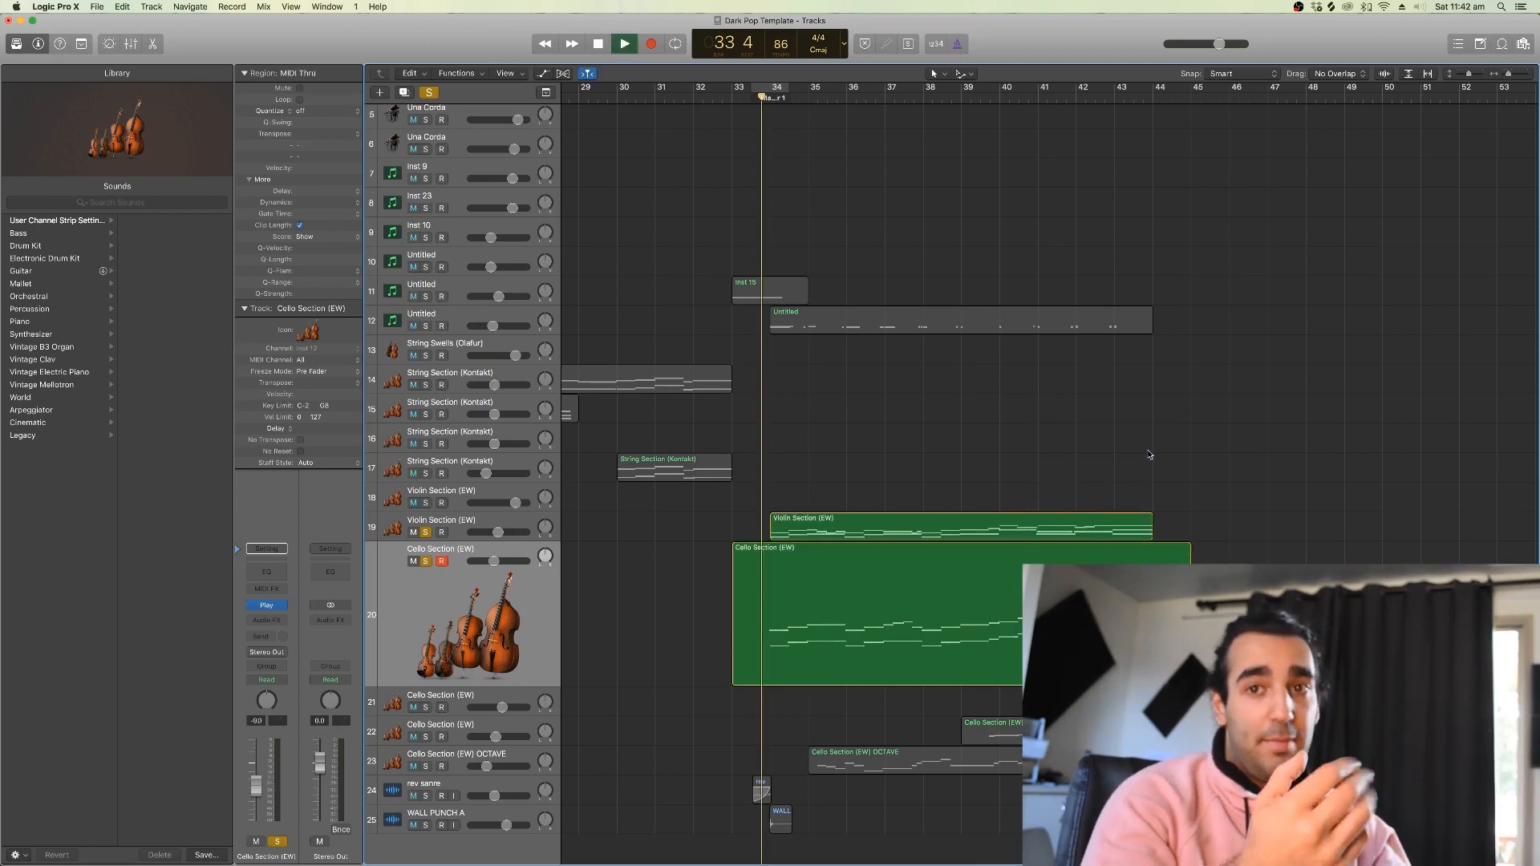
pyautogui.click(425, 767)
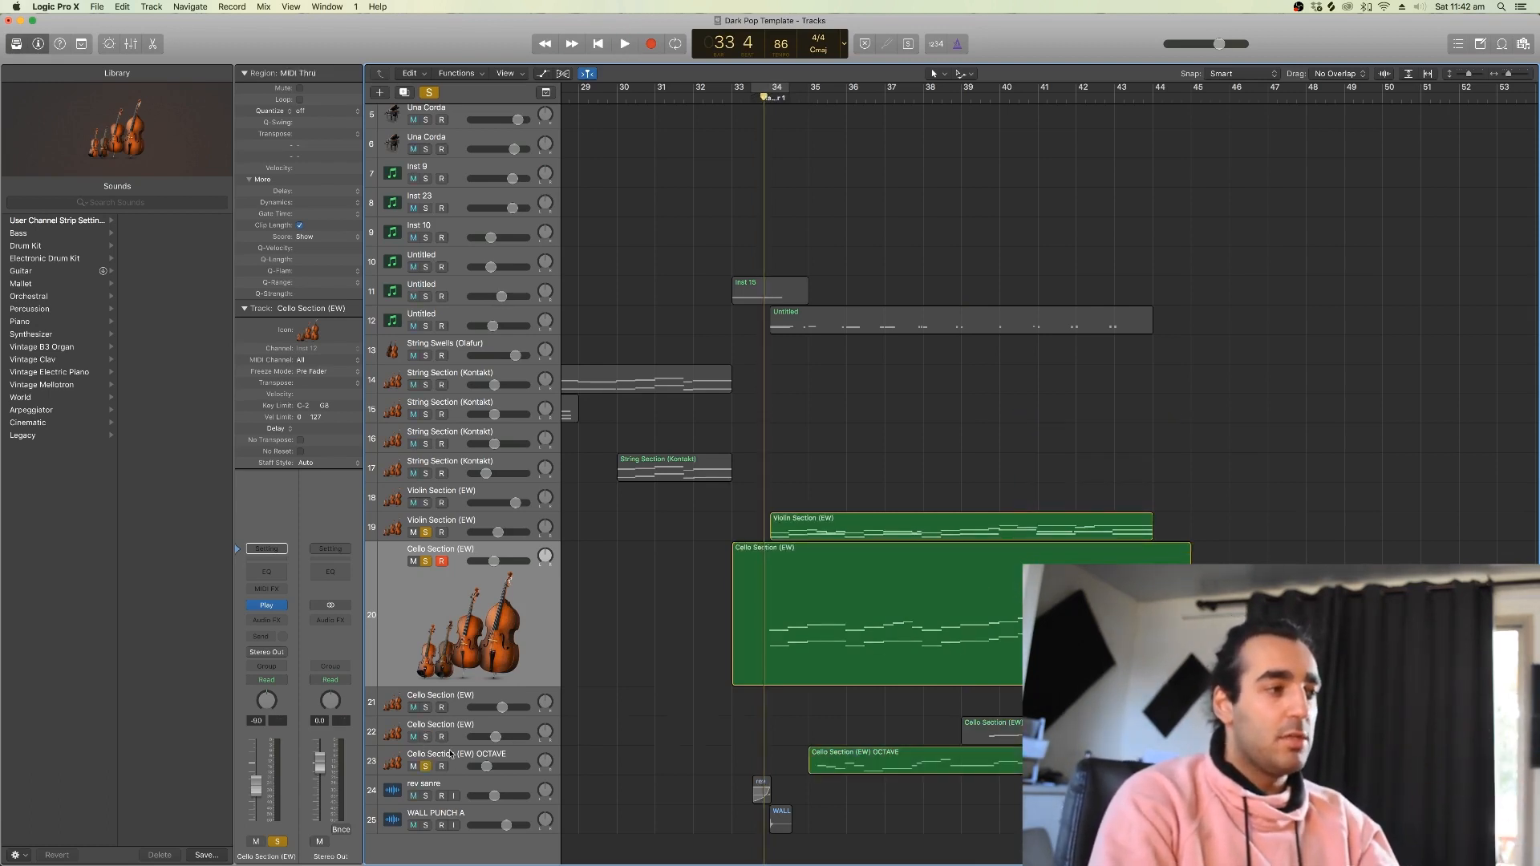
pyautogui.click(449, 756)
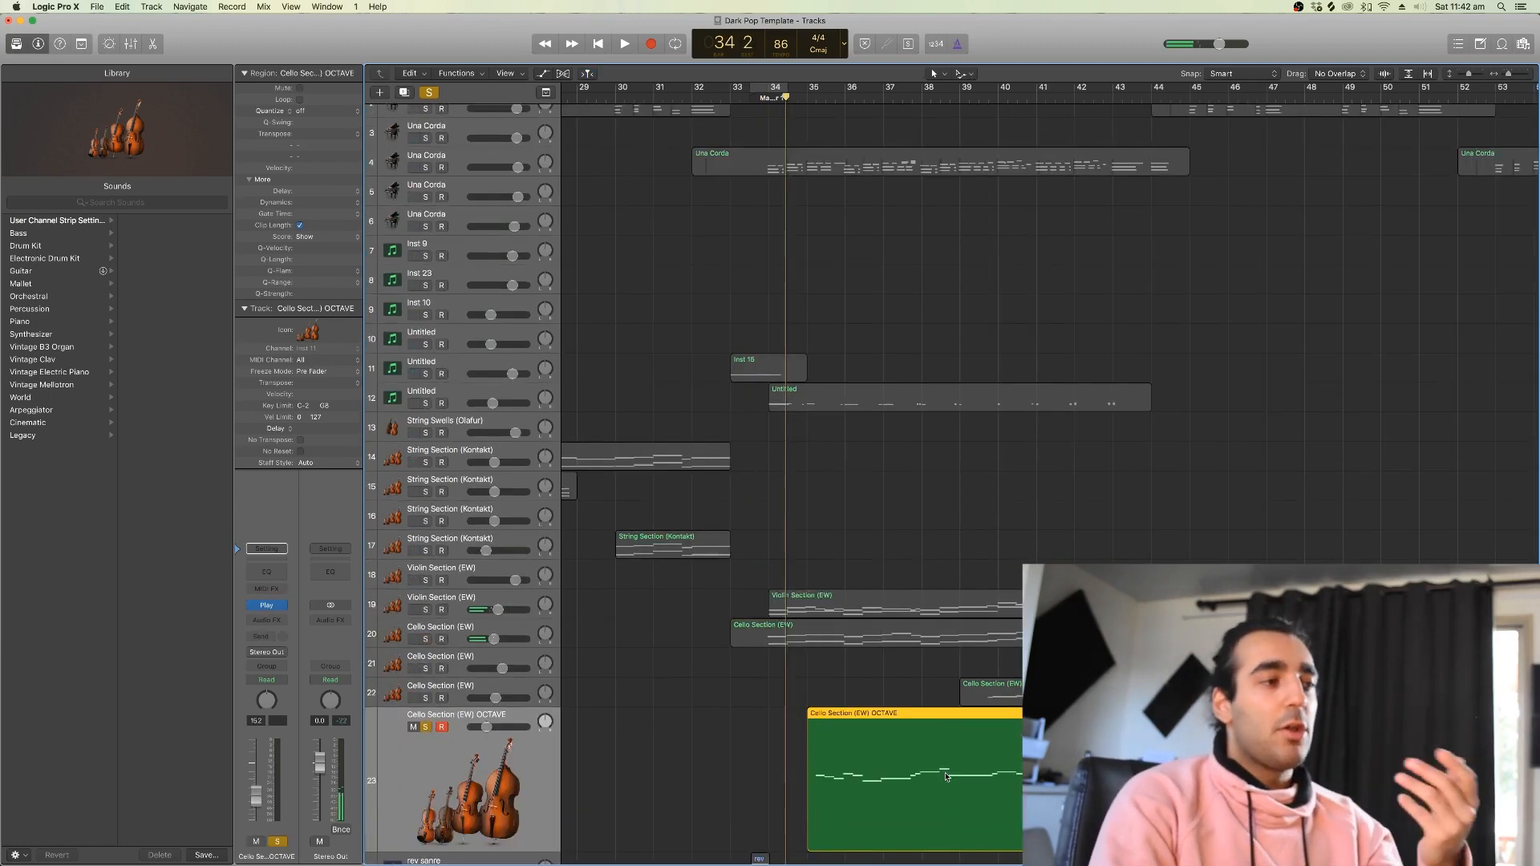
# - Open the Cello Section (EW) OCTAVE region in the piano roll and play its line from bar 34 beat 2 into bar 39
pyautogui.doubleClick(947, 777)
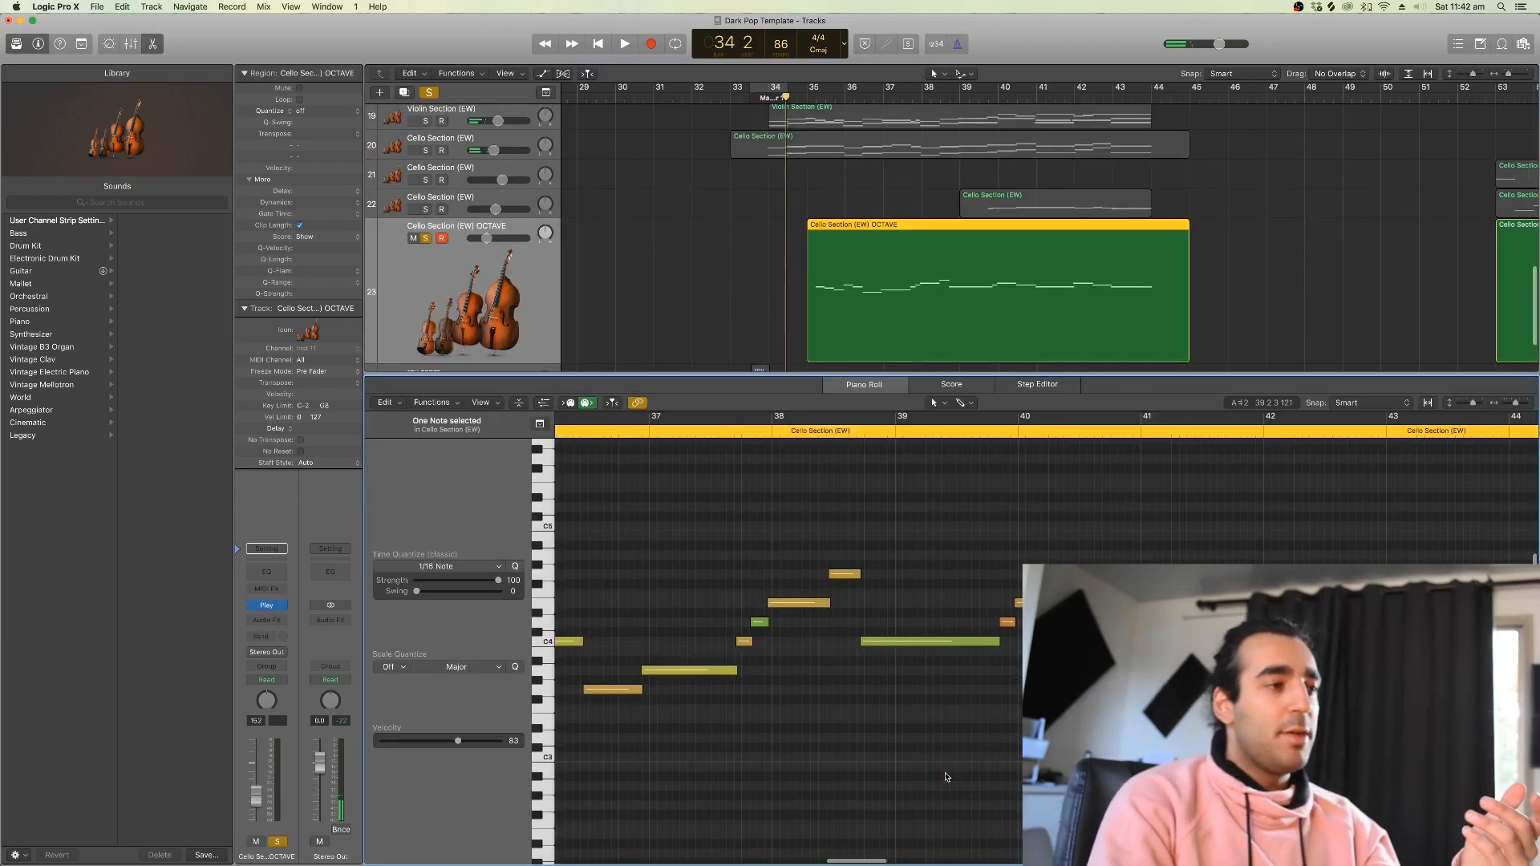
pyautogui.moveTo(1516, 406); pyautogui.dragTo(1513, 406)
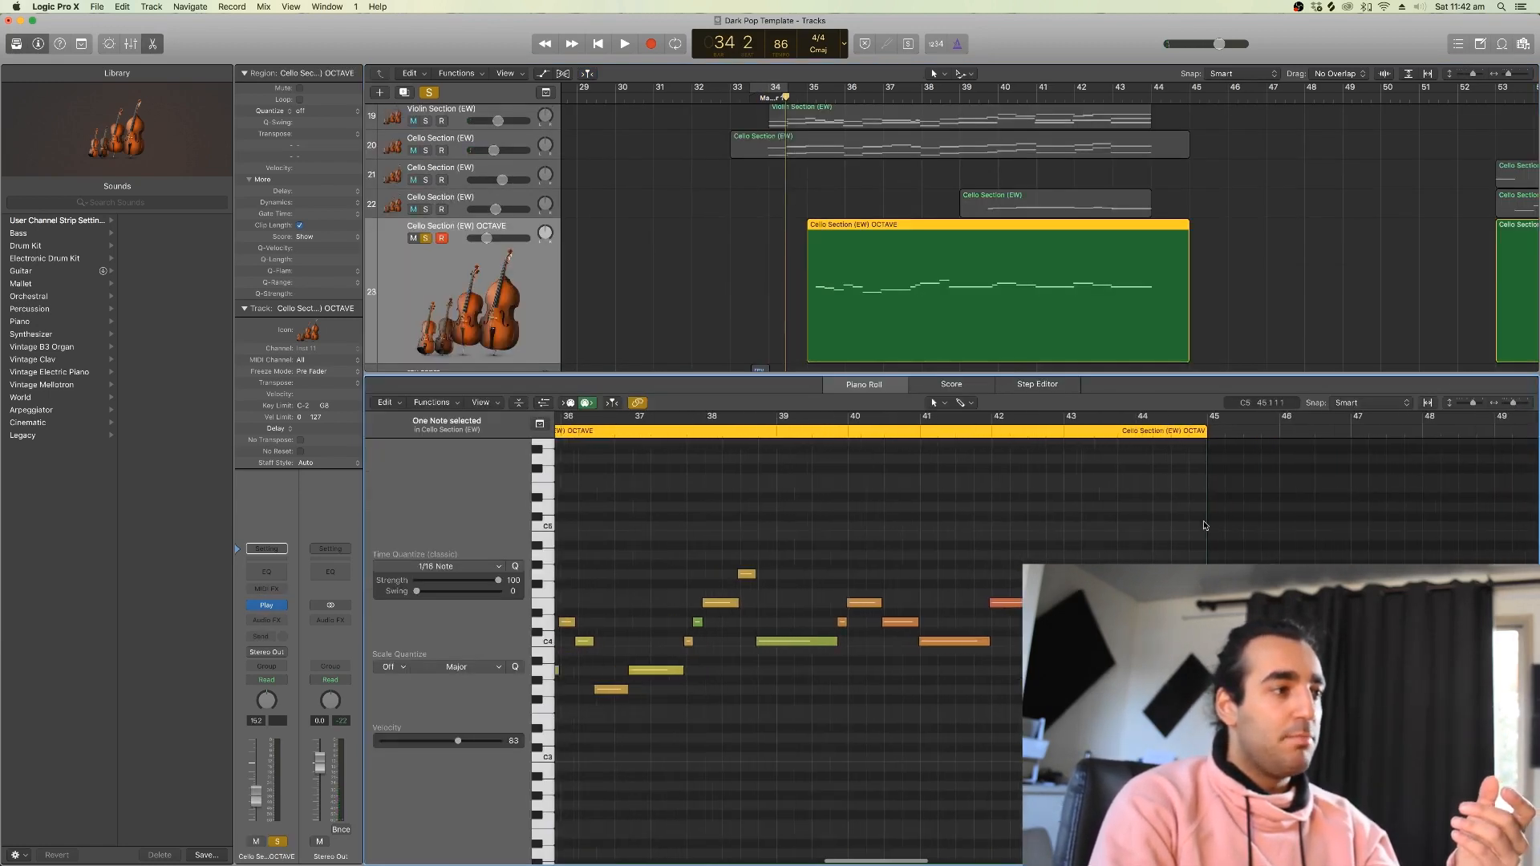
pyautogui.hscroll(-8, 1206, 526)
pyautogui.hscroll(3, 1205, 526)
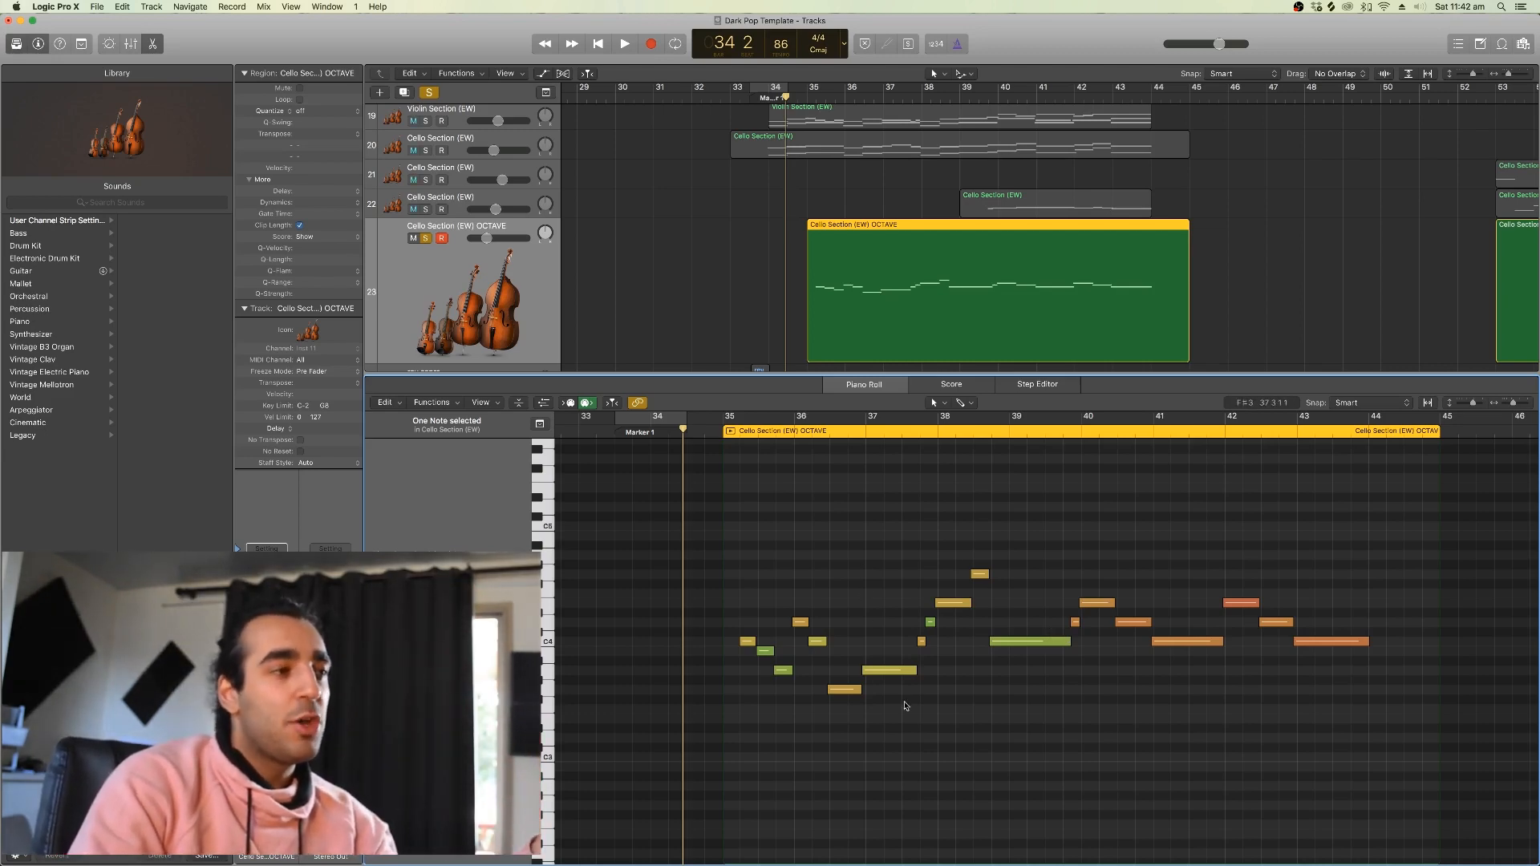
pyautogui.click(992, 534)
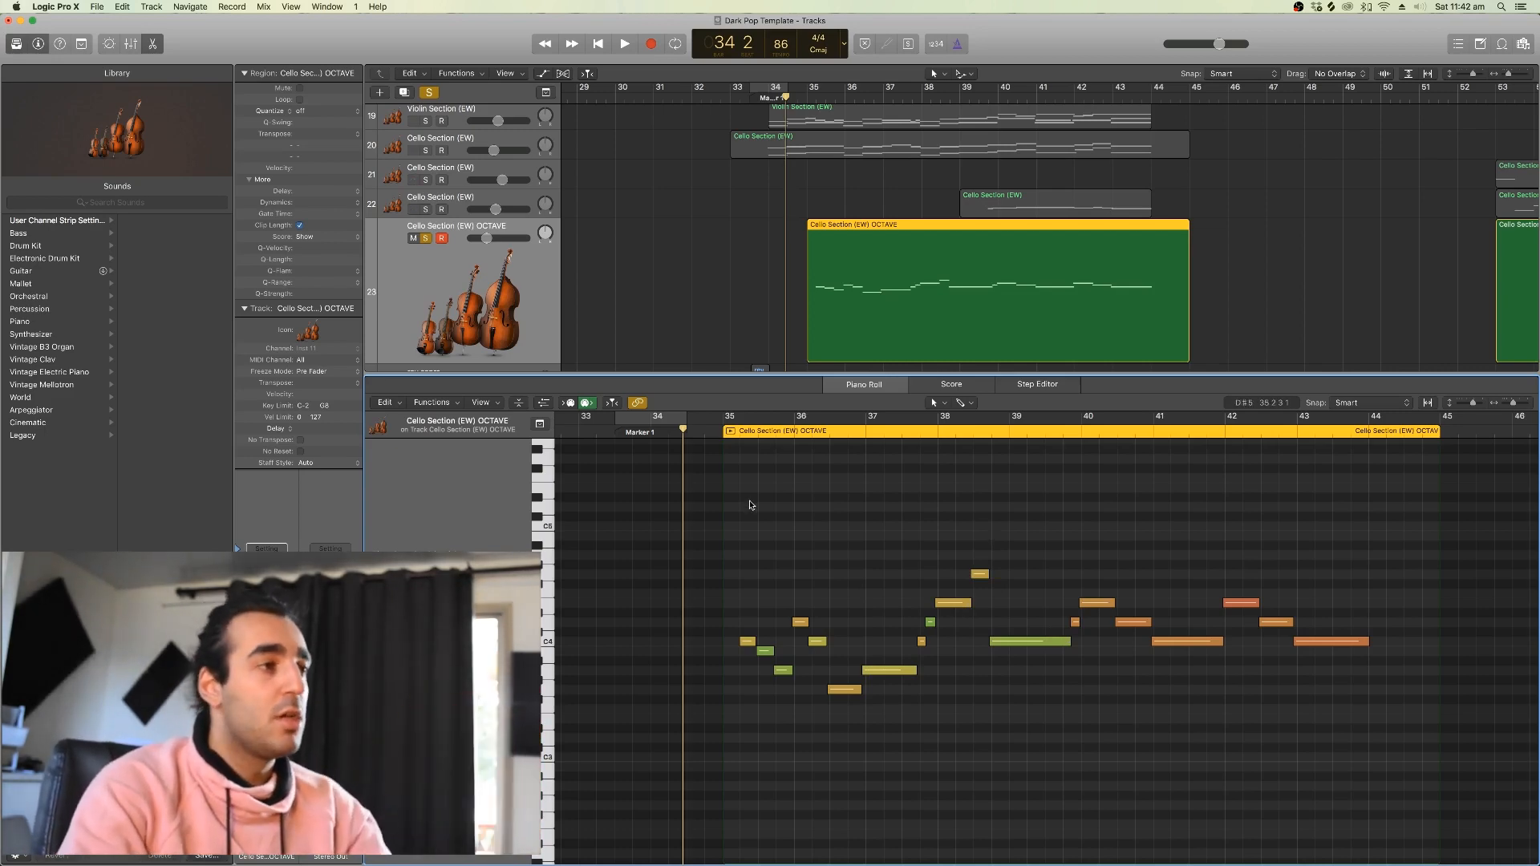
pyautogui.press('space')
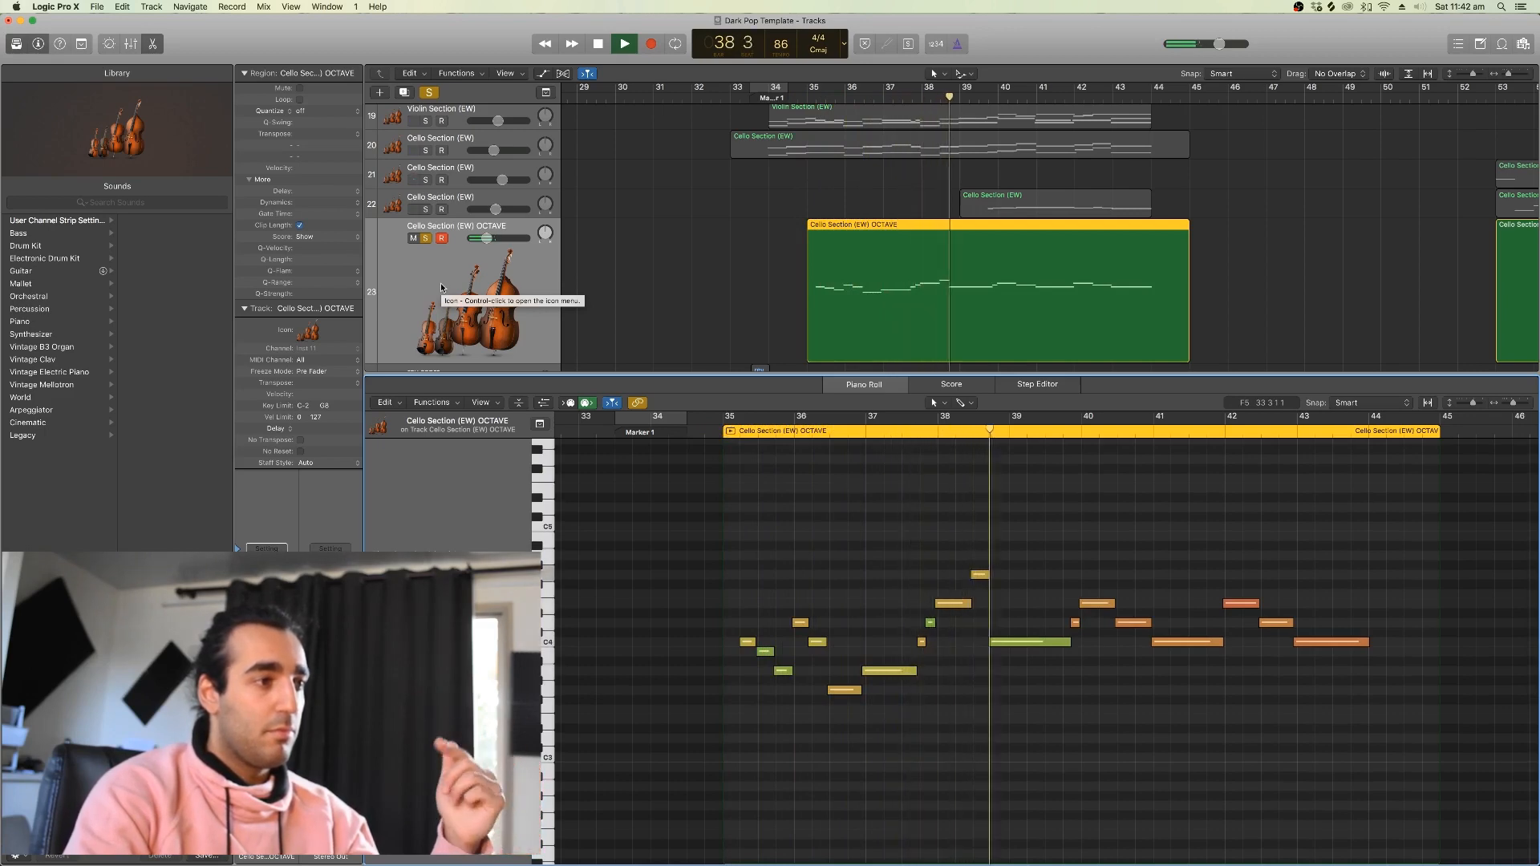
pyautogui.hscroll(2, 608, 324)
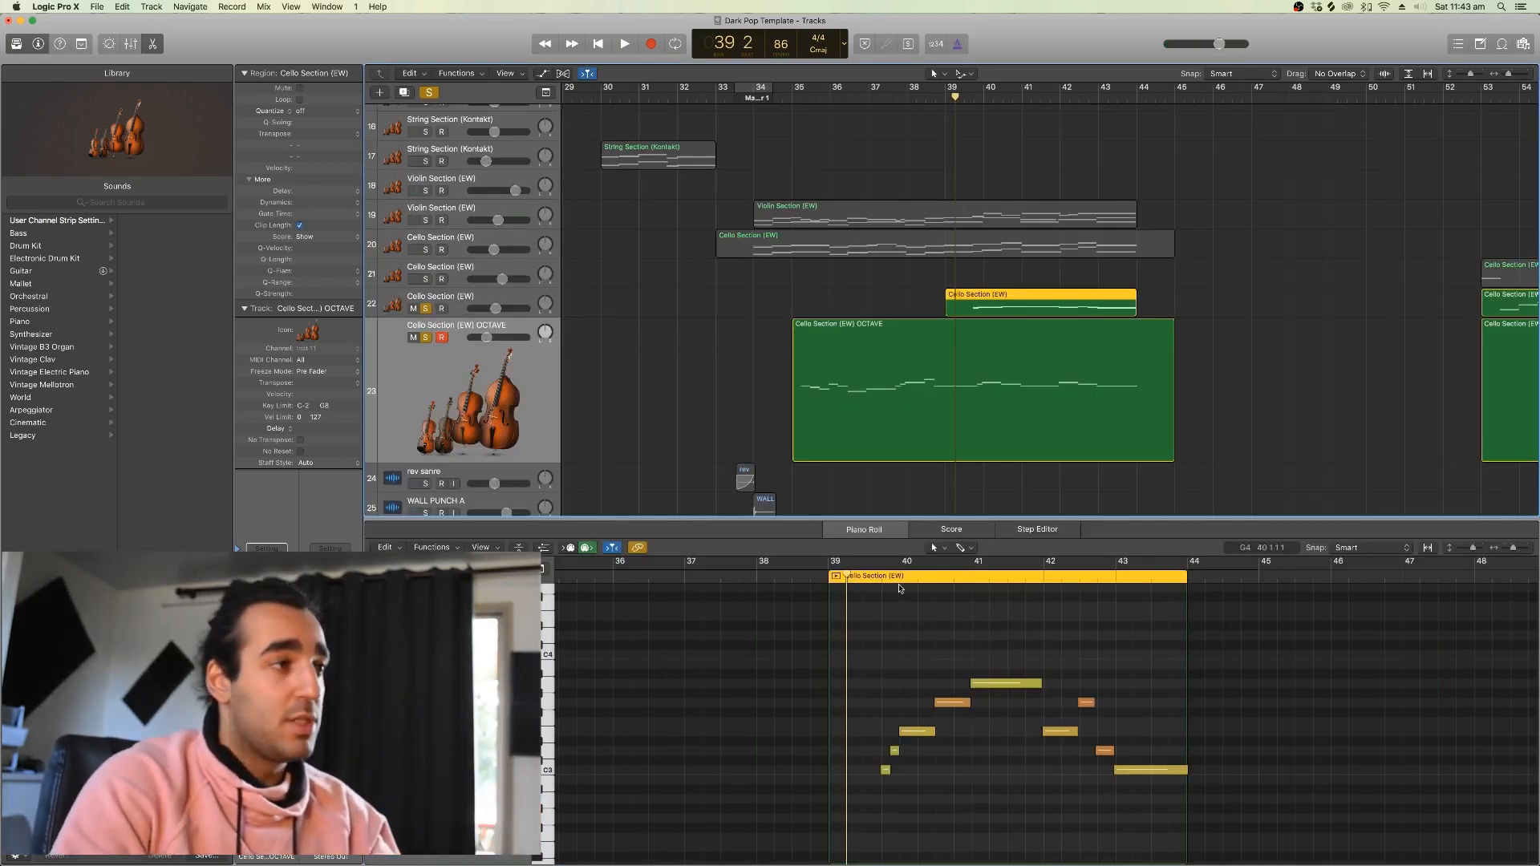
# - Close the piano roll, clear all solos, and play the mix from bar 39 with the Cello Section (EW) part that starts there muted
pyautogui.press('p')
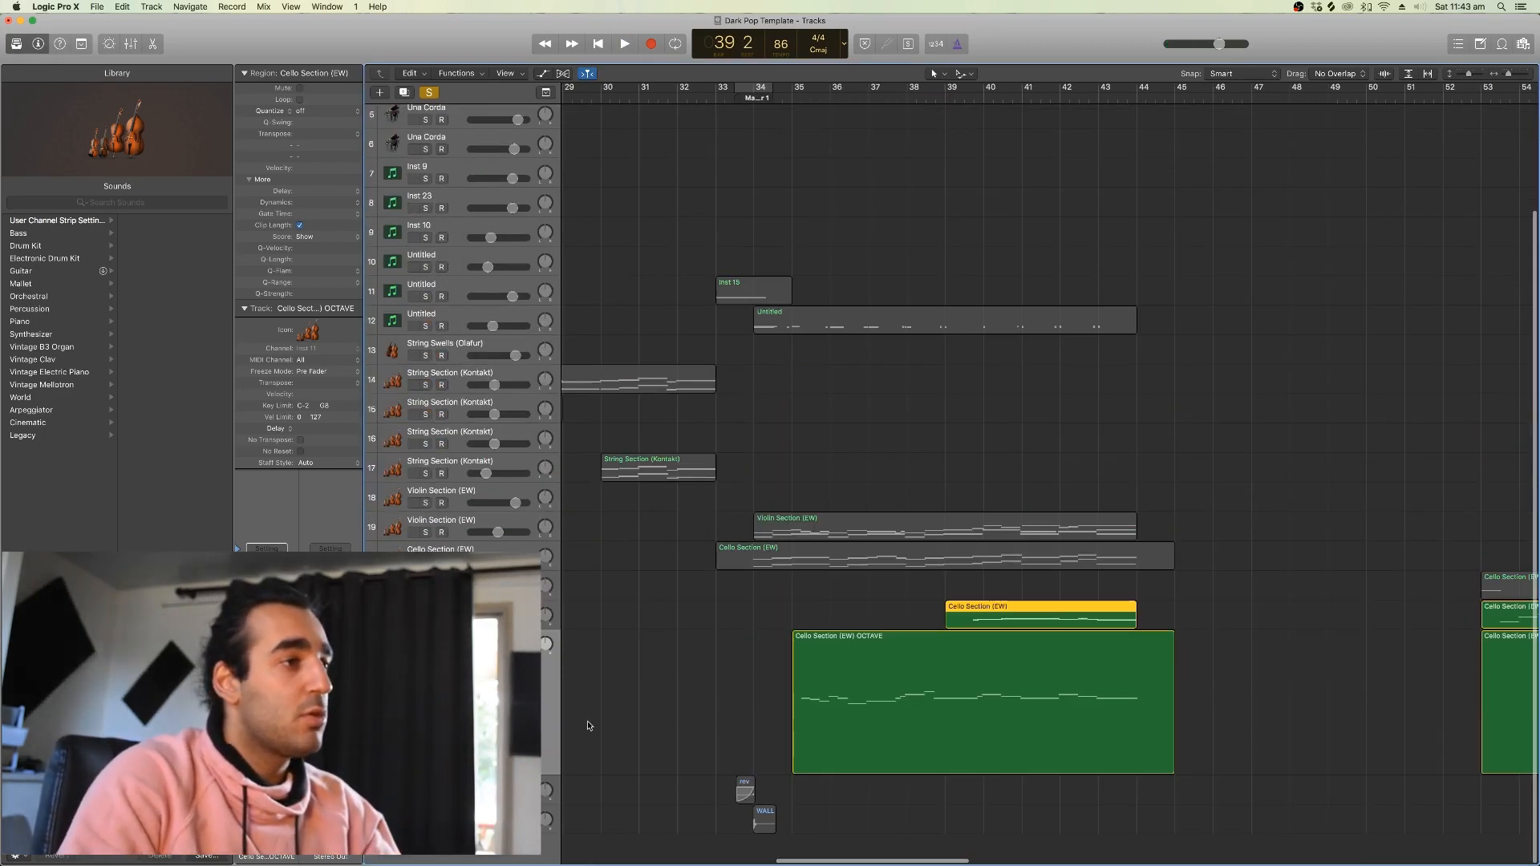
pyautogui.hotkey('ctrl', 's')
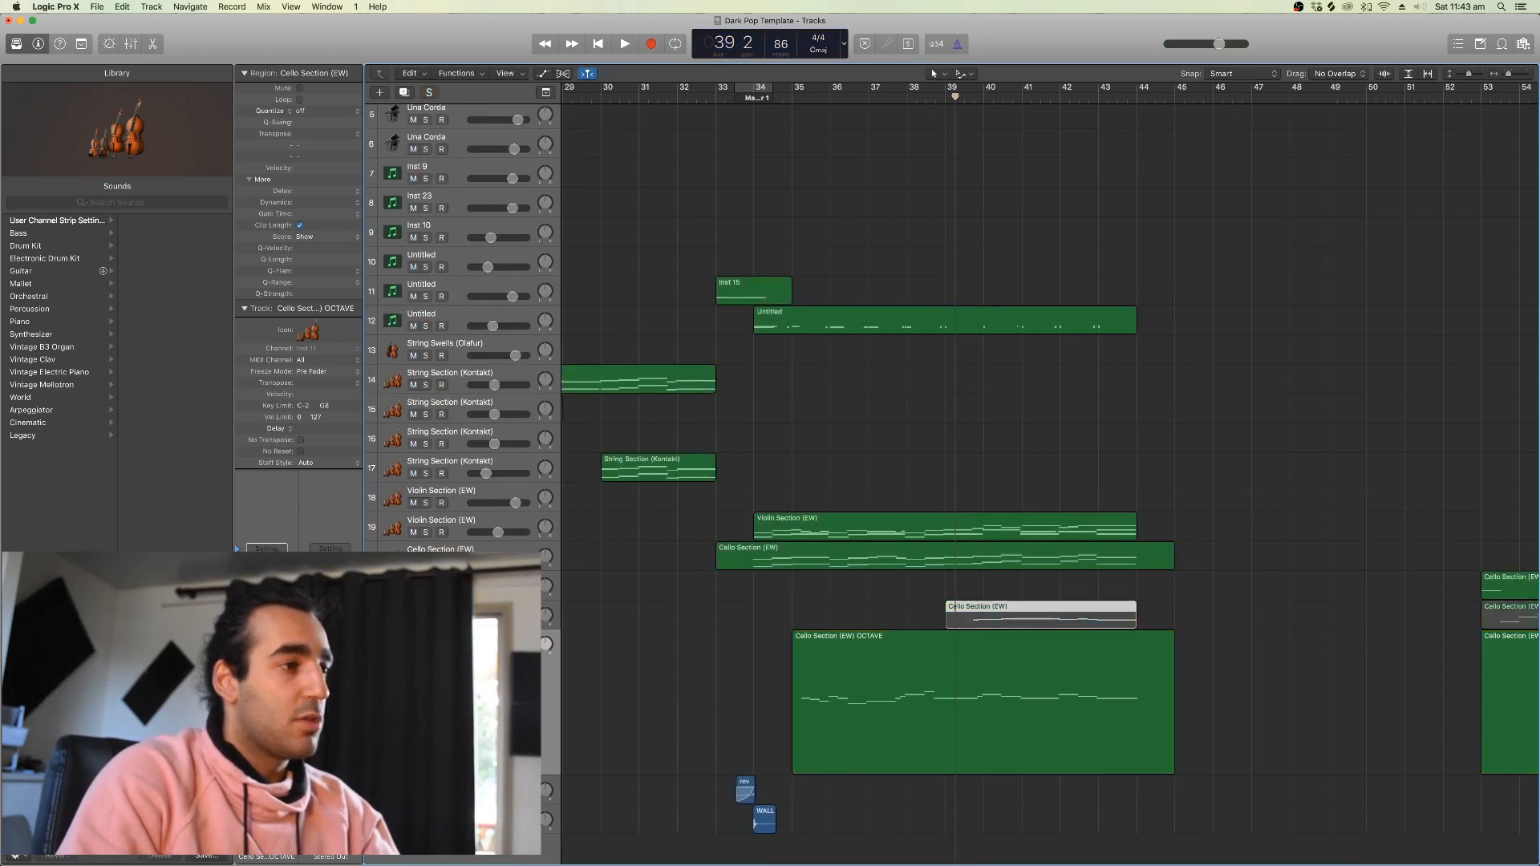
pyautogui.press('space')
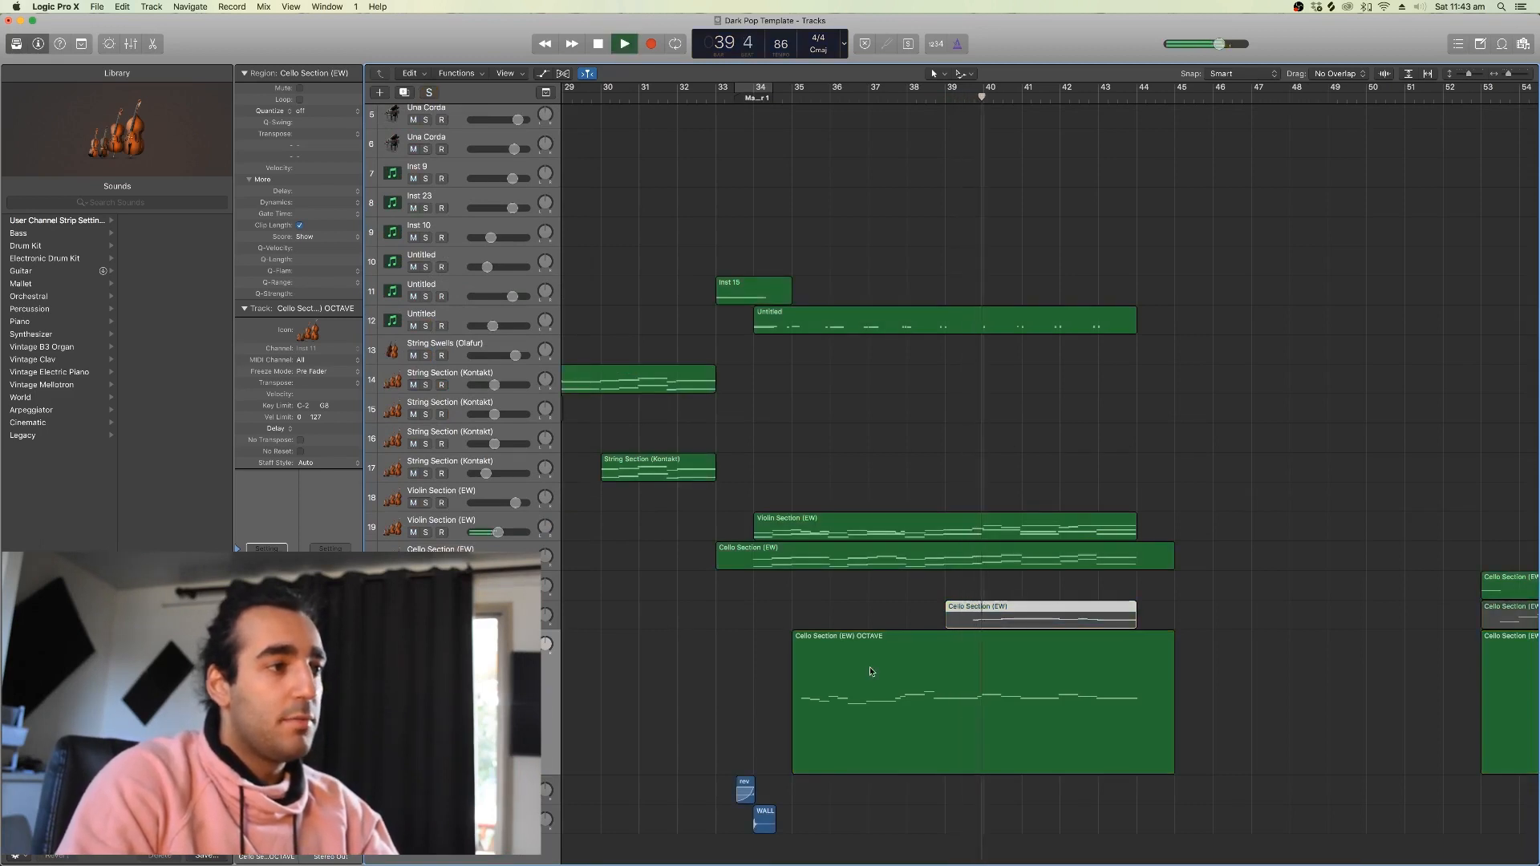
pyautogui.press('space')
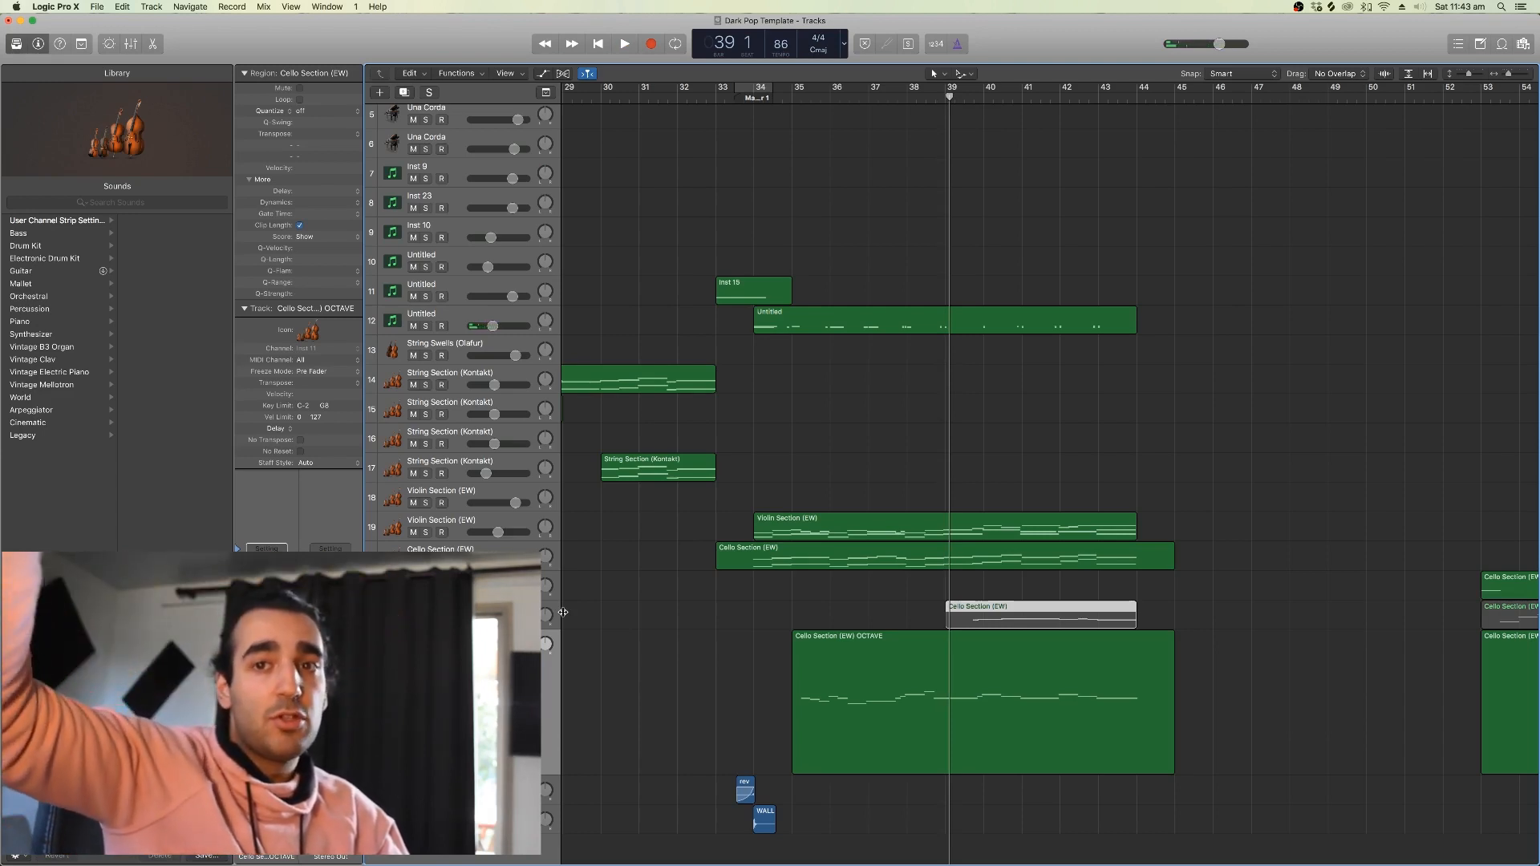
pyautogui.press('space')
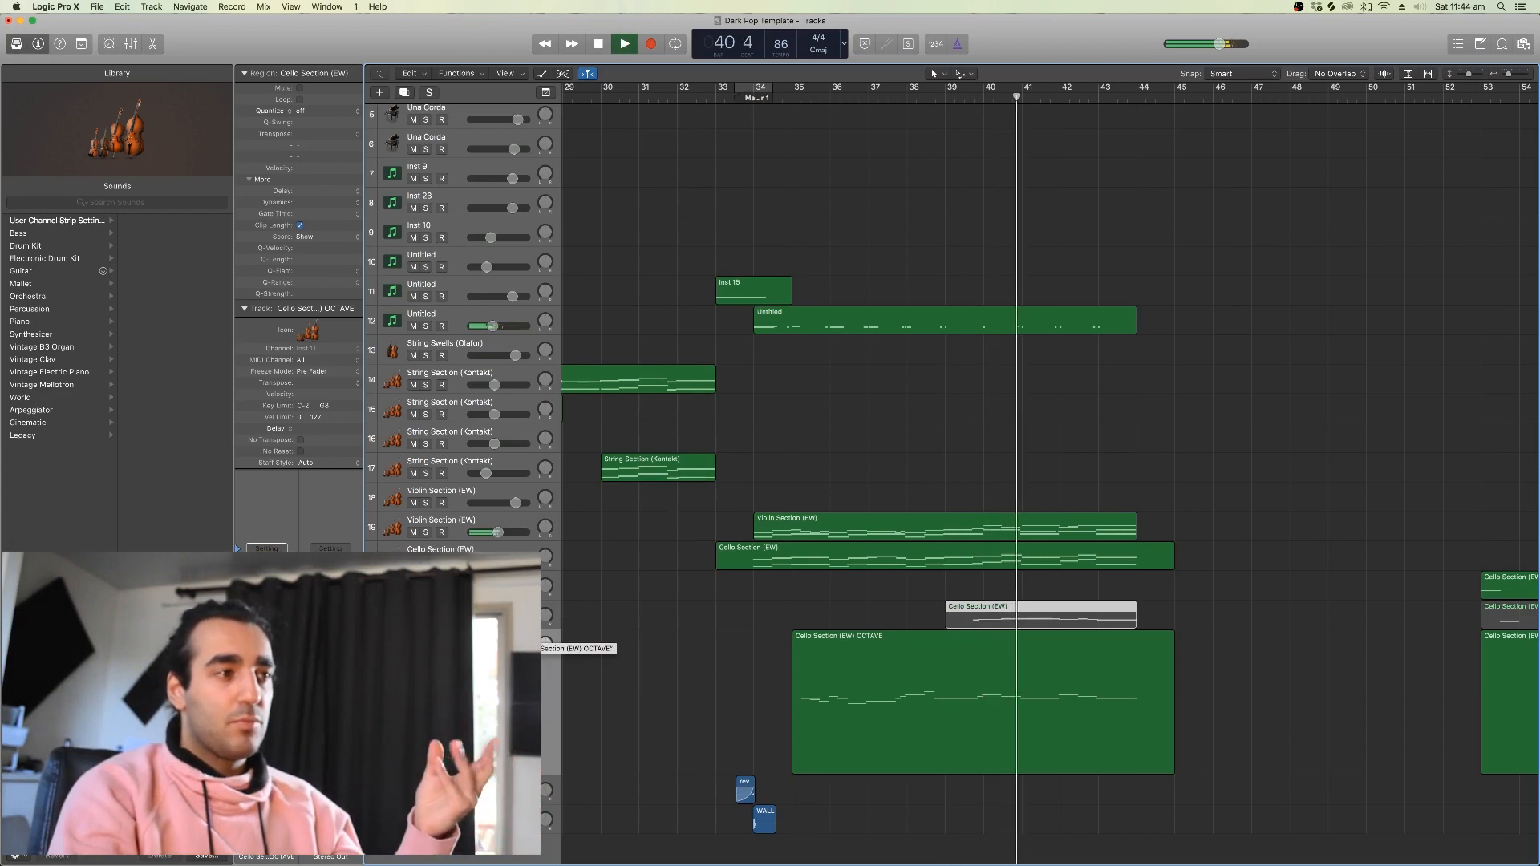
pyautogui.press('space')
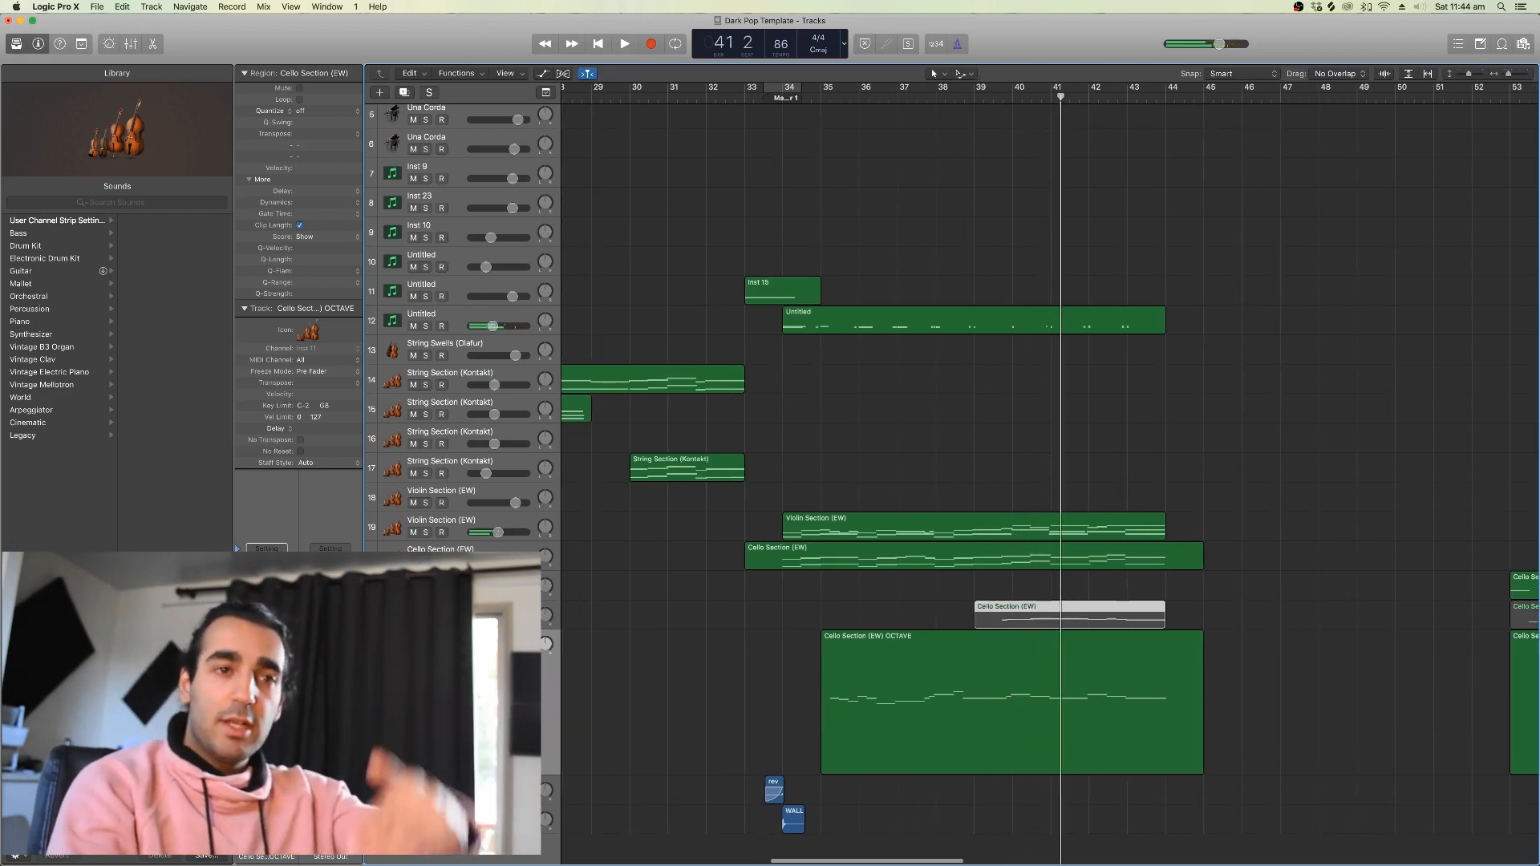
# - Open the Cello Section (EW) OCTAVE region in the piano roll and audition its notes at bars 40 and 41
pyautogui.doubleClick(1043, 700)
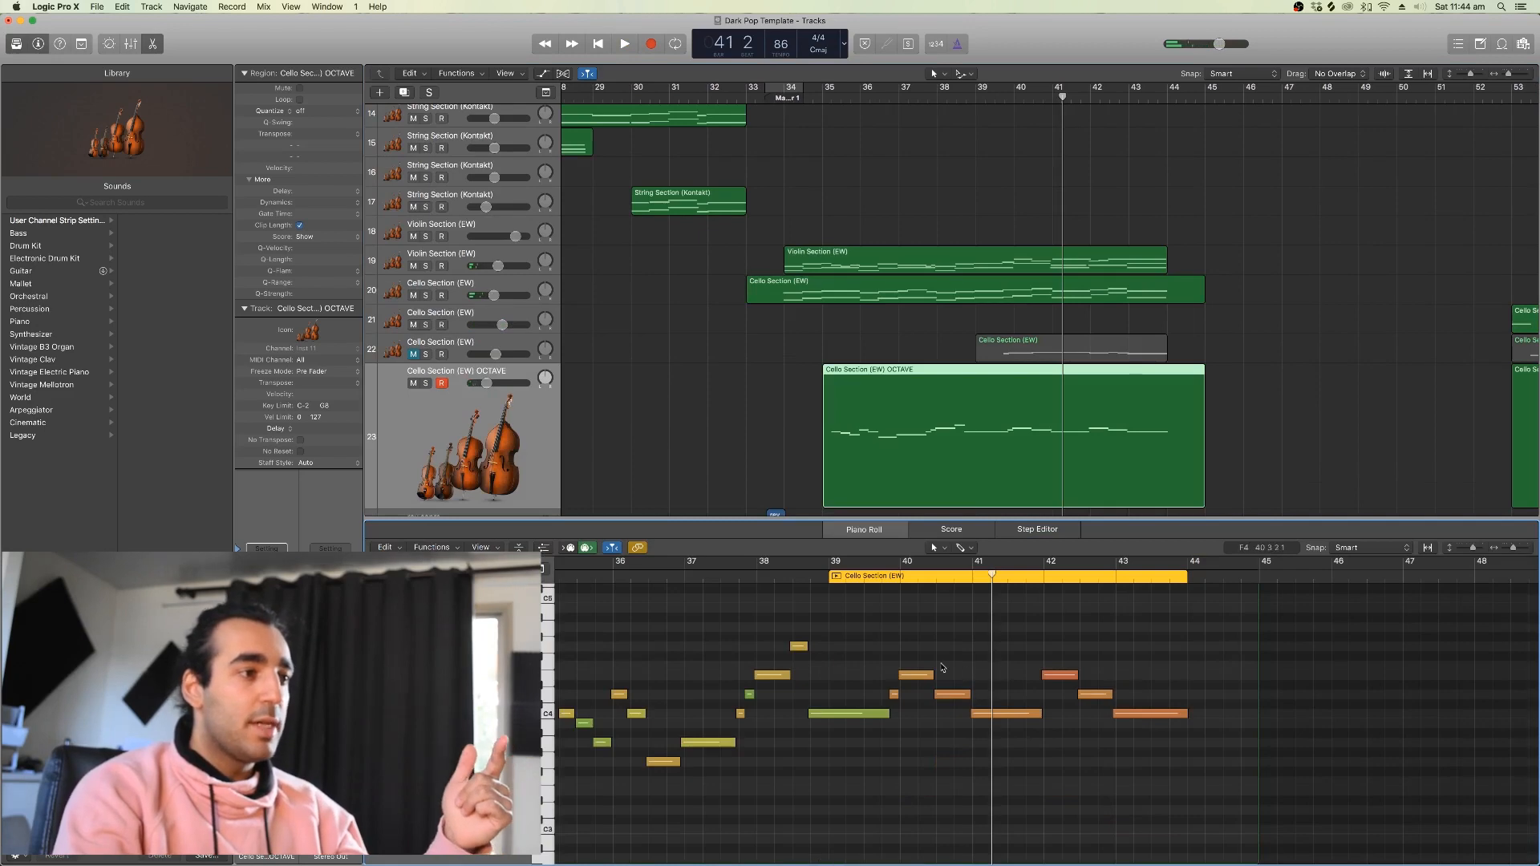
pyautogui.click(916, 676)
pyautogui.click(1003, 715)
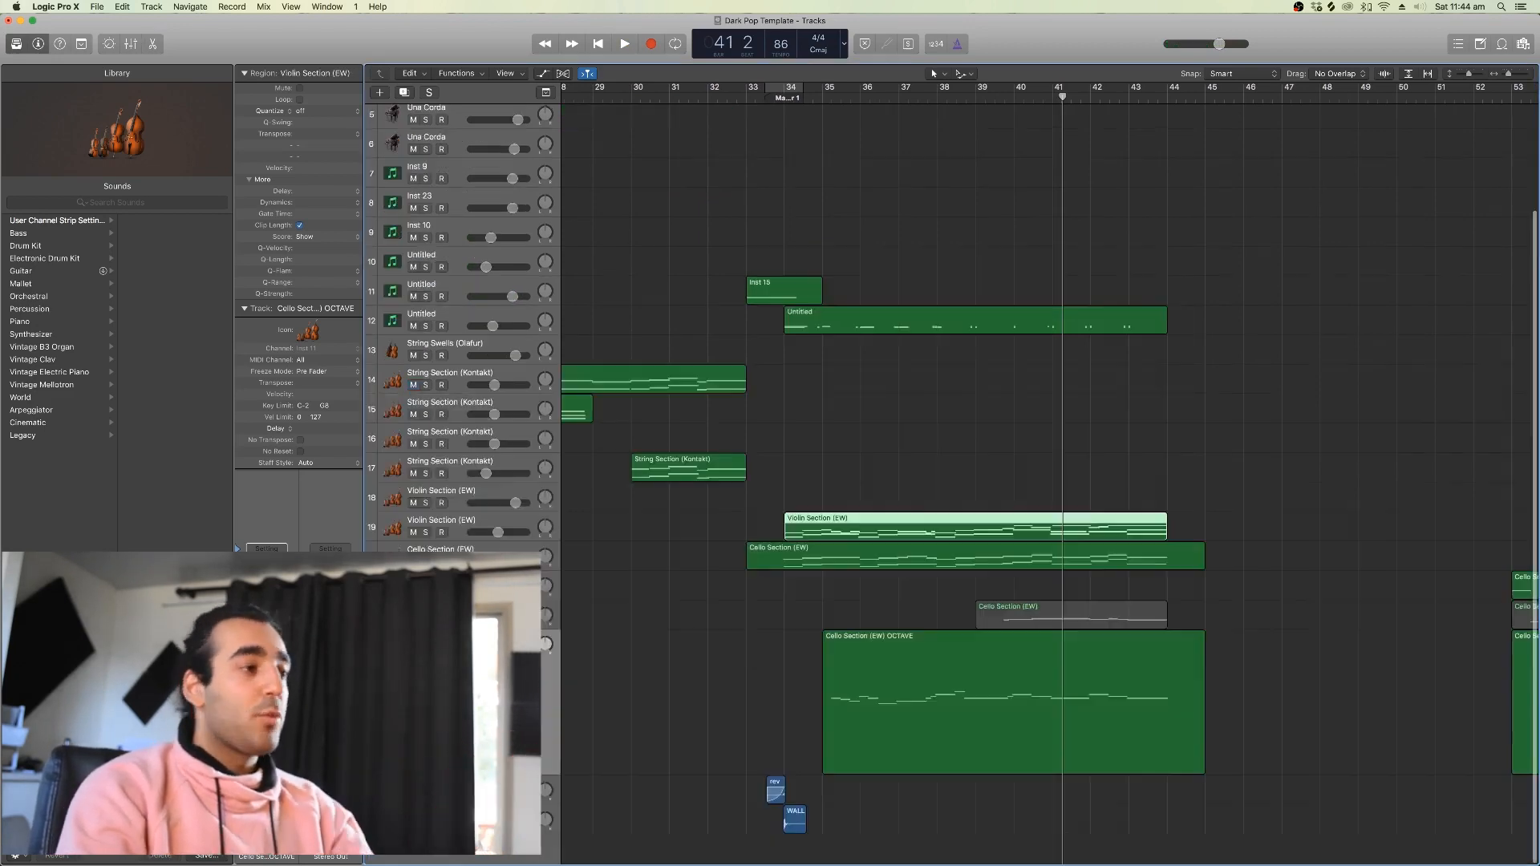
# - Solo the Cello Section (EW) track starting at bar 39 and play it from bar 39 beat 3 with its notes in the piano roll
pyautogui.click(449, 610)
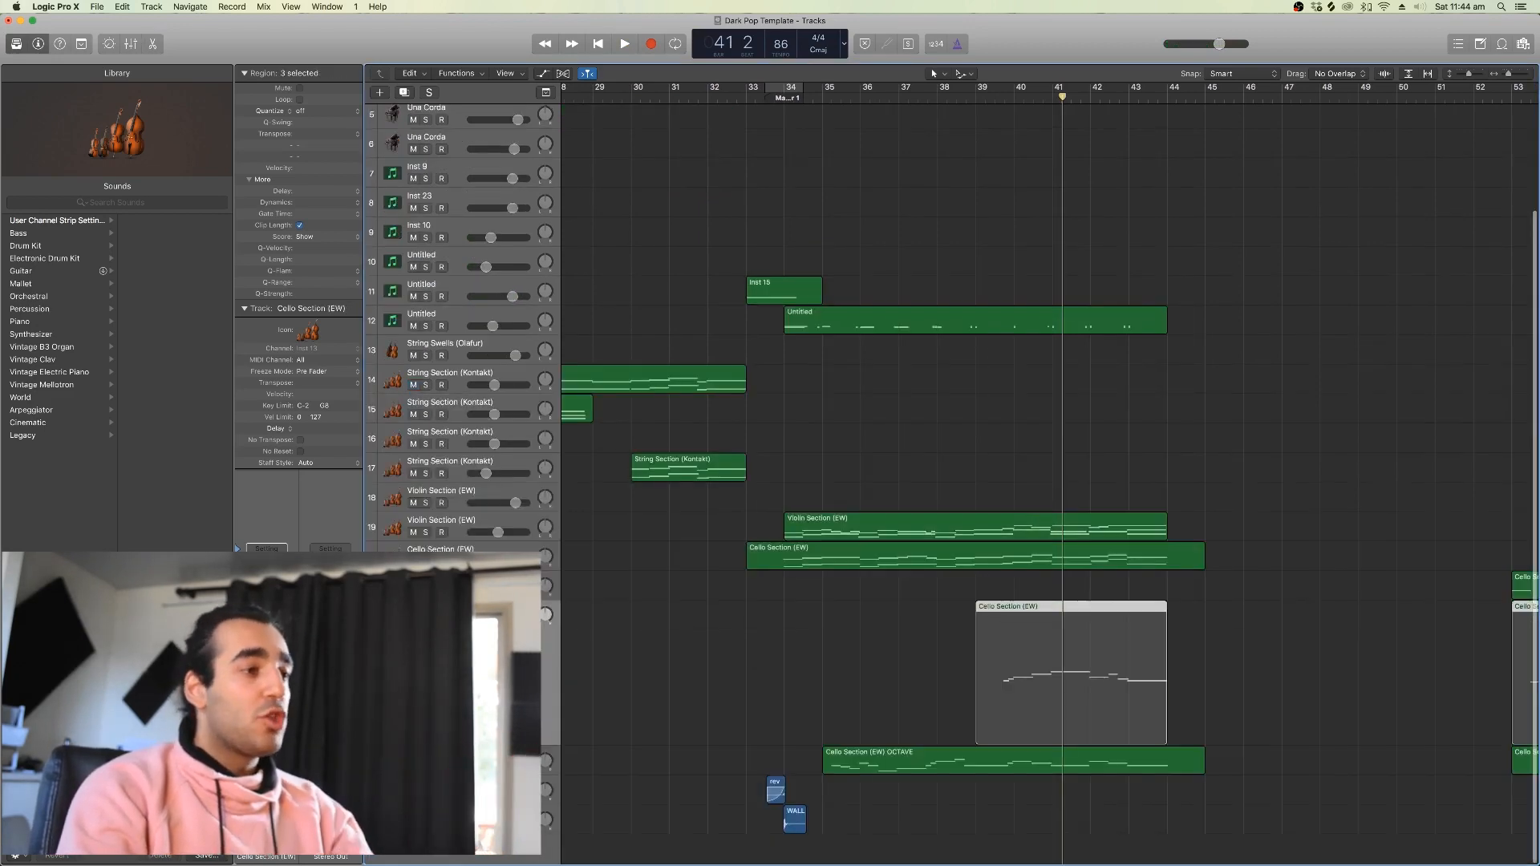
pyautogui.press('s')
pyautogui.moveTo(1007, 98); pyautogui.dragTo(999, 104)
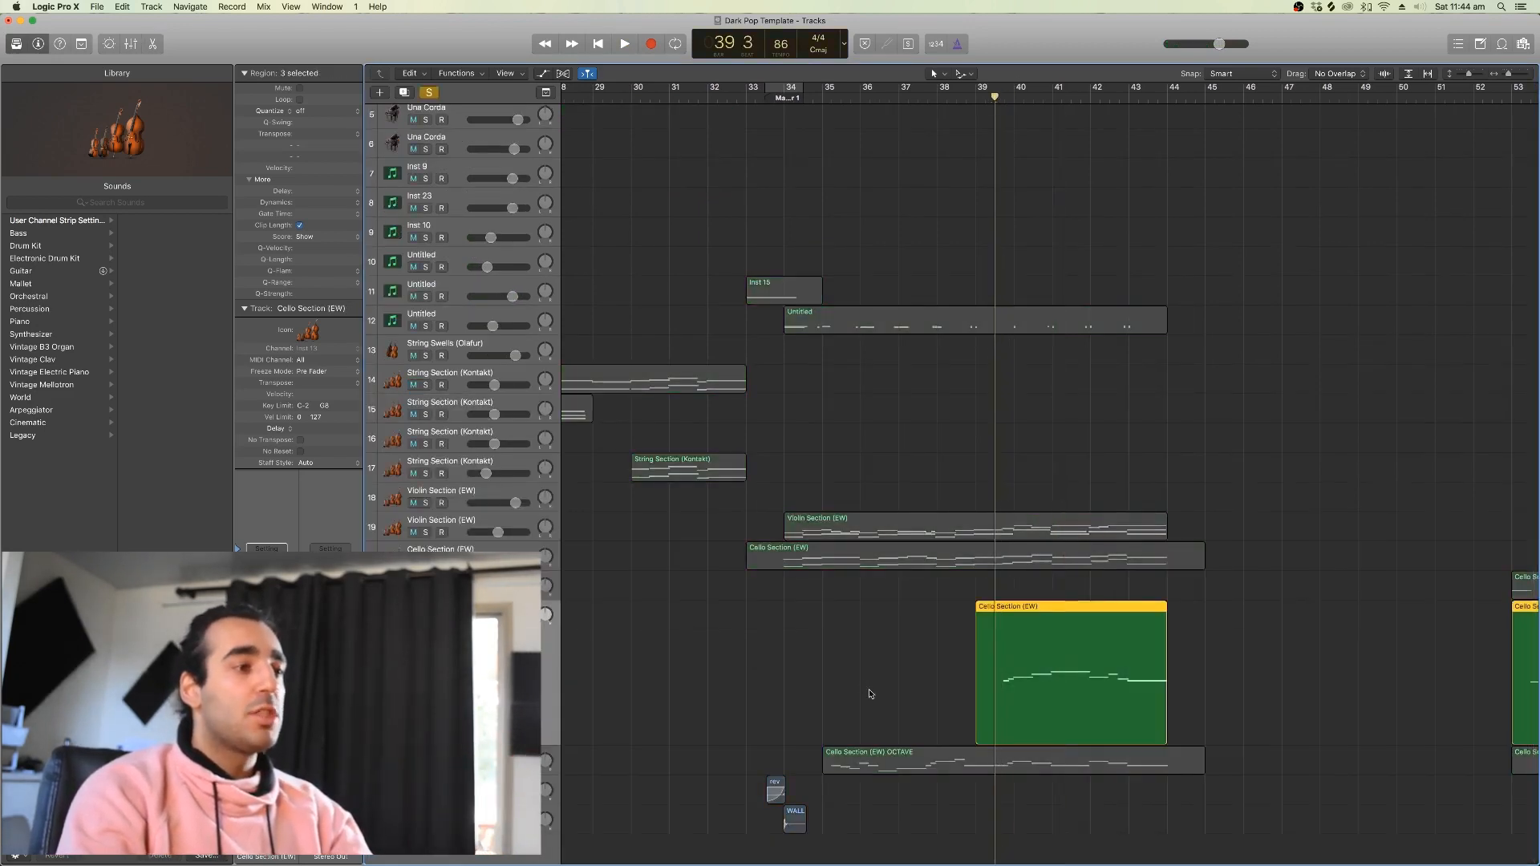
pyautogui.press('space')
pyautogui.doubleClick(1091, 695)
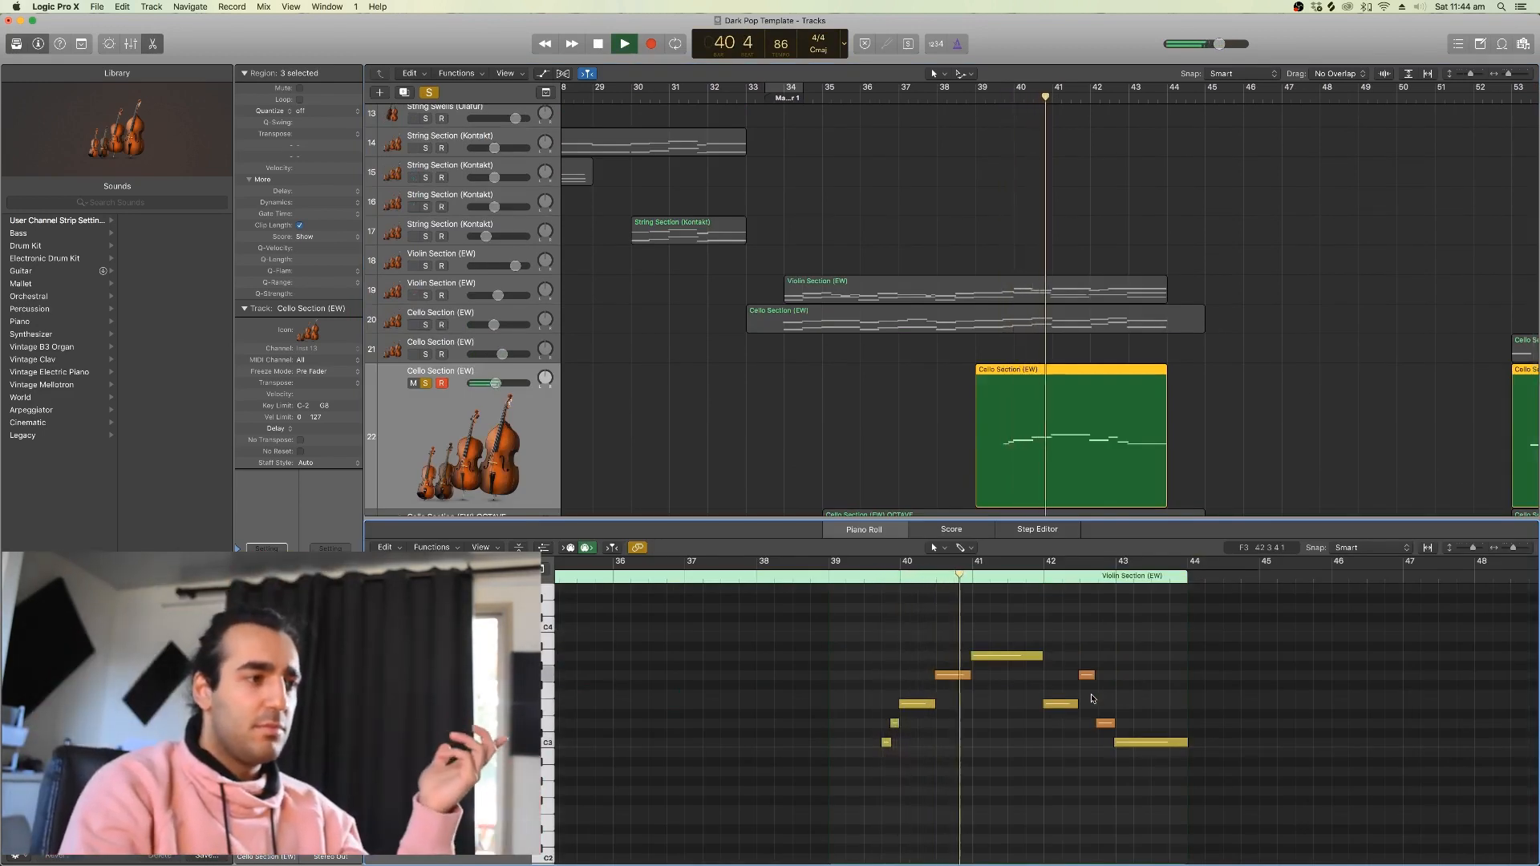
pyautogui.press('space')
# - Replay from bar 39 beat 3, toggling that cello track's mute to compare the passage with and without it
pyautogui.click(995, 97)
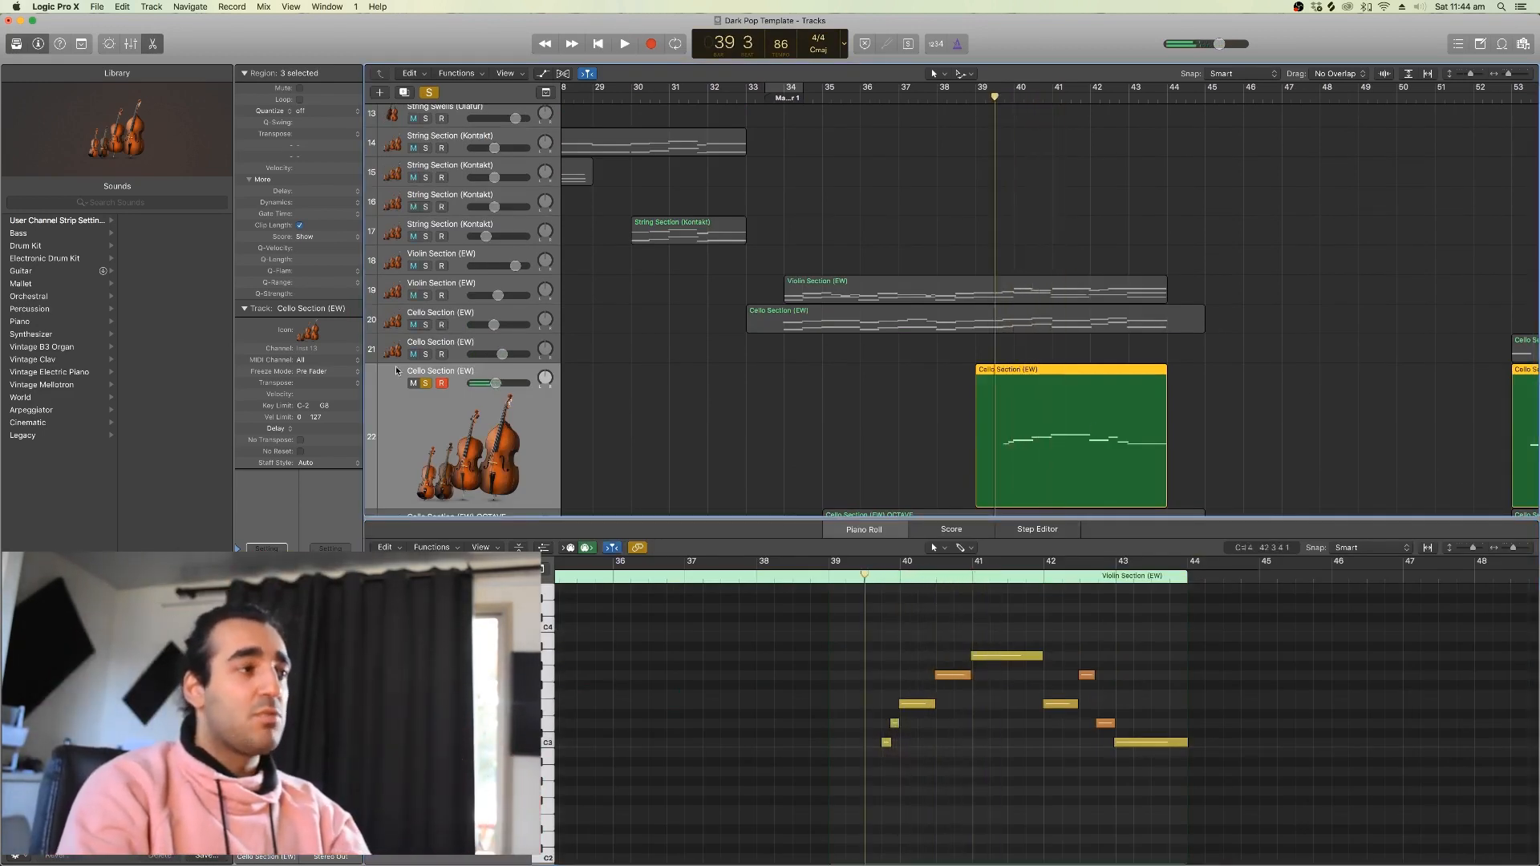
pyautogui.click(414, 385)
pyautogui.press('space')
pyautogui.click(414, 385)
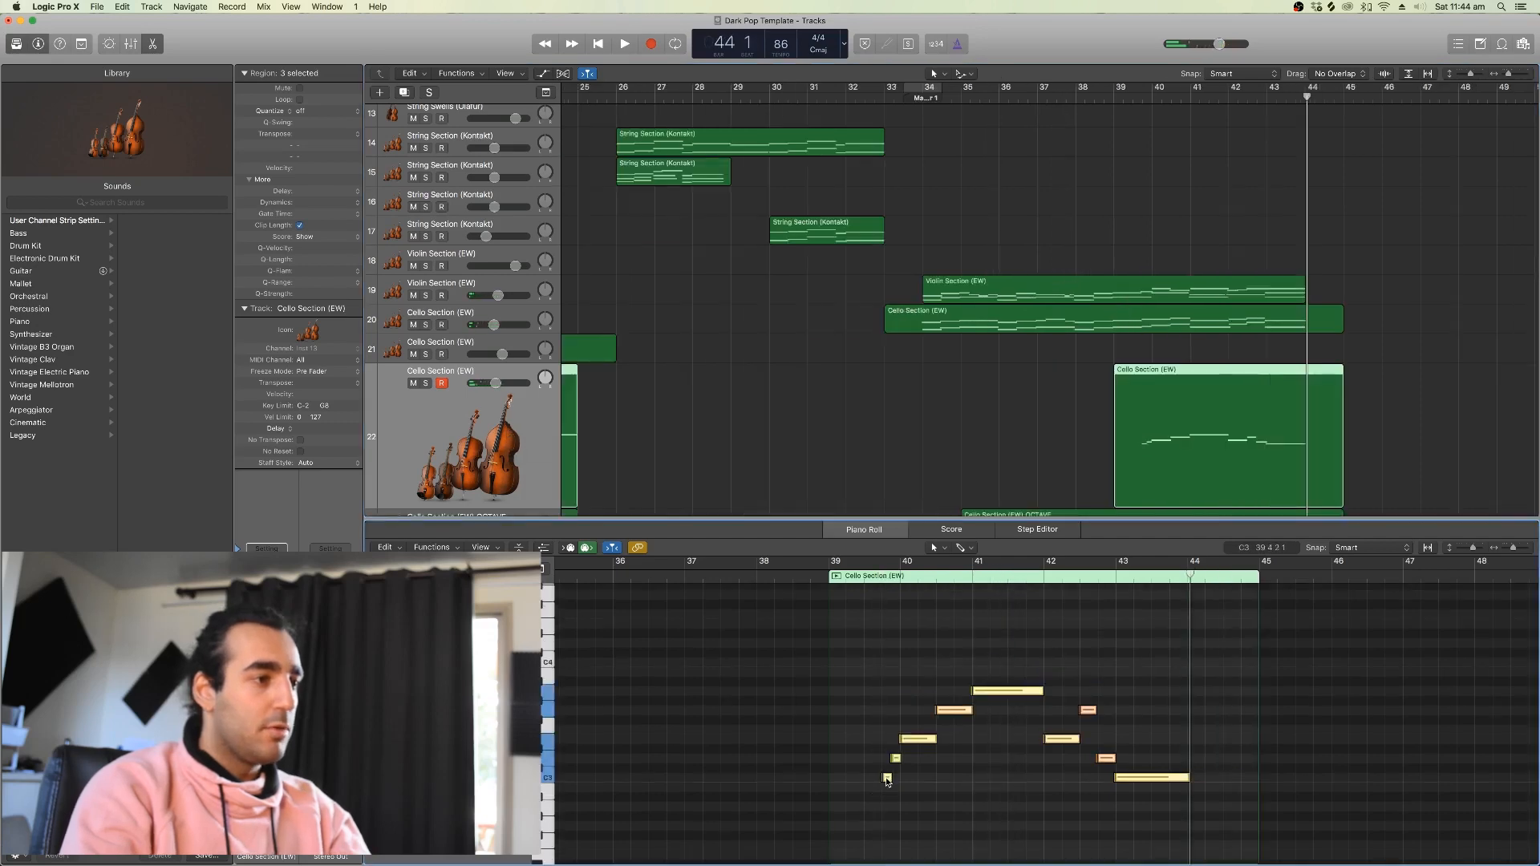
# - Copy all notes of the cello line one octave higher in the piano roll and play the doubled line from just before bar 40
pyautogui.moveTo(887, 779); pyautogui.dragTo(890, 671)
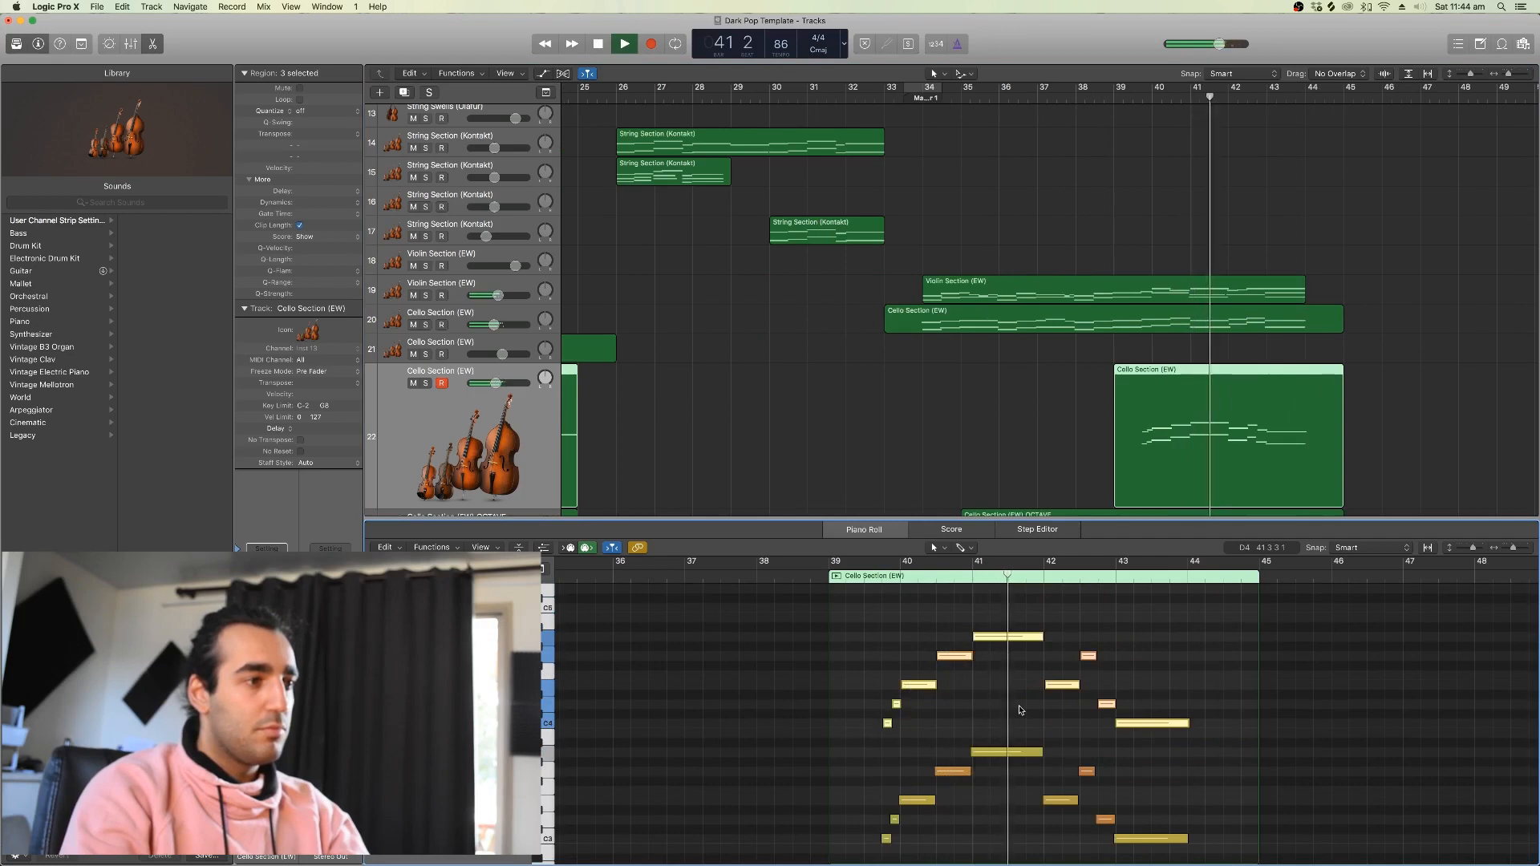
pyautogui.press('space')
pyautogui.click(997, 639)
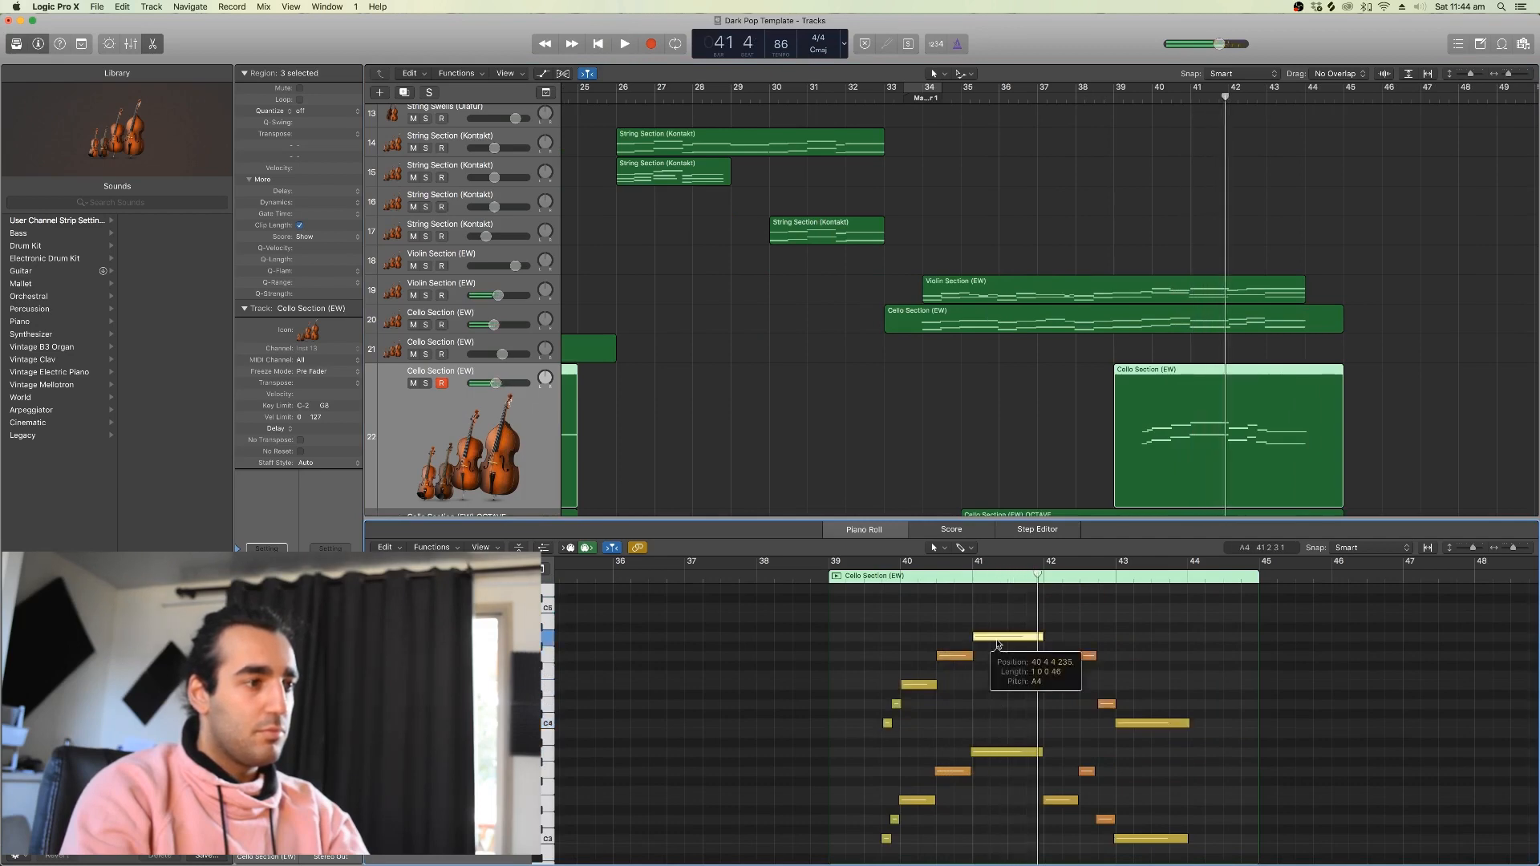
pyautogui.moveTo(903, 576); pyautogui.dragTo(879, 574)
pyautogui.press('space')
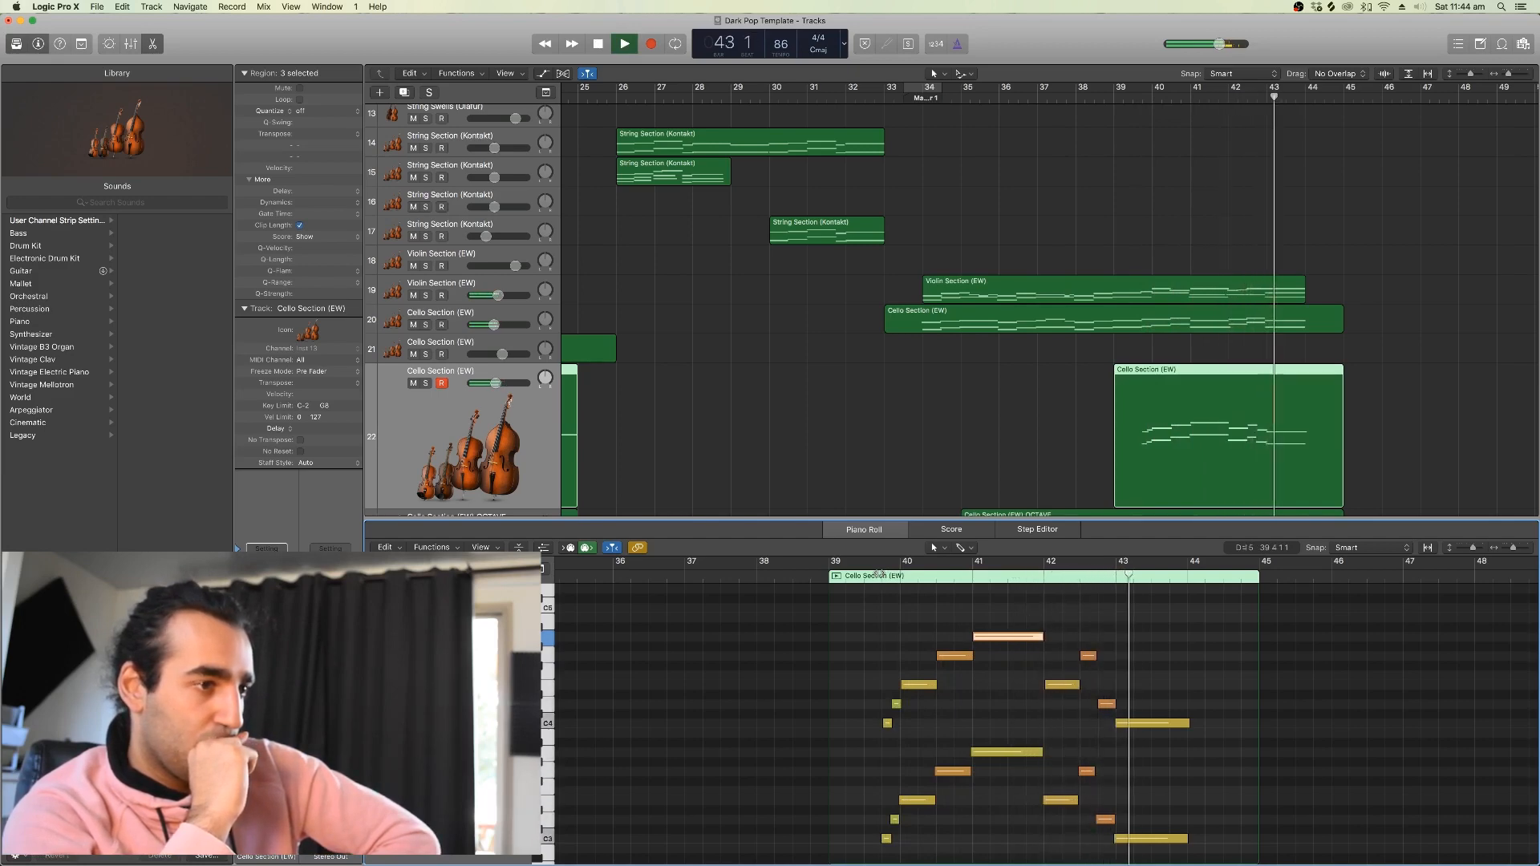
# - Close the piano roll, with playback stopped, and return the enlarged Cello Section (EW) track to normal height
pyautogui.press('p')
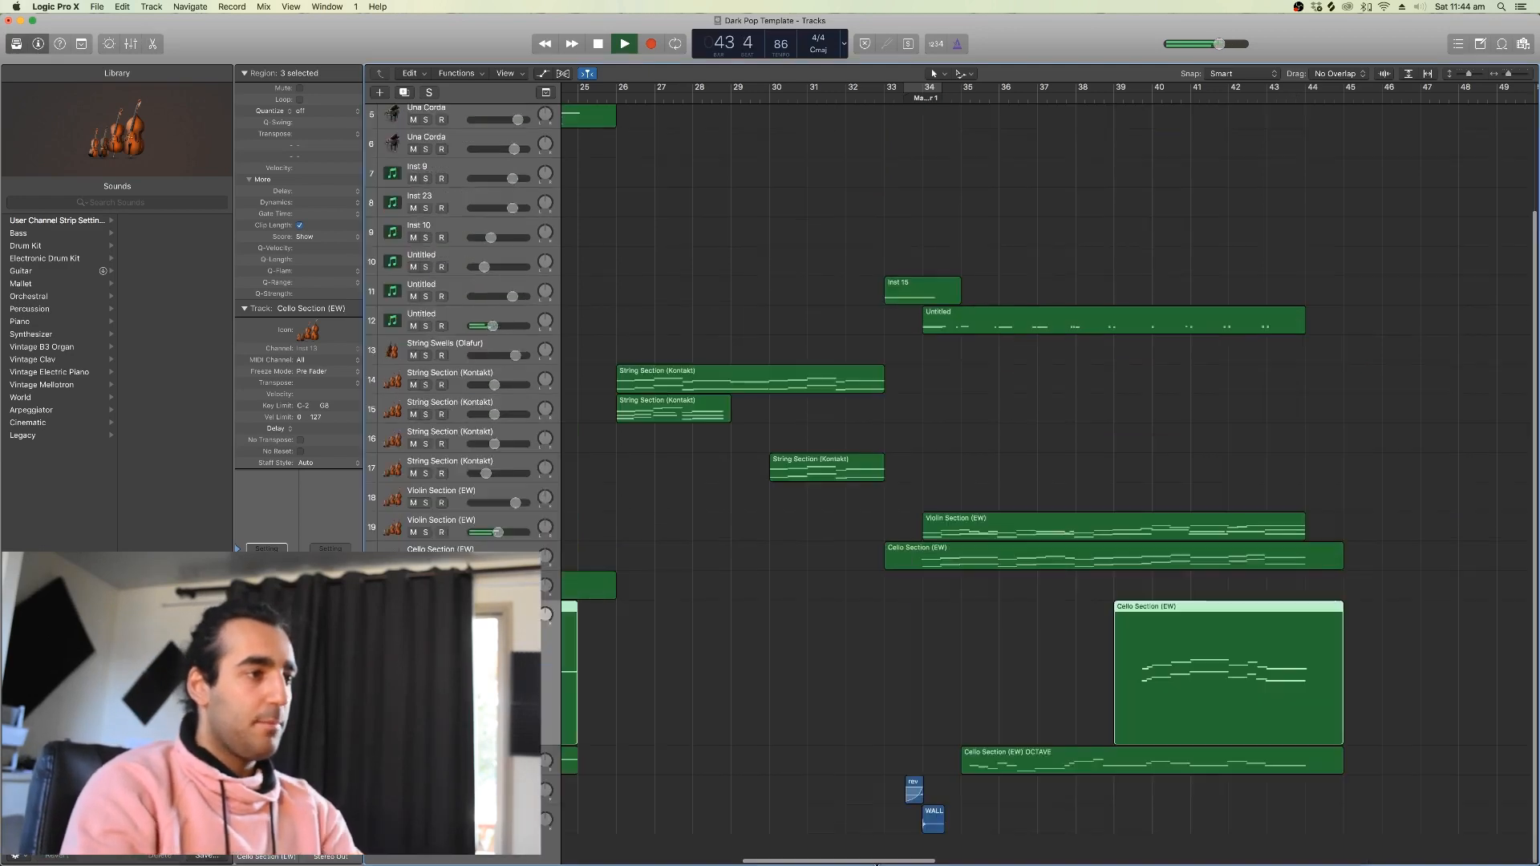
pyautogui.press('space')
pyautogui.hotkey('ctrl', 'z')
# - Zoom the arrangement out horizontally to fit most of the song and audition it from bar 26
pyautogui.hscroll(4, 807, 628)
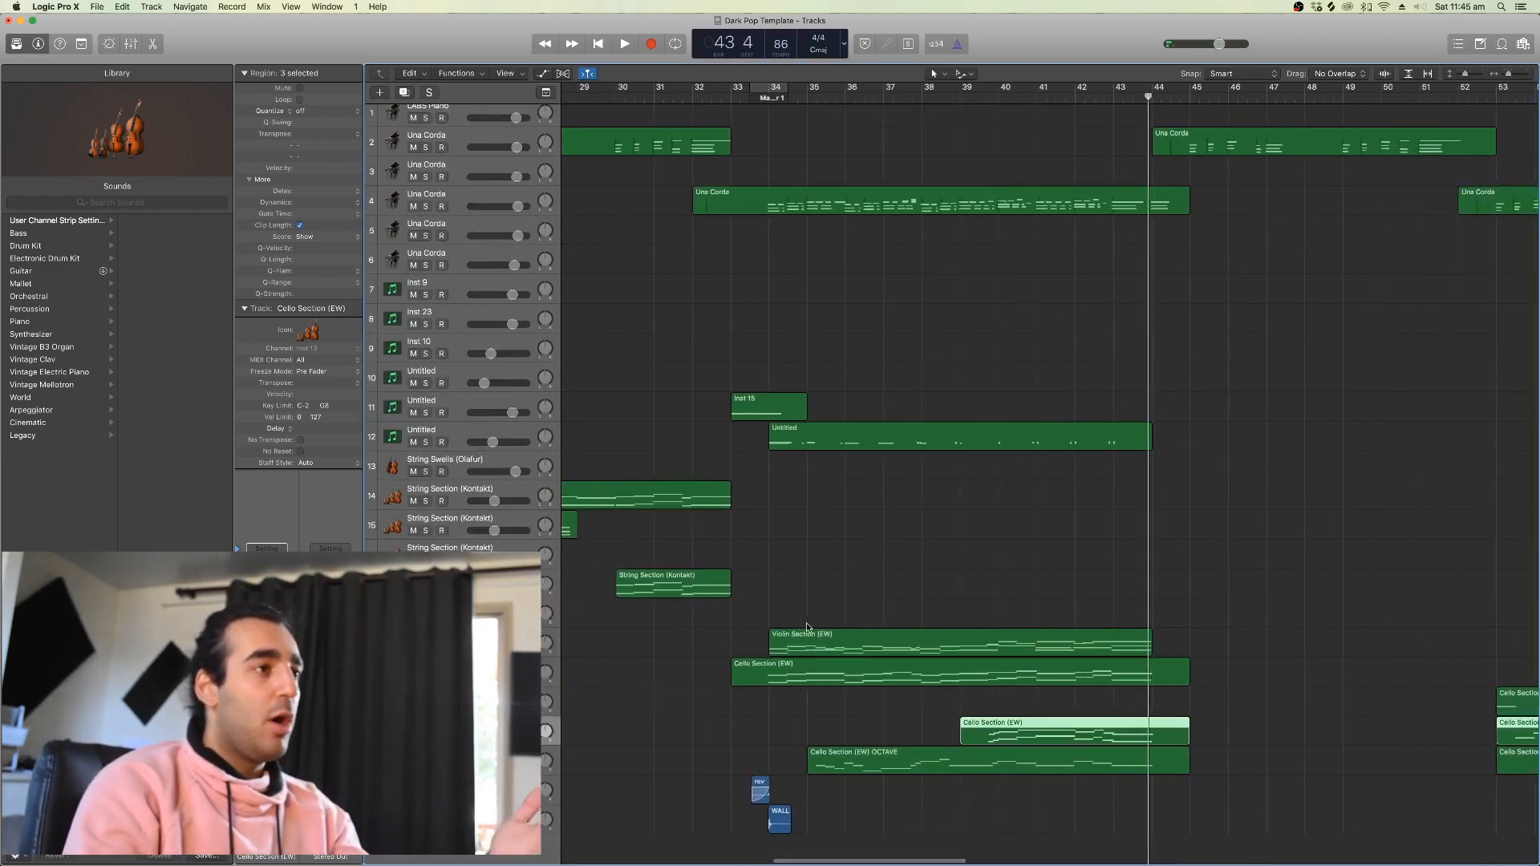
pyautogui.hscroll(4, 806, 623)
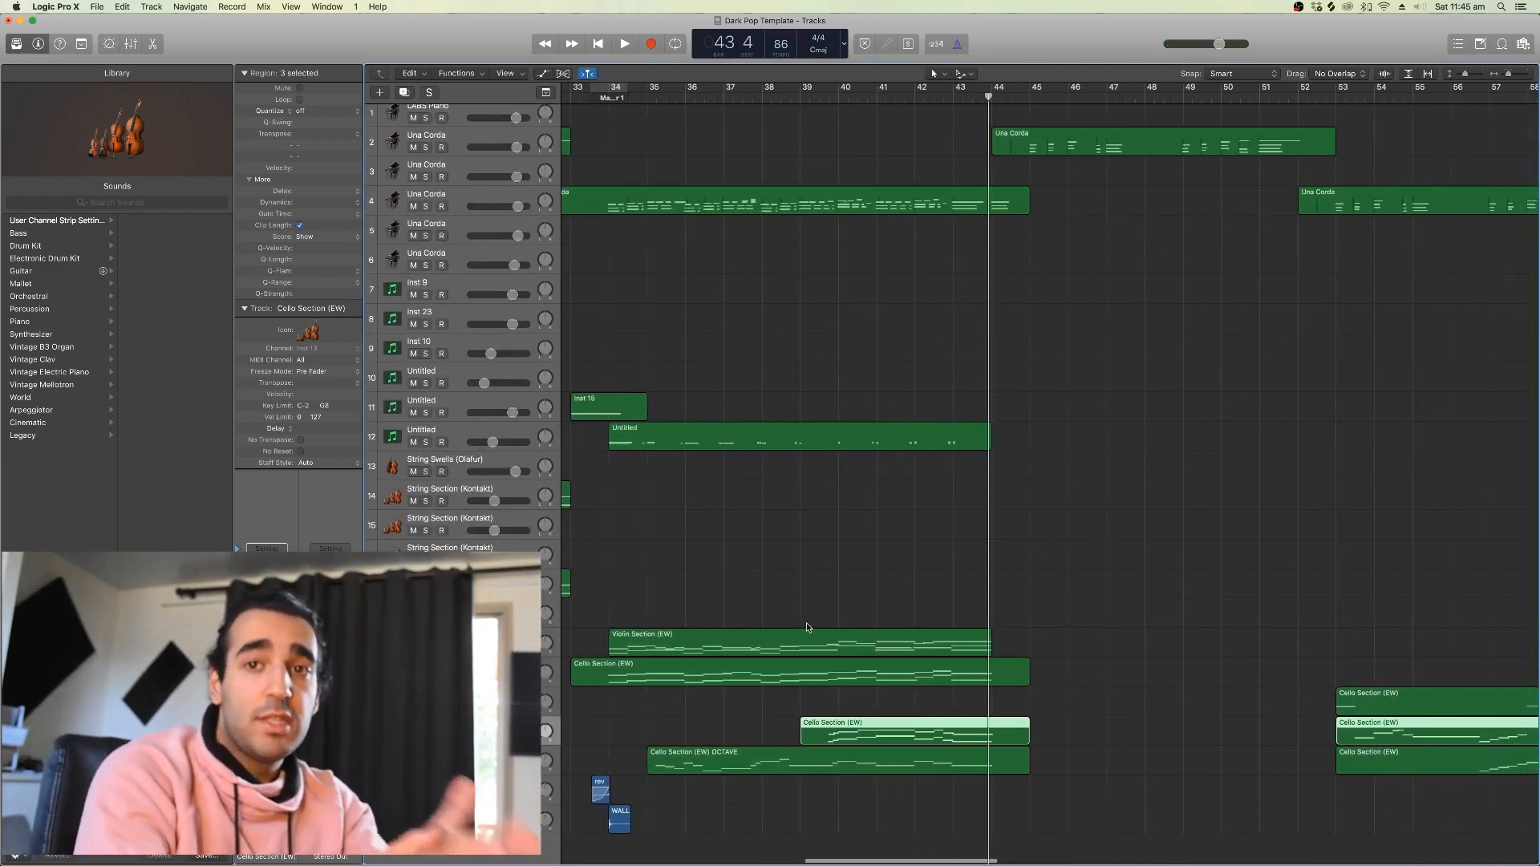
pyautogui.hscroll(7, 949, 522)
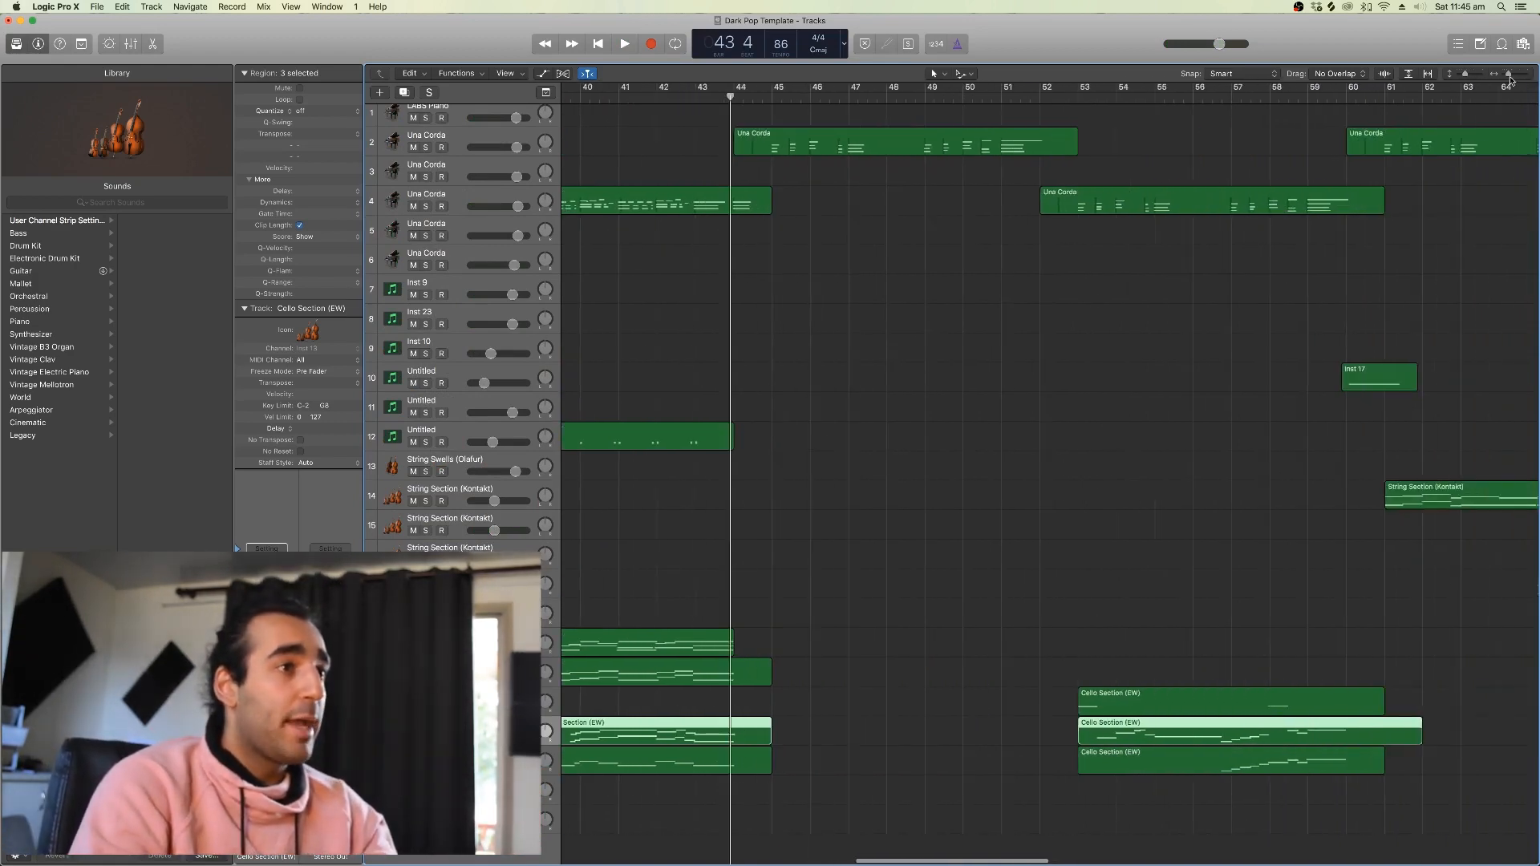
pyautogui.moveTo(1509, 74); pyautogui.dragTo(1506, 90)
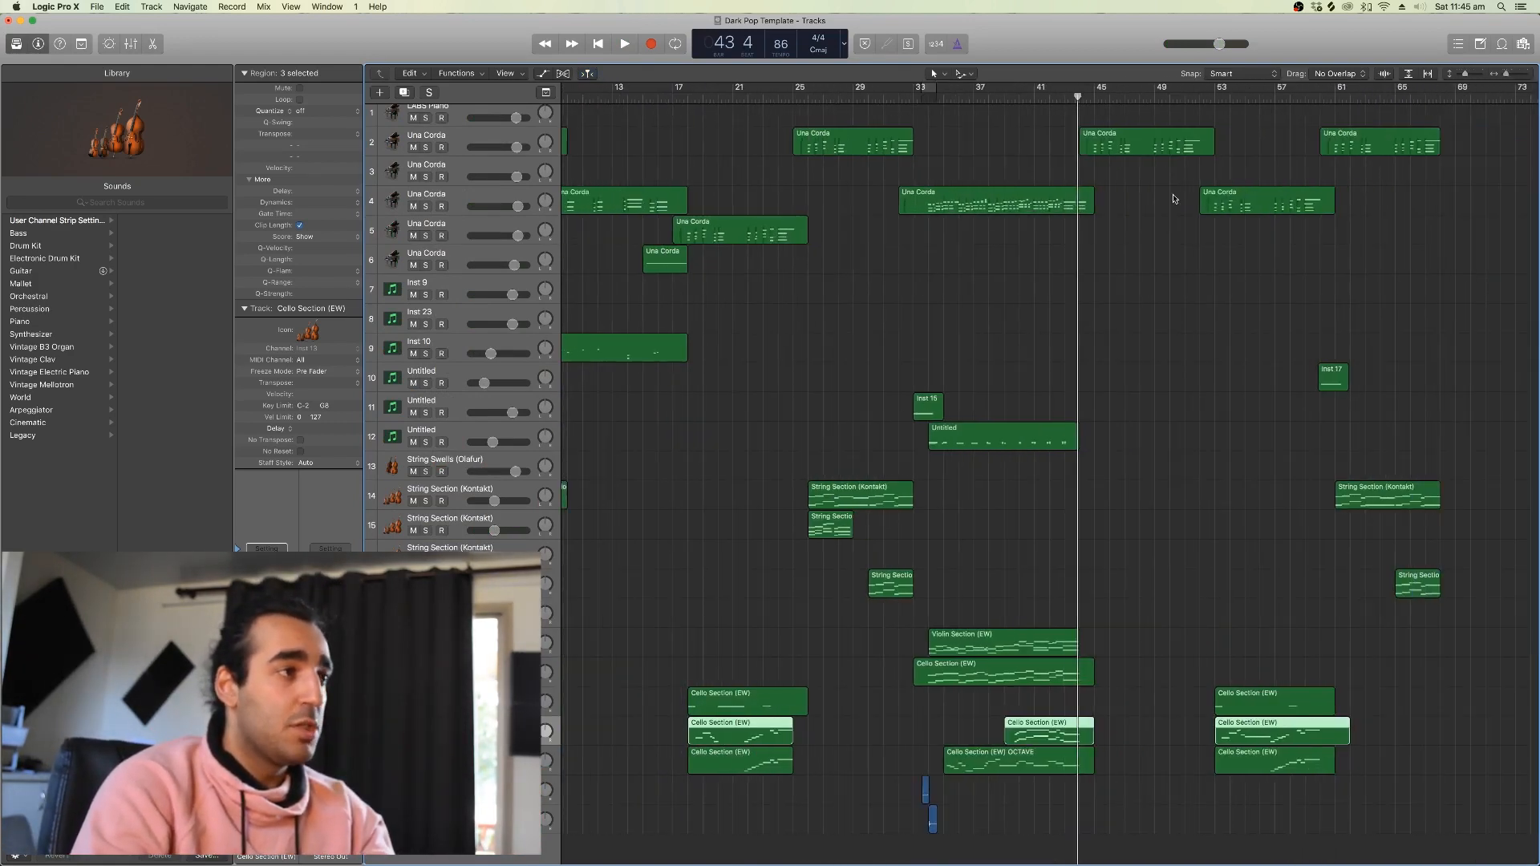
pyautogui.hscroll(-5, 824, 128)
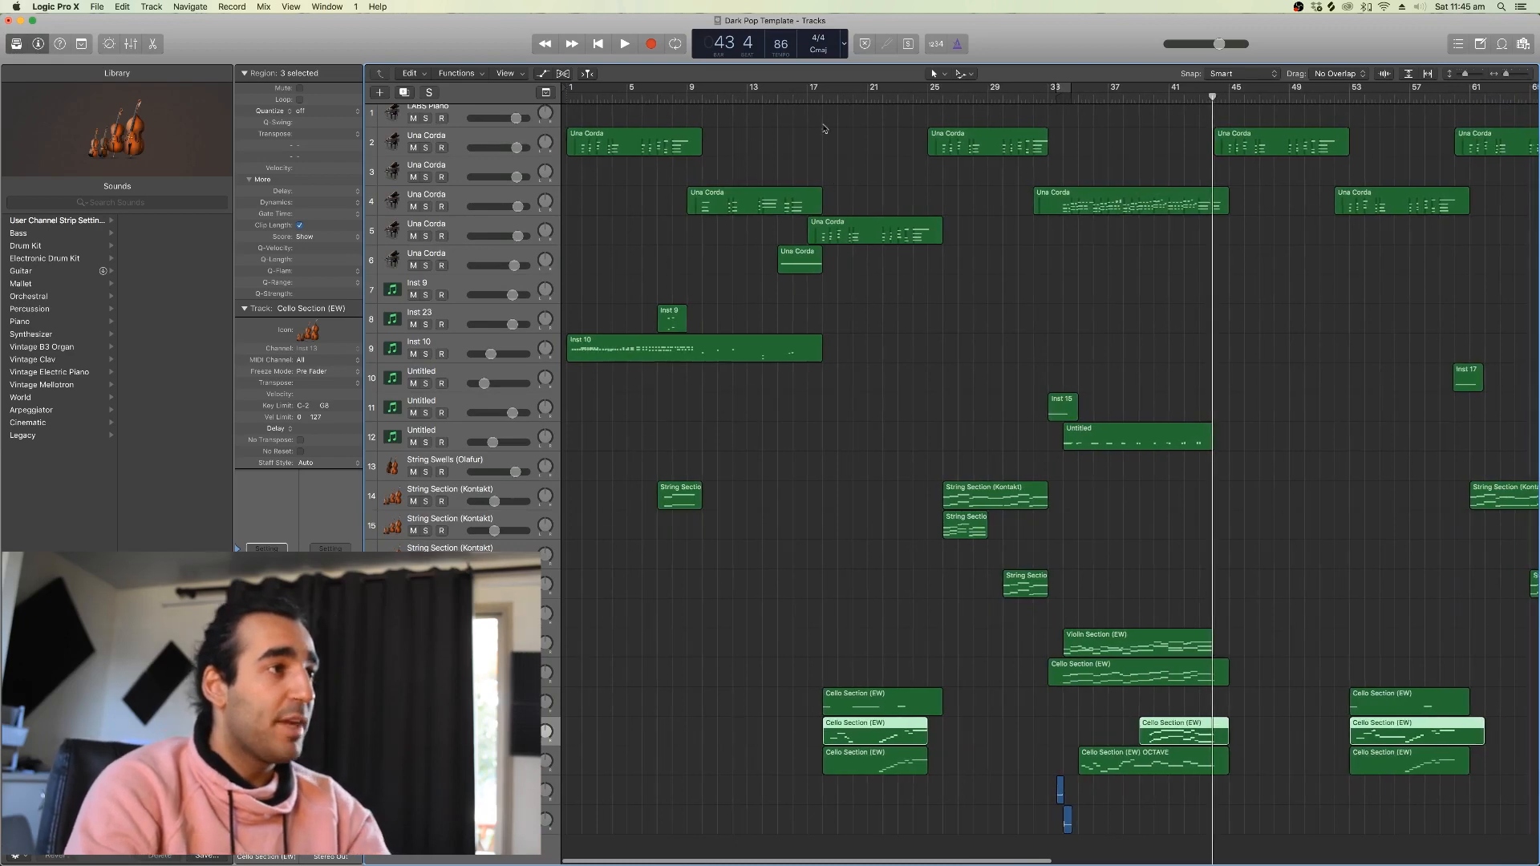
pyautogui.moveTo(823, 98); pyautogui.dragTo(945, 99)
pyautogui.press('space')
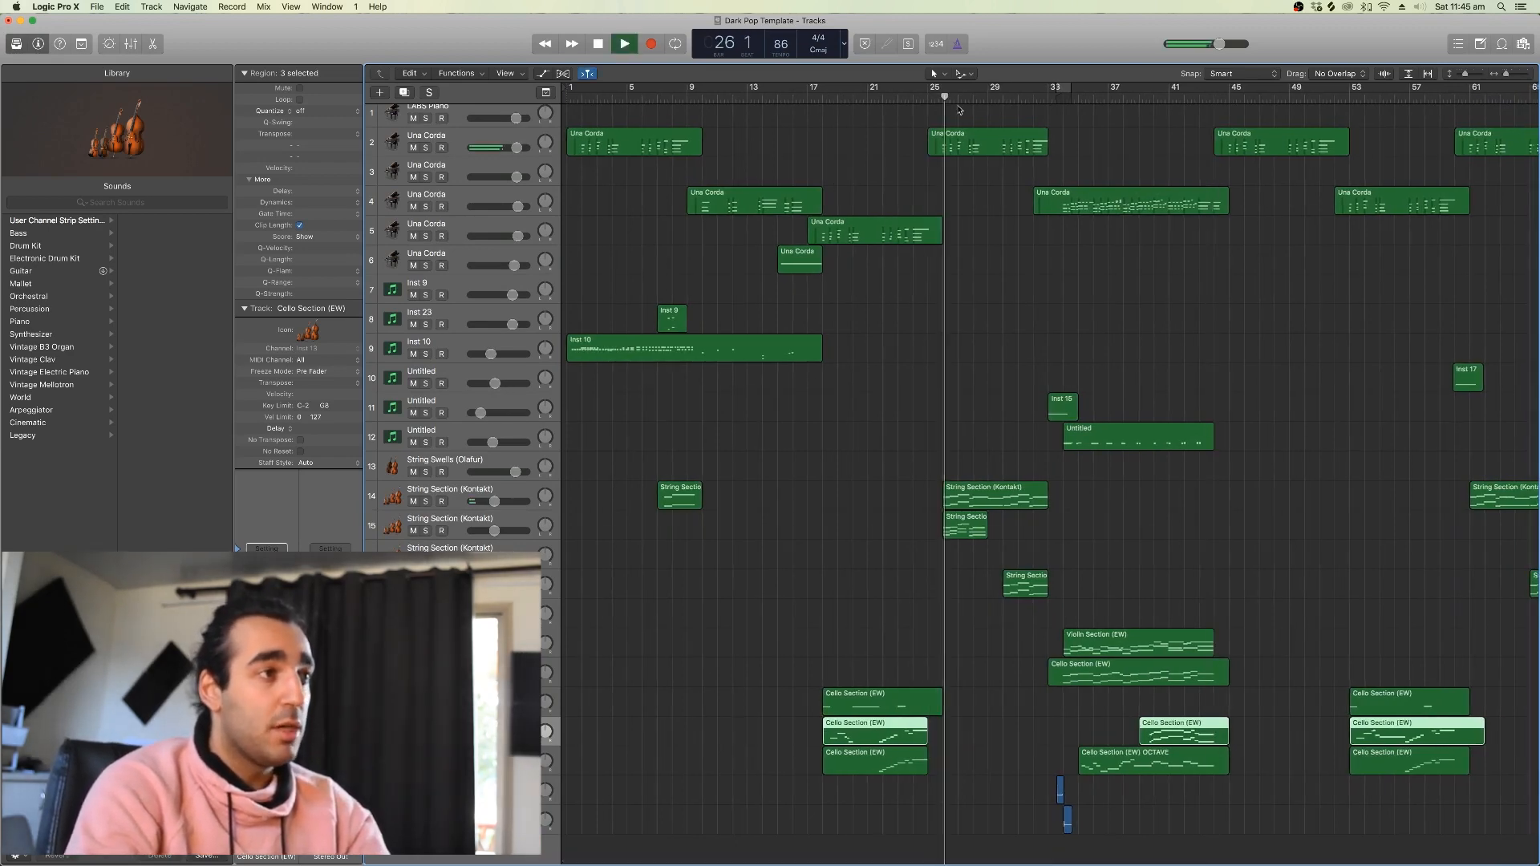
pyautogui.press('space')
# - Place the playhead around bar 34 and examine the layout of the regions through the end of the arrangement
pyautogui.moveTo(1426, 99); pyautogui.dragTo(1060, 195)
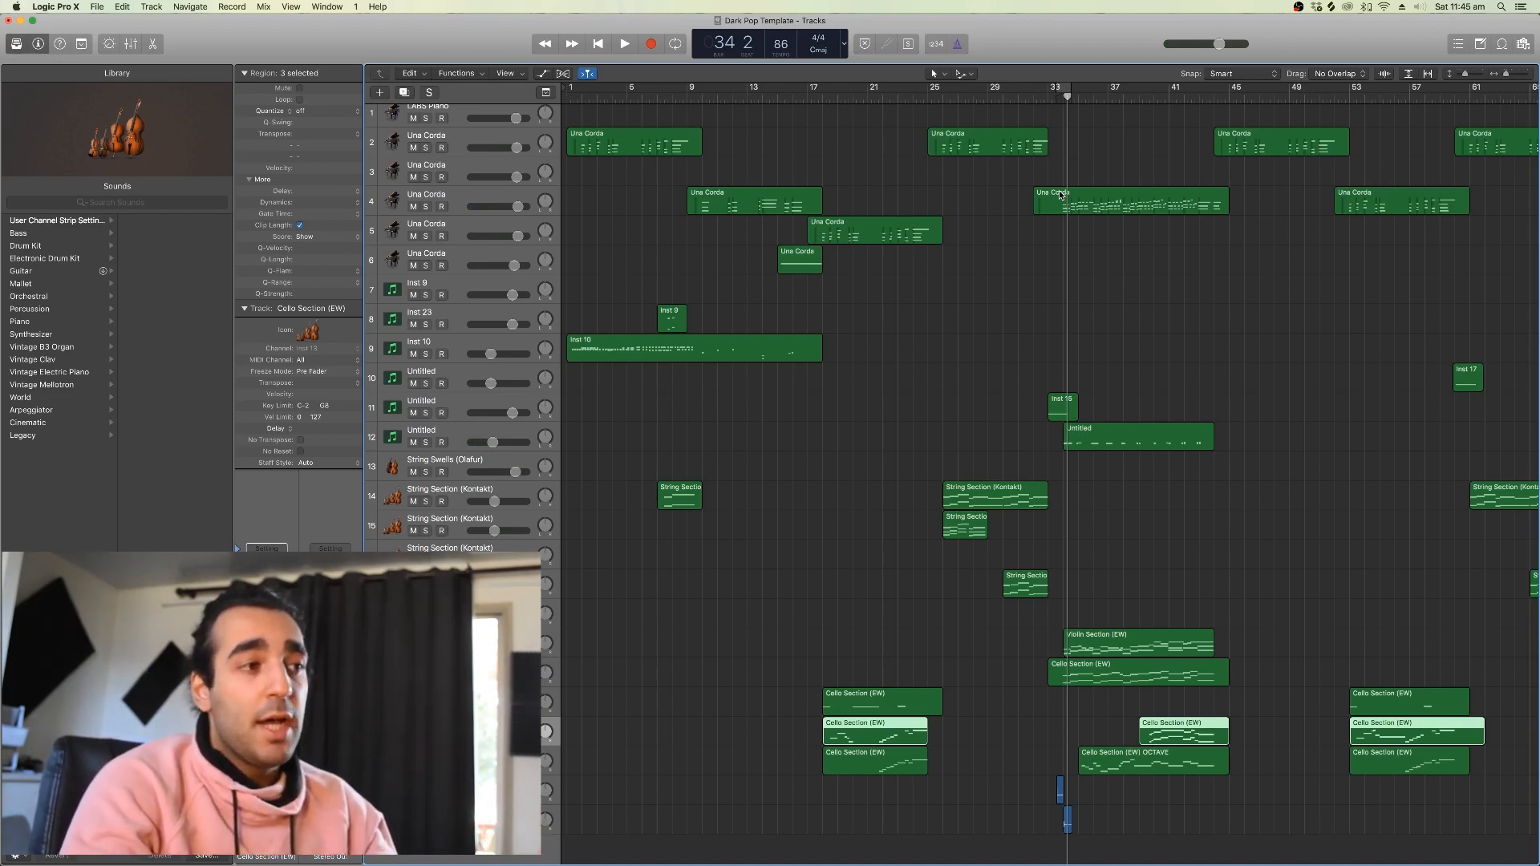
pyautogui.hscroll(5, 1364, 309)
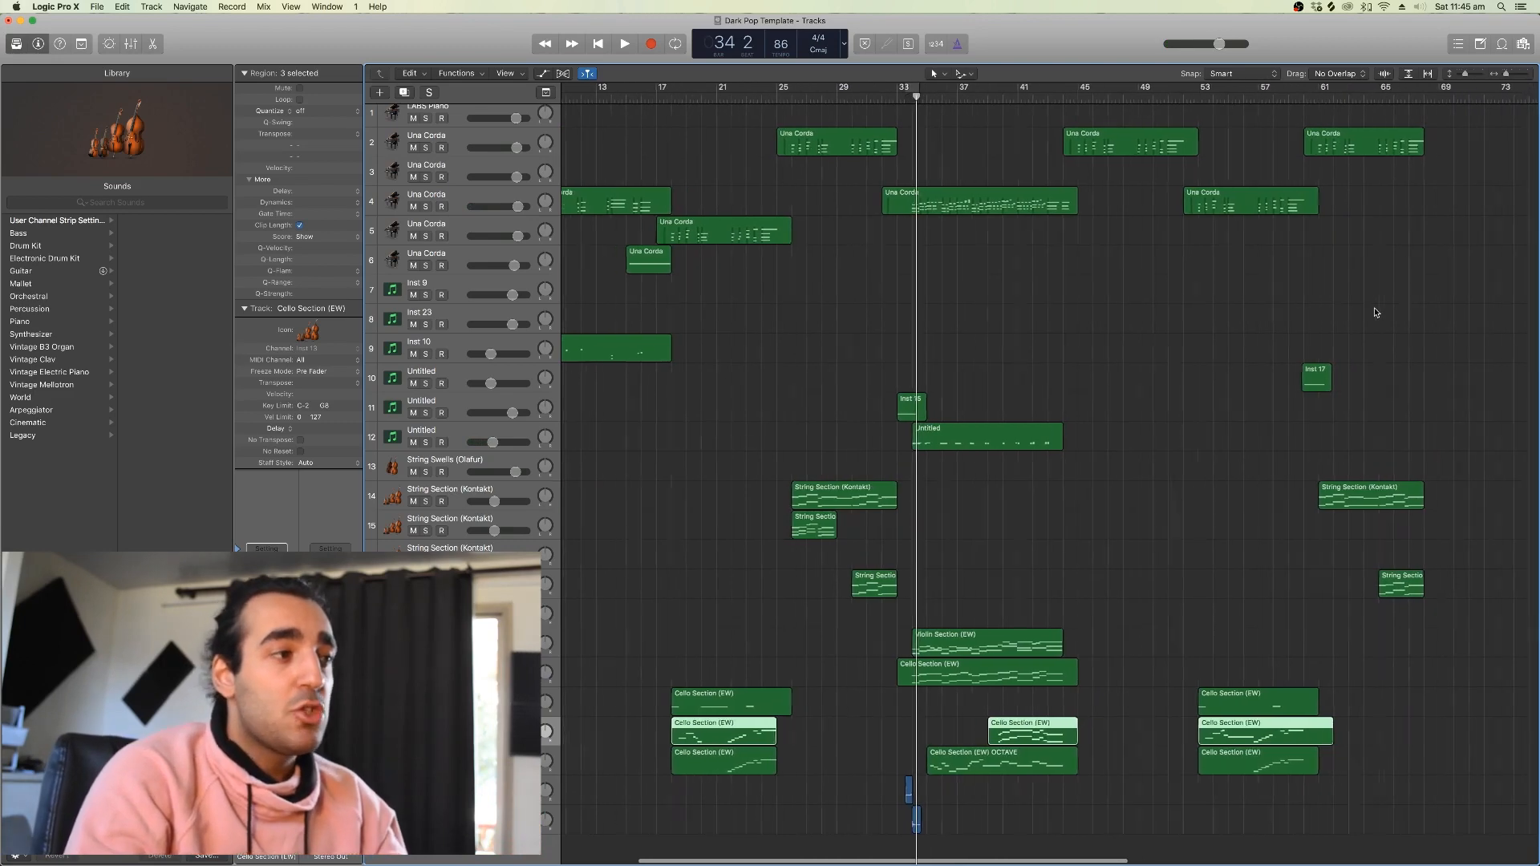
pyautogui.hscroll(1, 1375, 312)
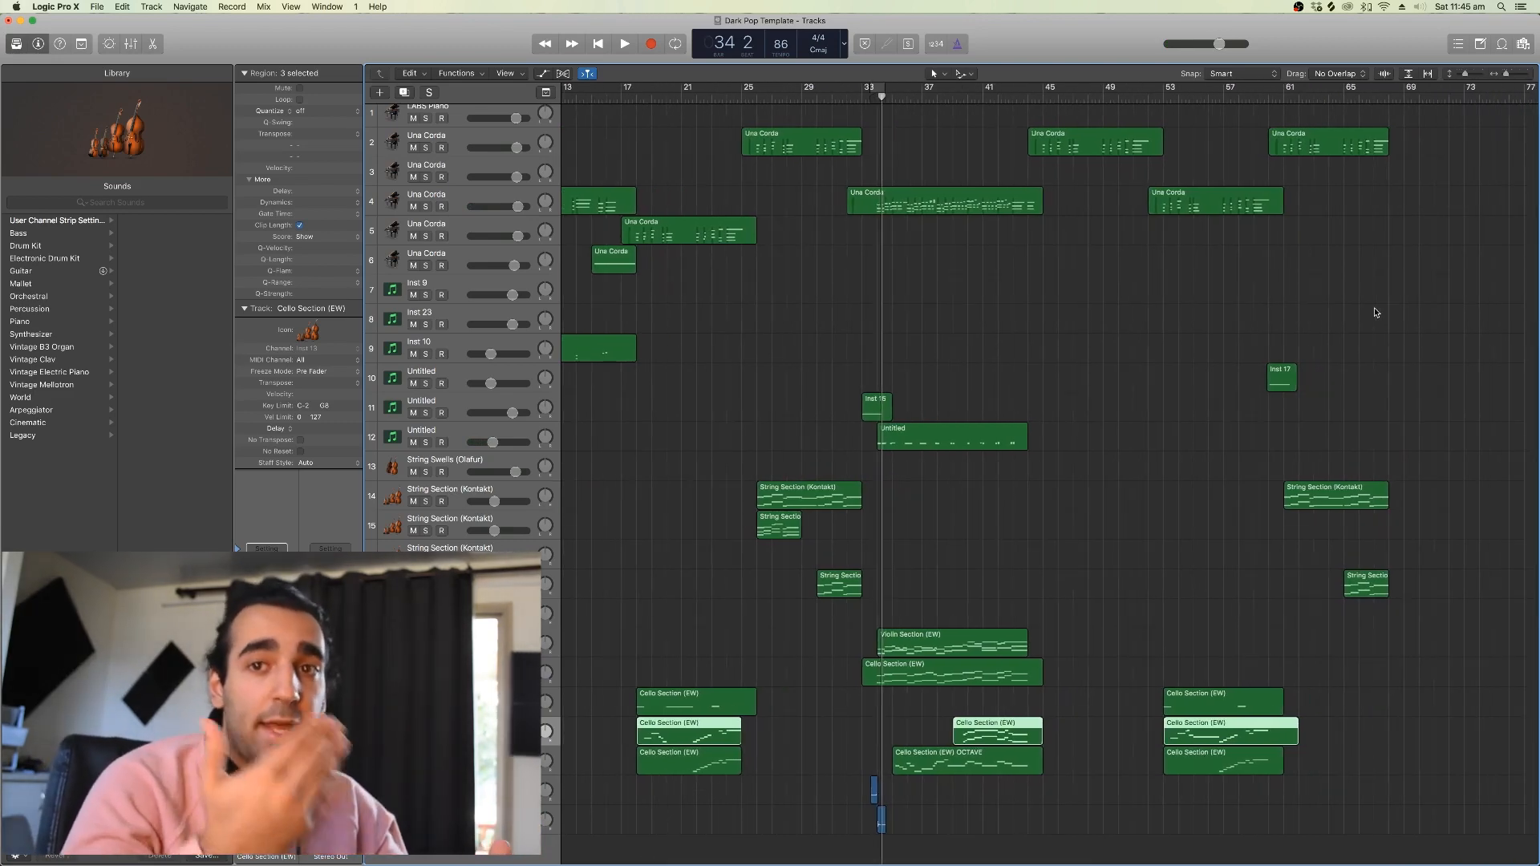